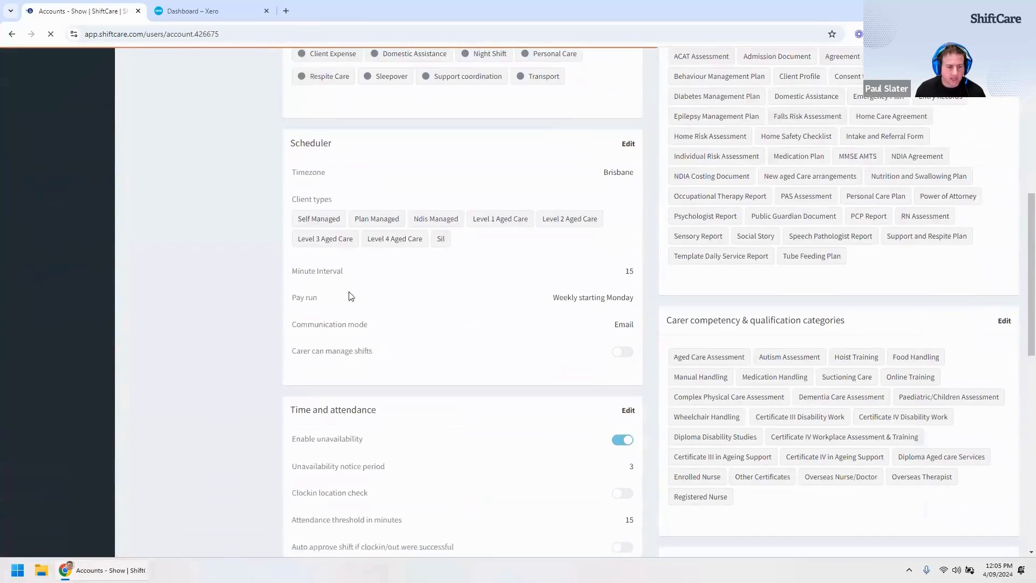
Step: Try setting the time-and-attendance payroll software to Other, then discard the change
scroll(369, 345, down, 4)
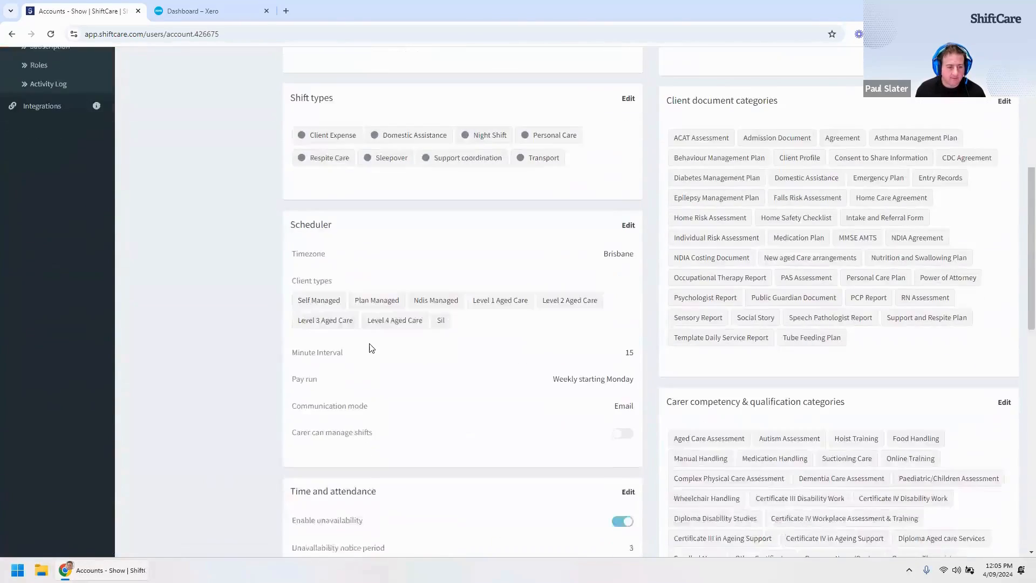
scroll(370, 345, down, 7)
triple_click(302, 384)
click(629, 87)
click(574, 423)
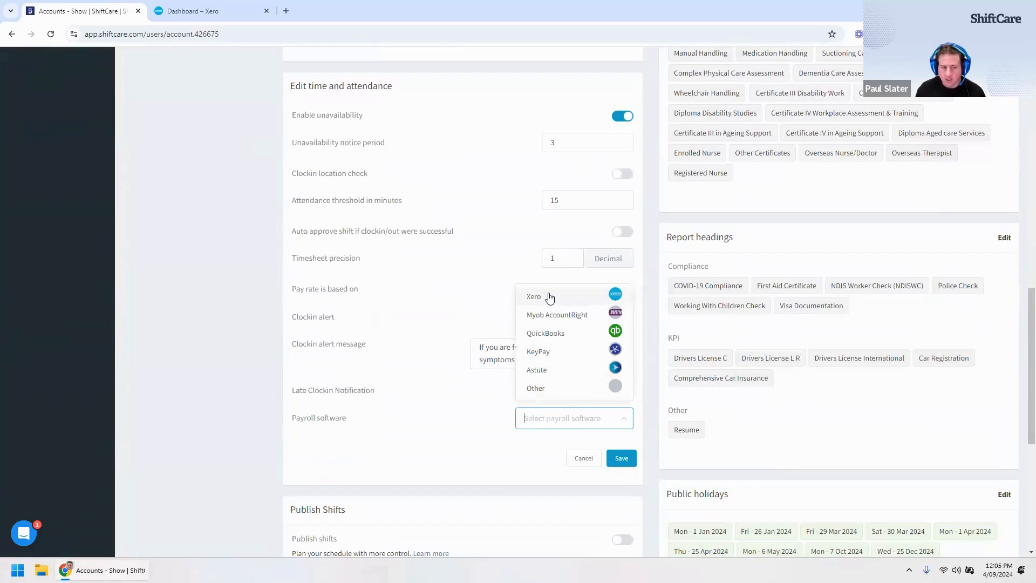
click(547, 393)
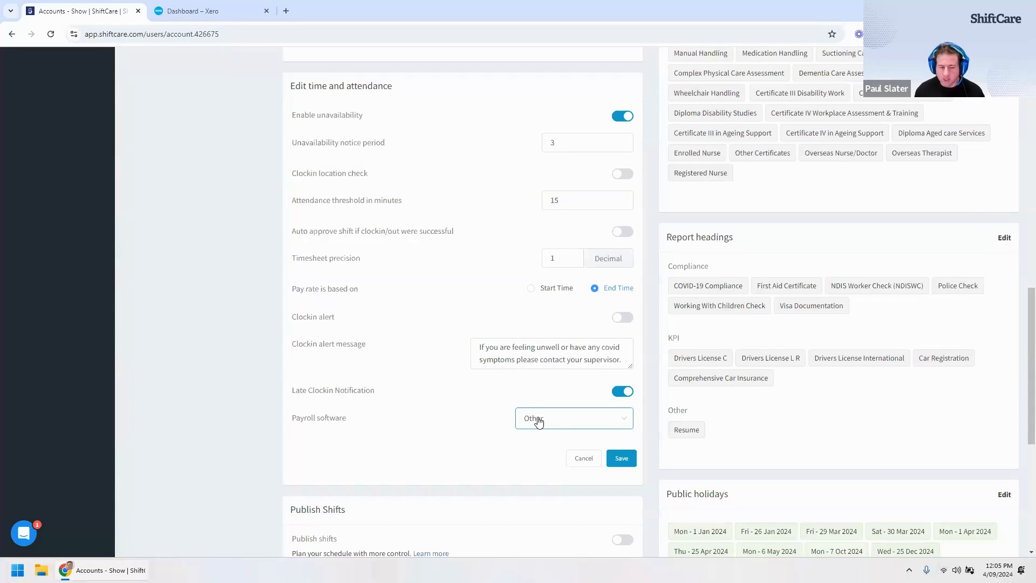
click(538, 422)
click(540, 389)
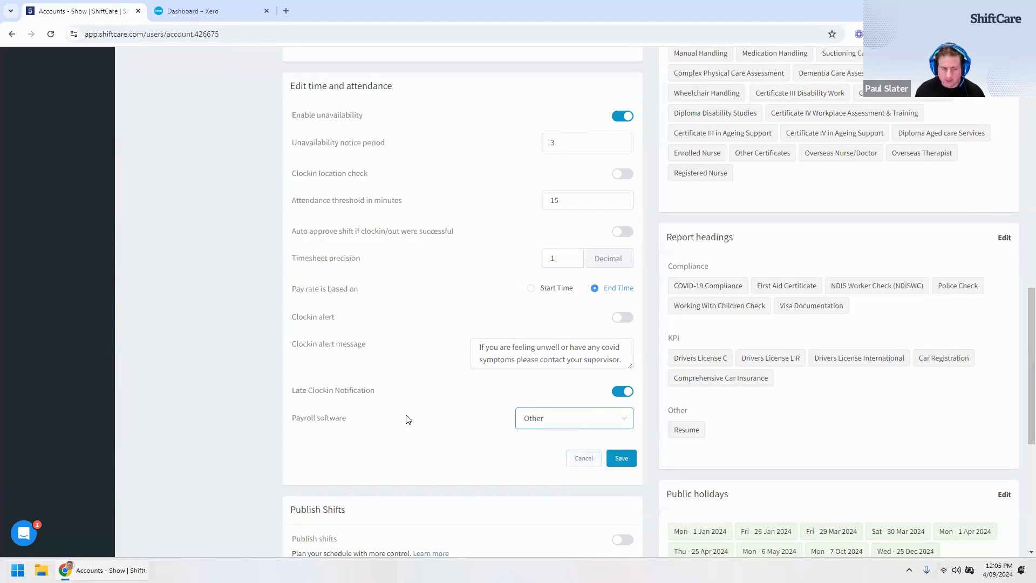
click(584, 459)
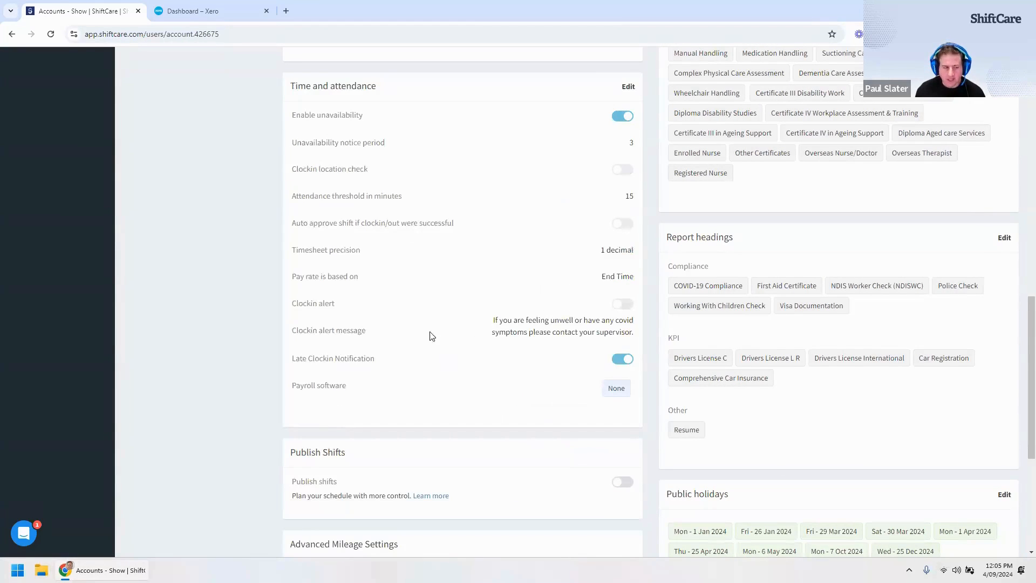
Step: Switch on the Xero toggle under Integrations and expand Integrations in the sidebar
scroll(415, 318, down, 5)
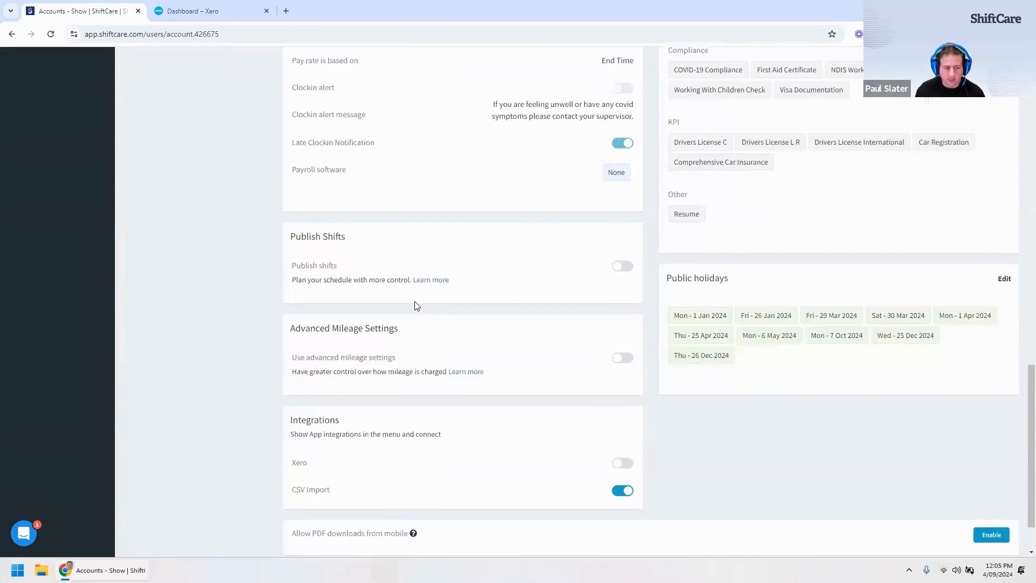
drag(294, 399, 319, 402)
drag(293, 355, 467, 369)
click(465, 370)
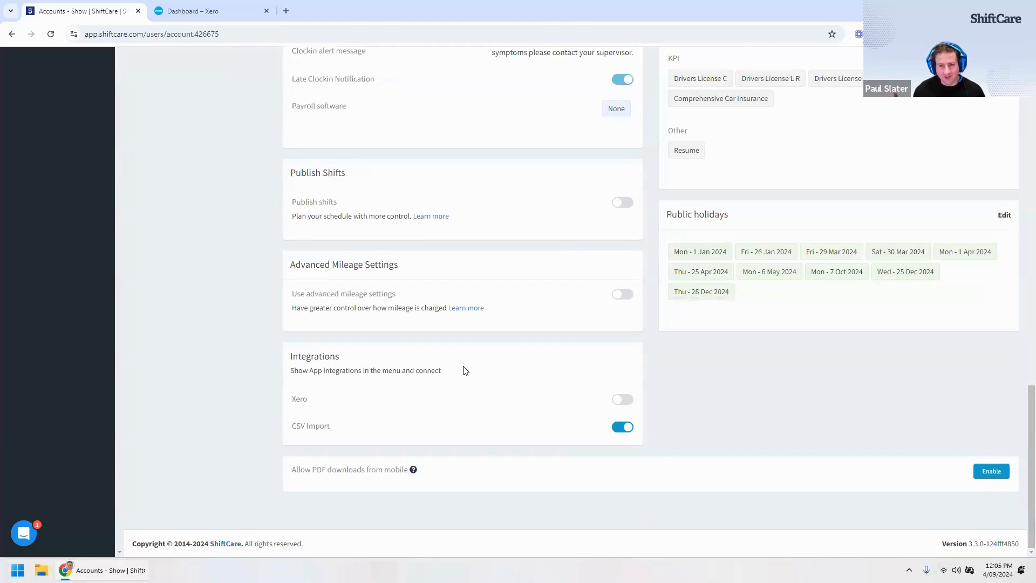
drag(296, 398, 321, 405)
click(323, 405)
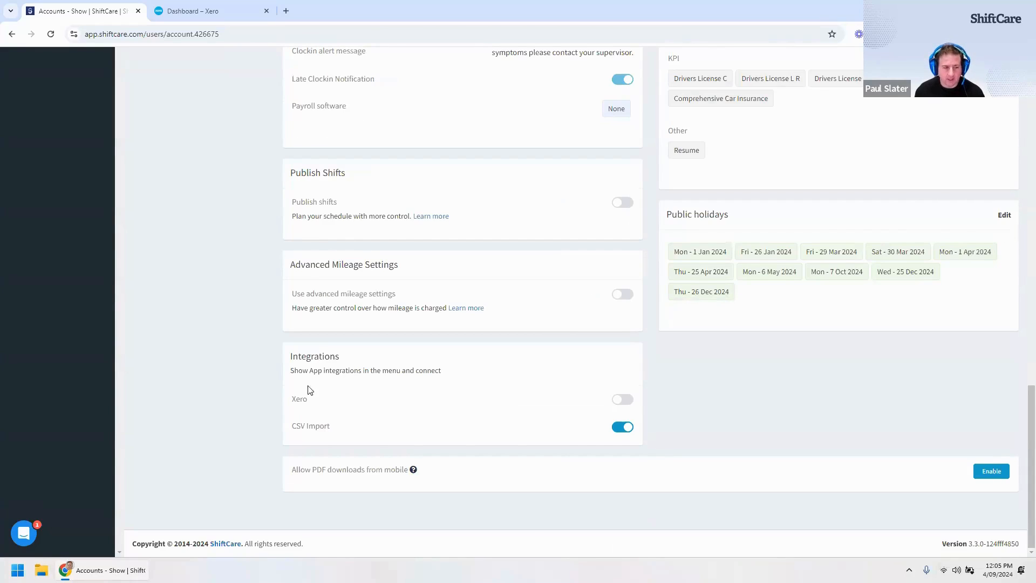
double_click(321, 356)
click(385, 387)
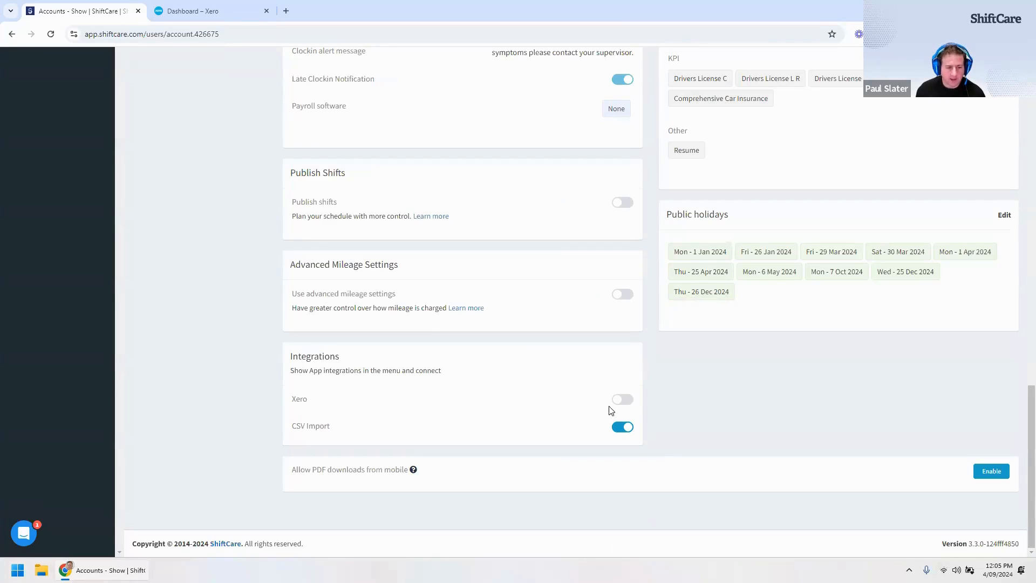
click(622, 399)
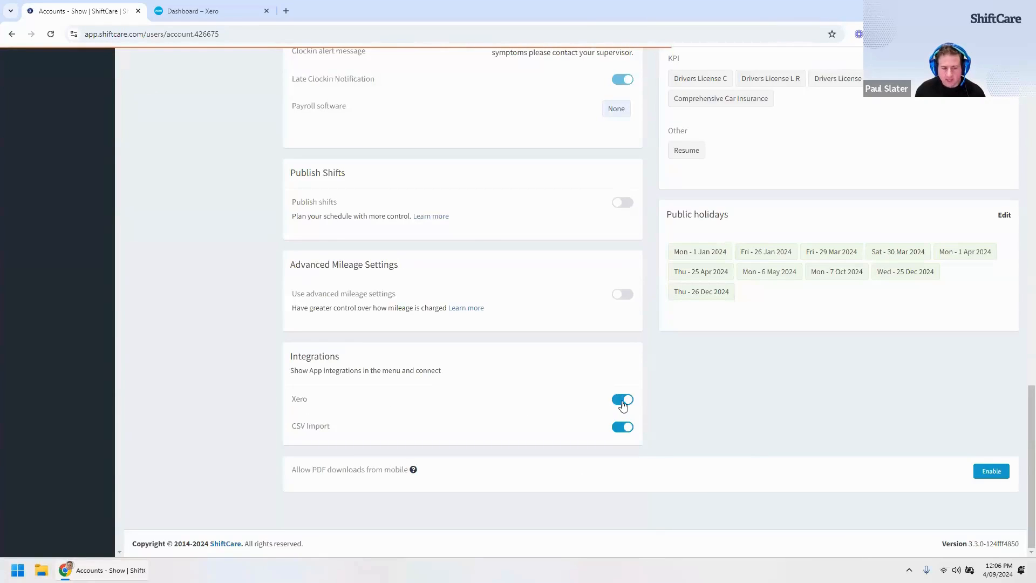
scroll(215, 337, up, 20)
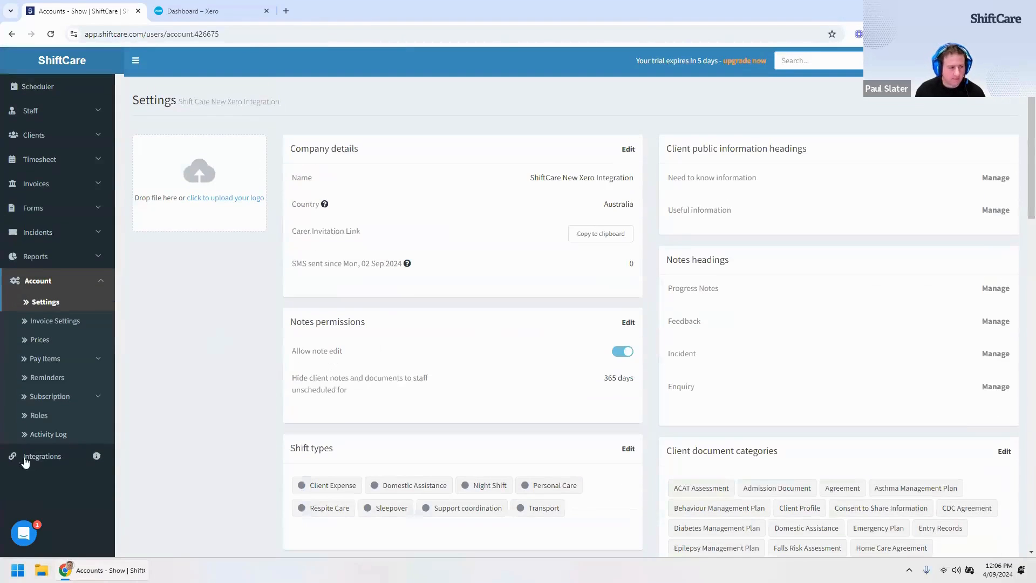
click(24, 460)
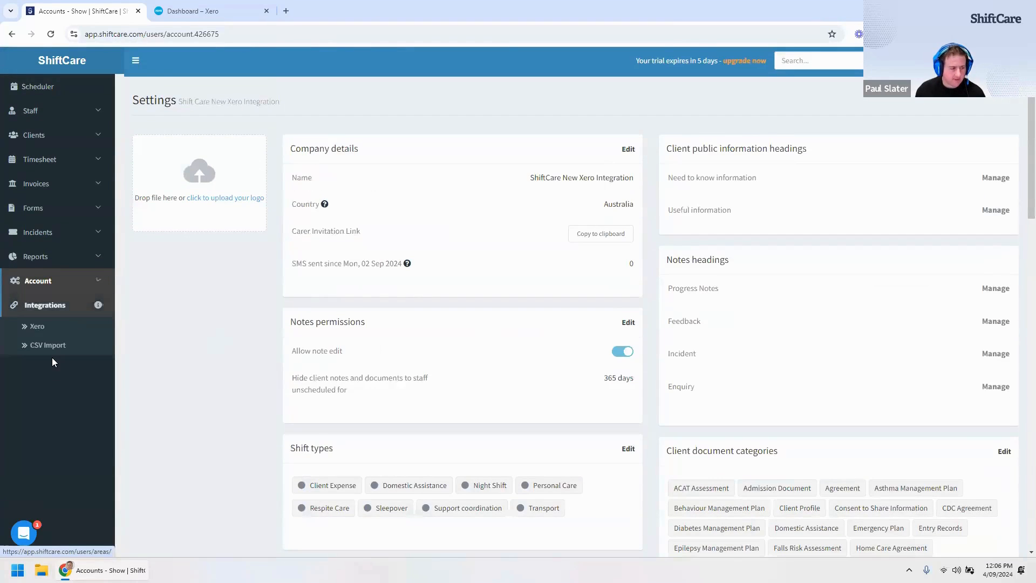
Step: Open Integrations > Xero and review the Disconnected connection with its Pay Group and Allowance steps
scroll(51, 358, down, 1)
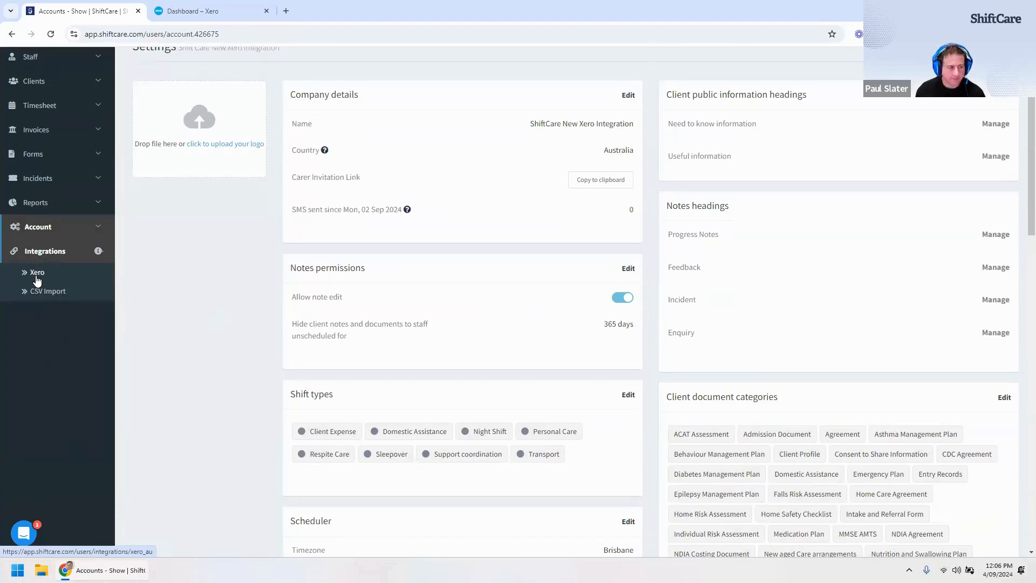
click(36, 273)
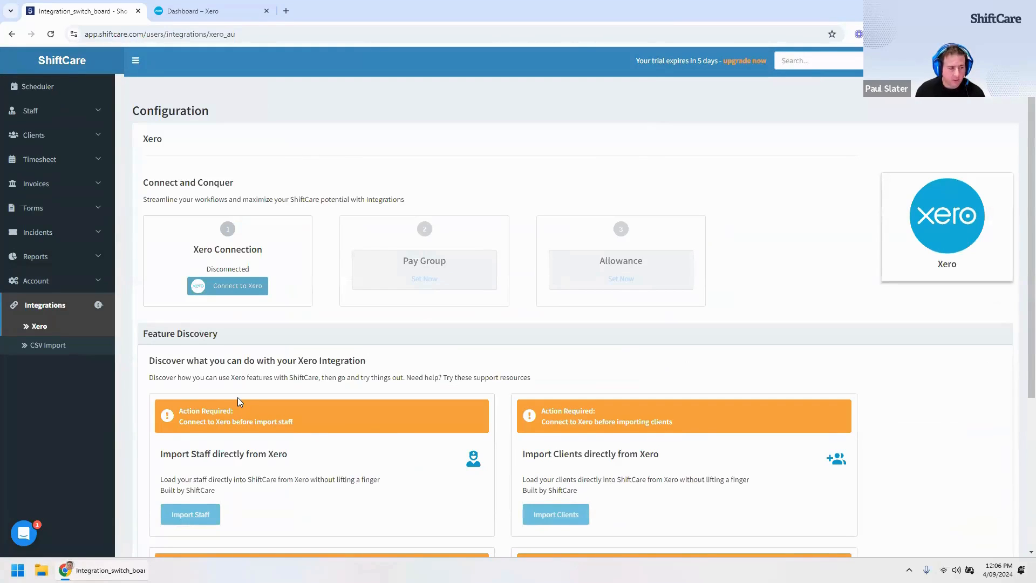
scroll(238, 397, down, 2)
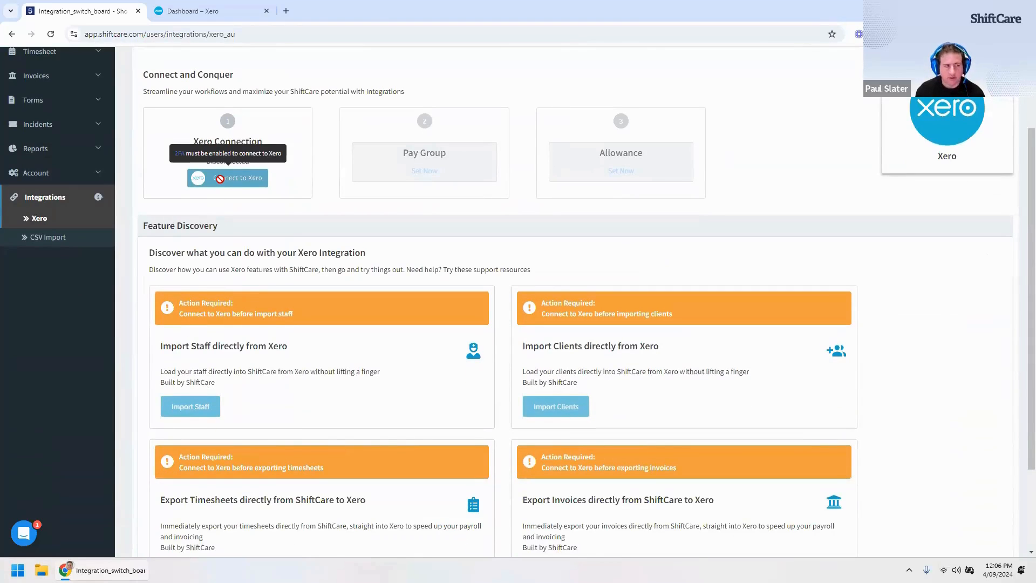
scroll(219, 178, up, 1)
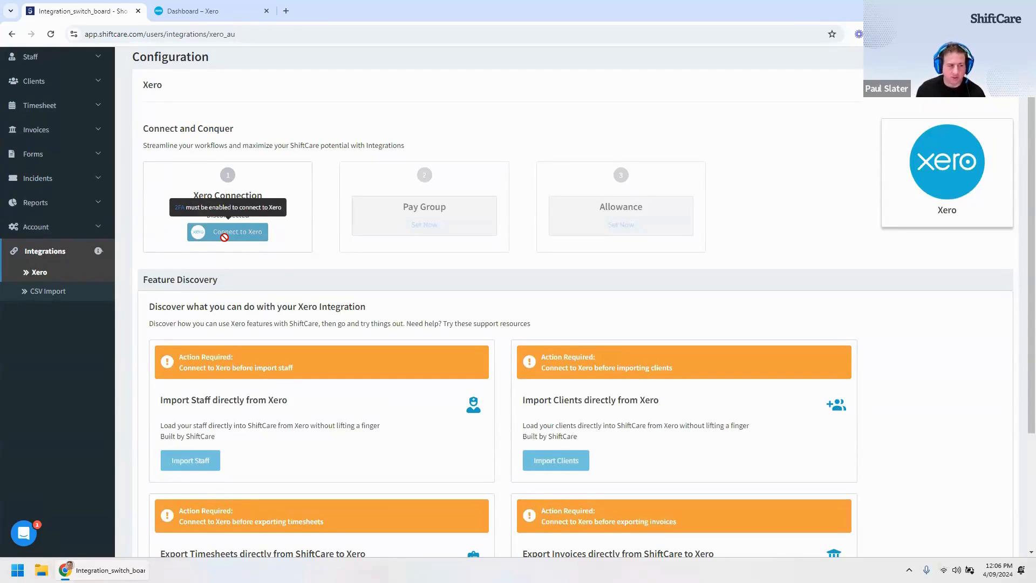
scroll(377, 308, up, 1)
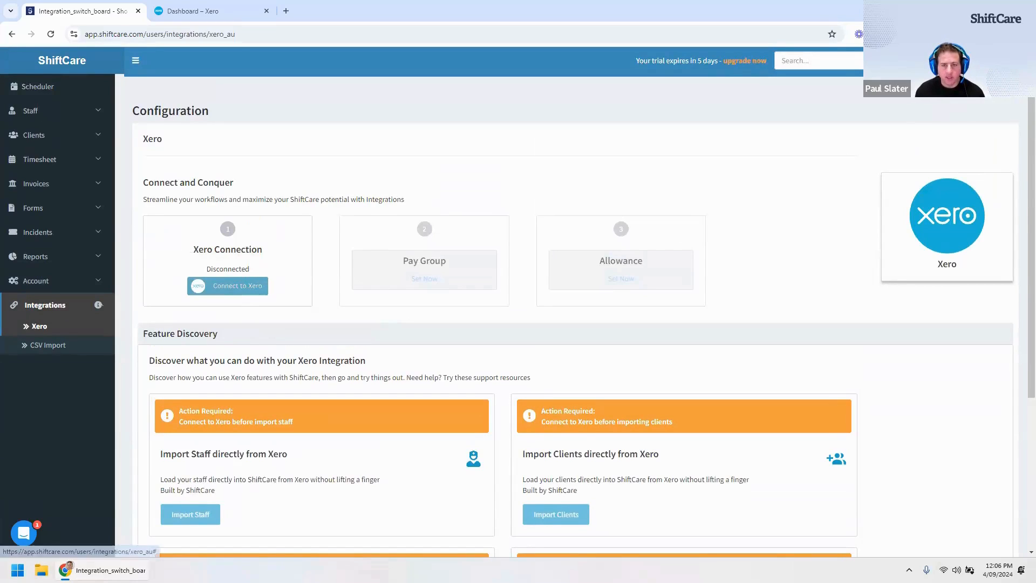
Step: Open the account profile and start enabling two-factor authentication
click(1004, 60)
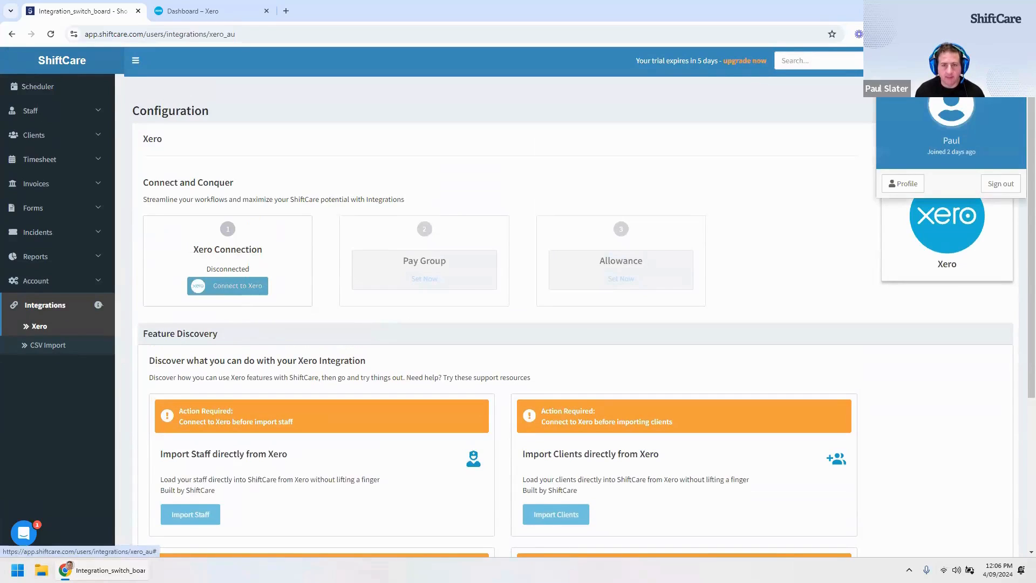
click(903, 184)
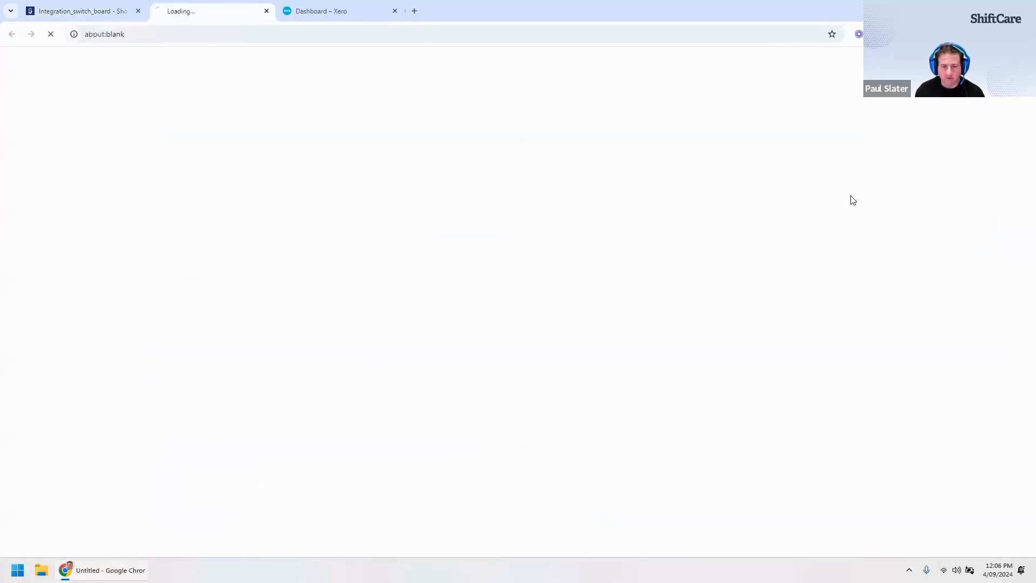
scroll(370, 279, down, 2)
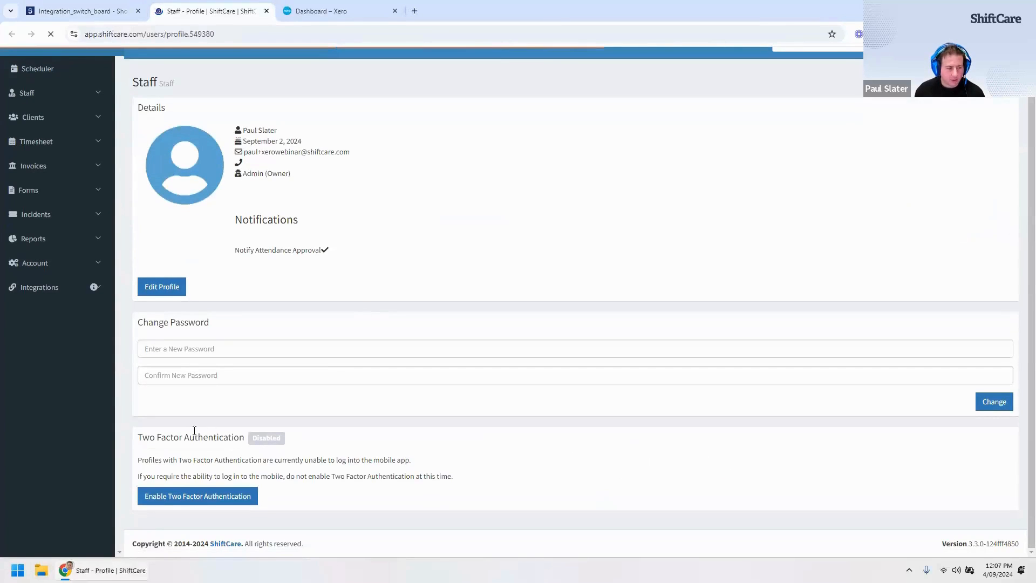
drag(140, 436, 237, 437)
click(184, 499)
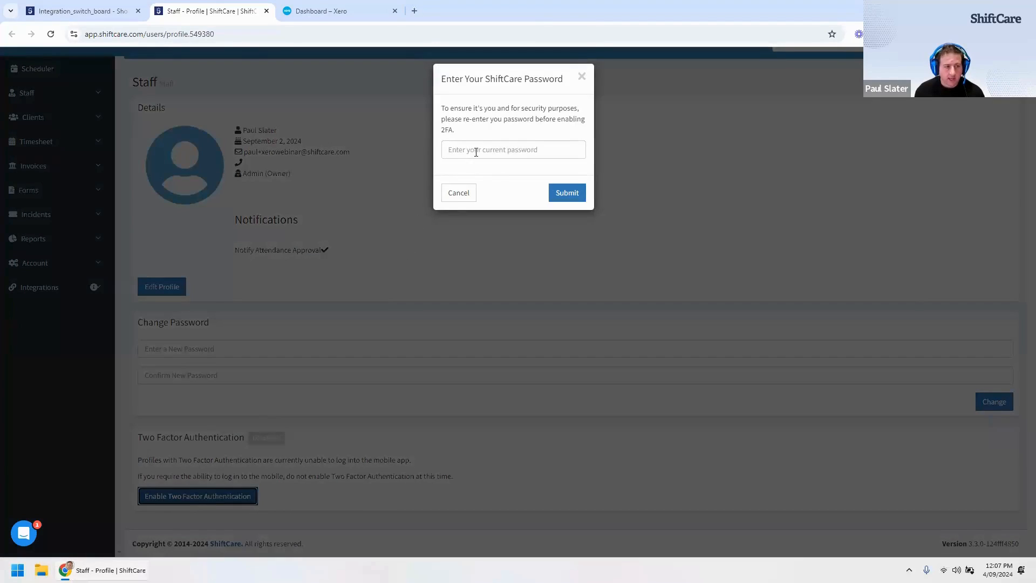
Step: Confirm with the saved account password and submit the pasted emailed verification code
click(476, 152)
scroll(544, 212, down, 2)
scroll(543, 212, down, 1)
click(526, 205)
click(563, 193)
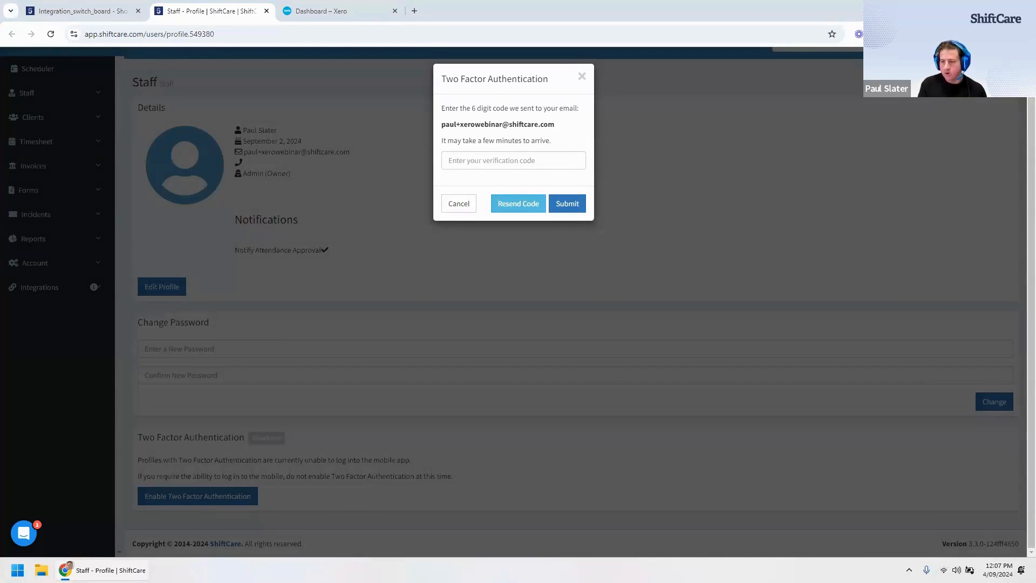
click(519, 160)
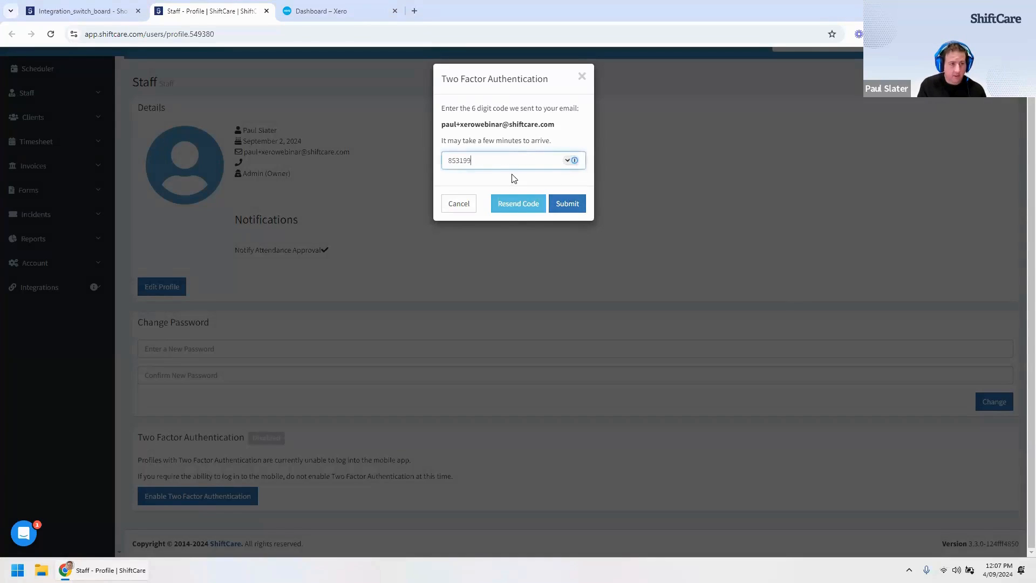
click(573, 209)
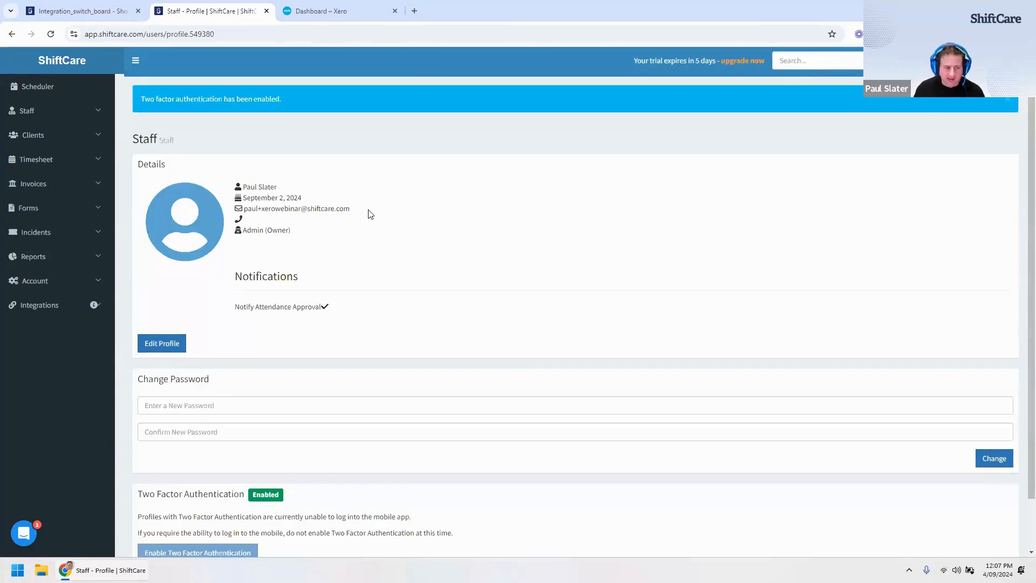
Step: From Integrations > Xero, choose Connect to Xero to reach Xero's consent page
click(71, 307)
click(45, 328)
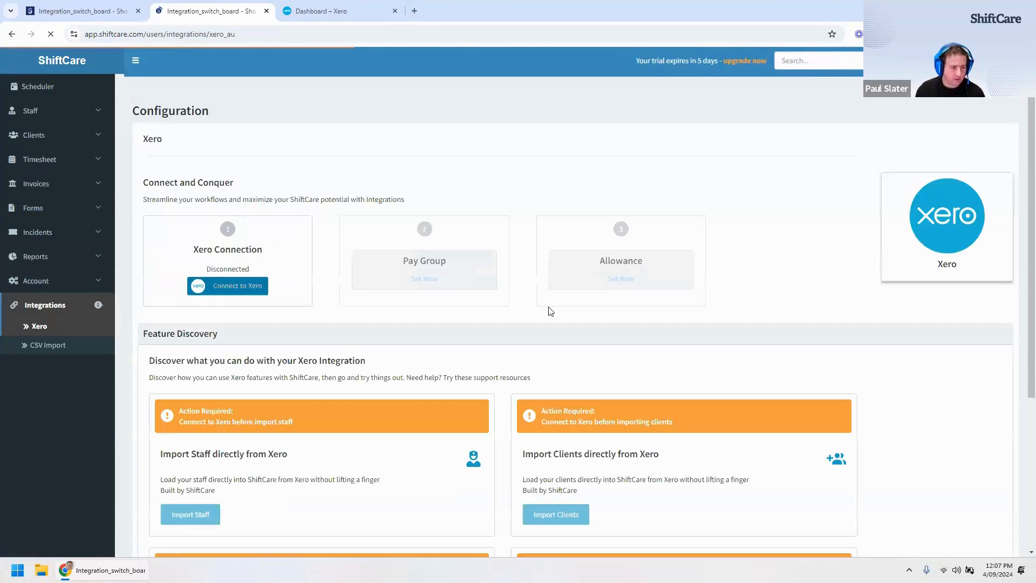
scroll(555, 308, down, 2)
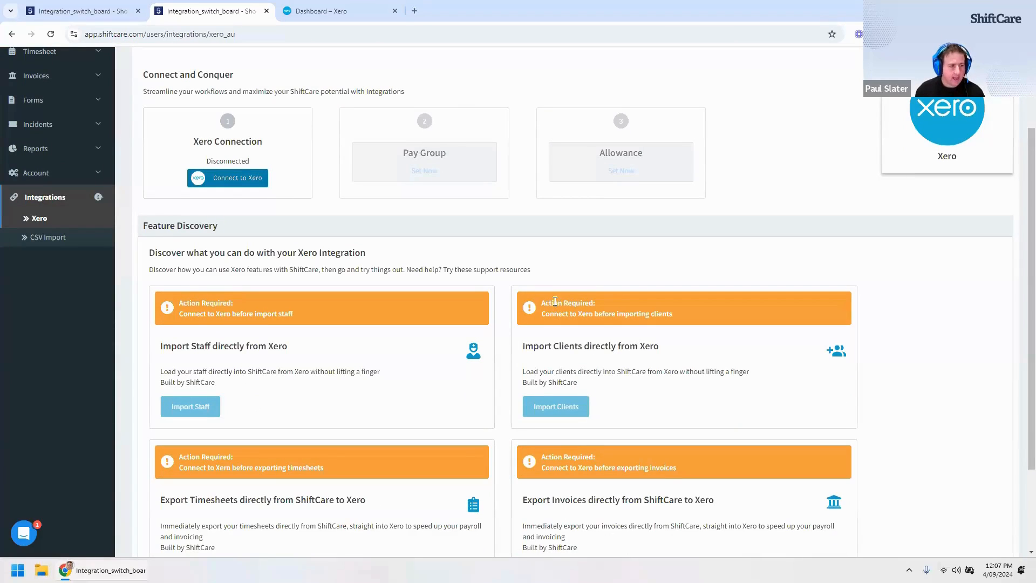
scroll(457, 243, up, 1)
scroll(457, 243, up, 1)
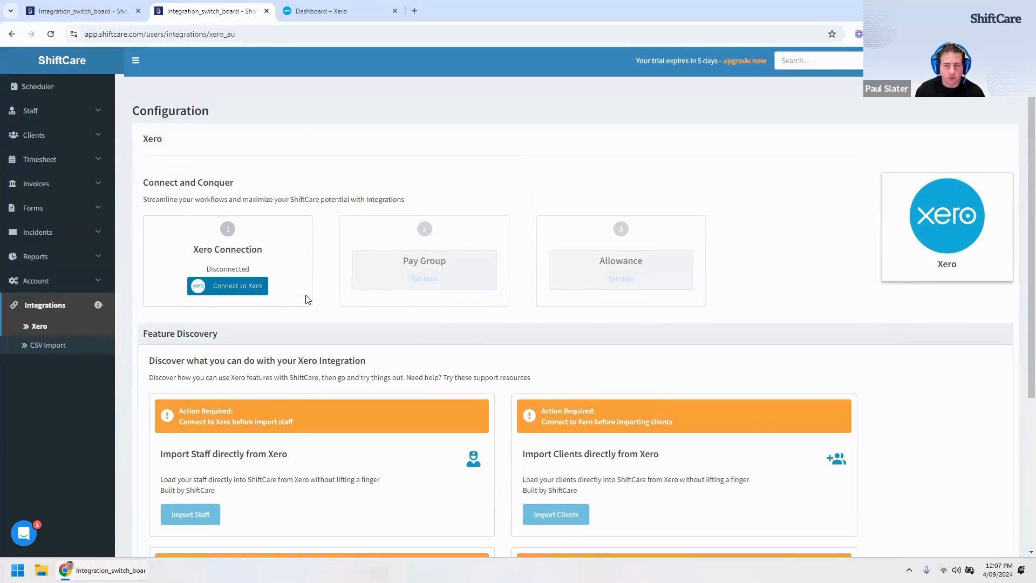
click(224, 288)
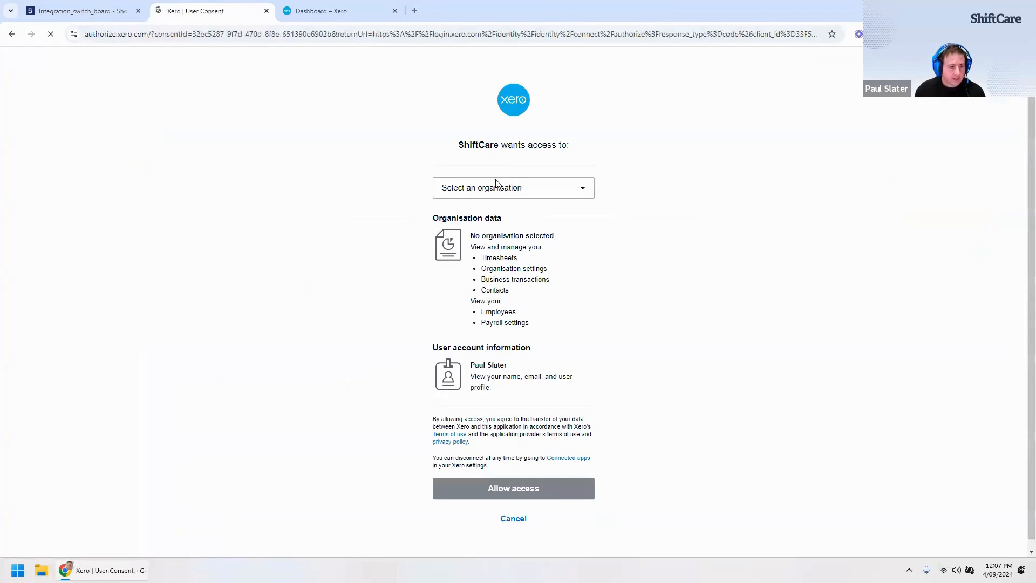
Step: Select the 'ShiftCare New Xero Integration' organisation and allow ShiftCare access
click(493, 189)
click(496, 219)
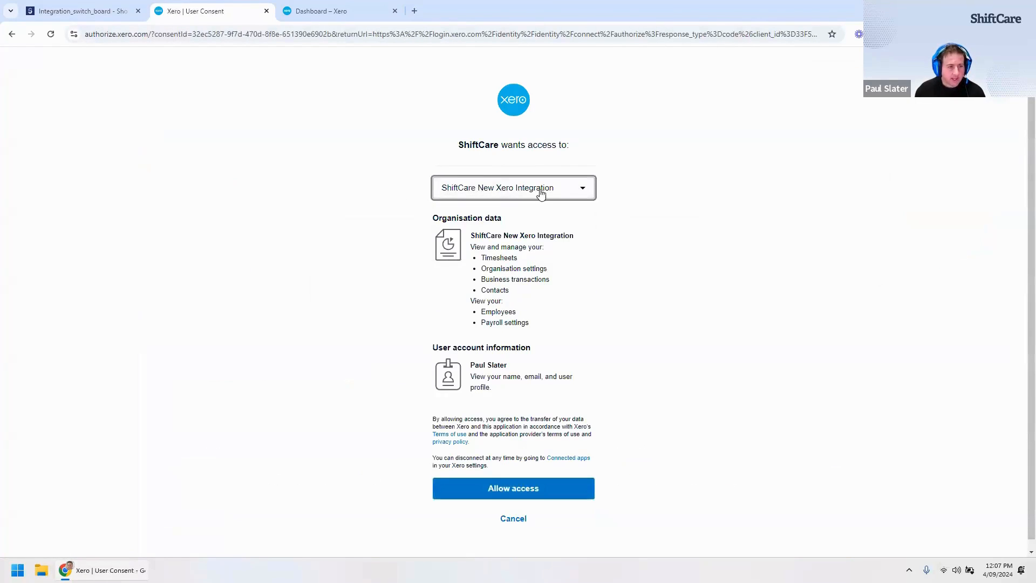
scroll(498, 319, down, 1)
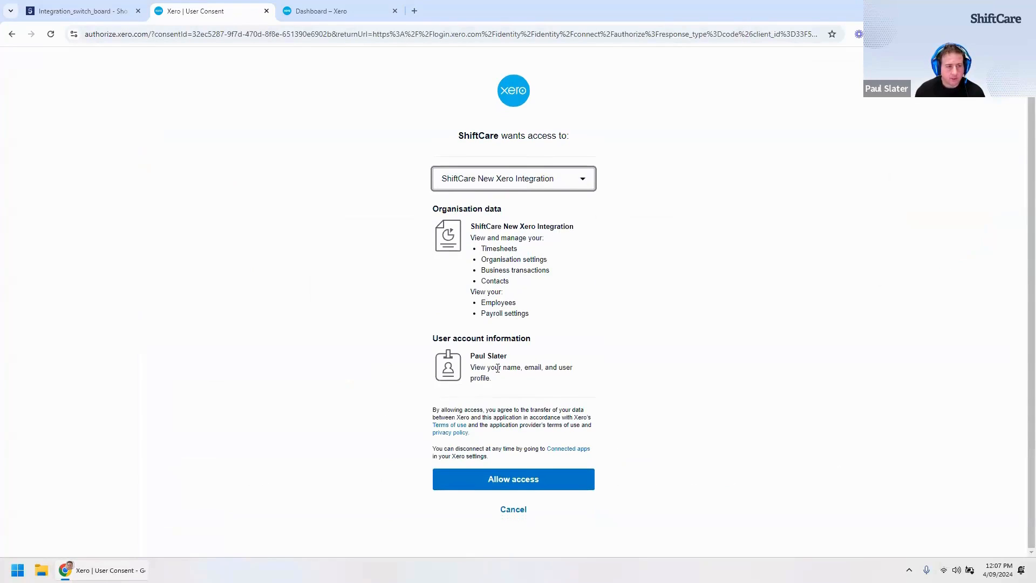
click(511, 470)
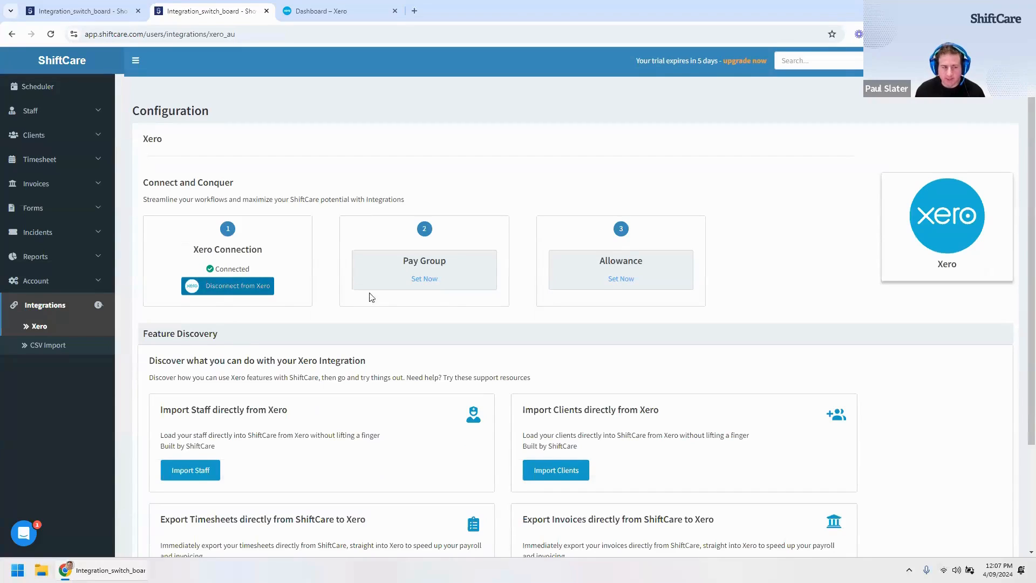
Step: Open Account > Pay Items > Pay Groups and confirm Other as the payroll software
click(36, 281)
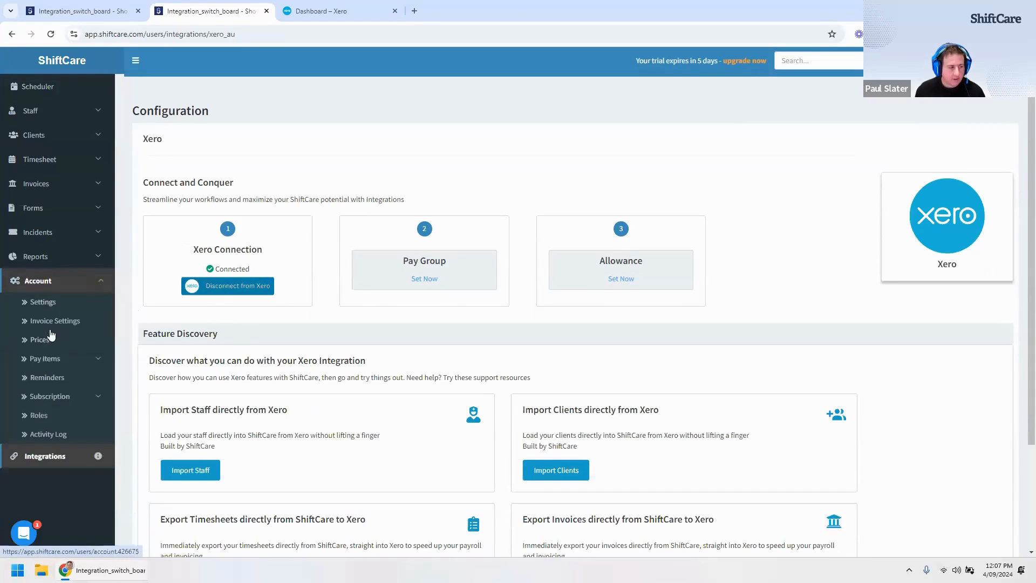
click(46, 358)
click(52, 377)
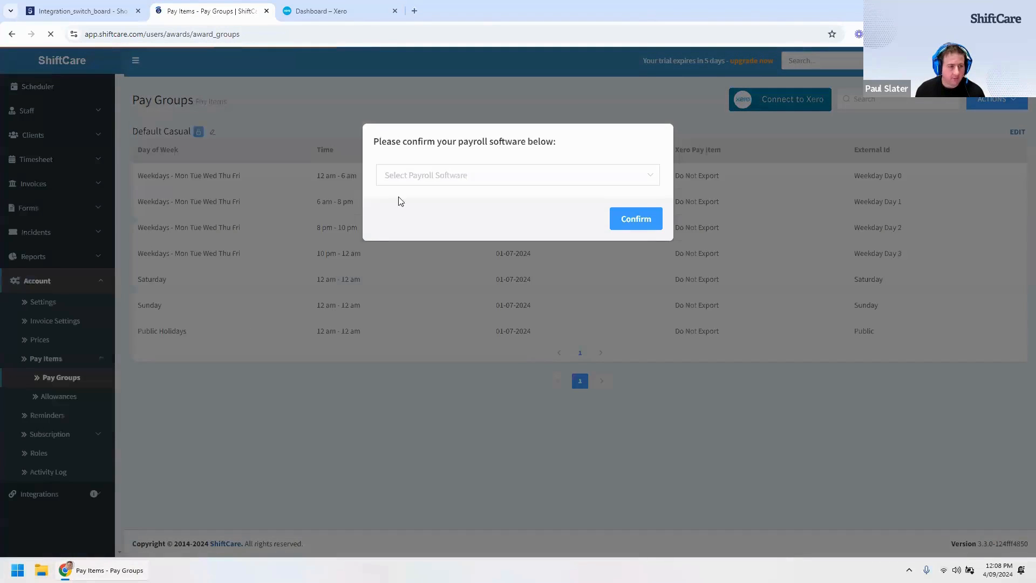
click(526, 178)
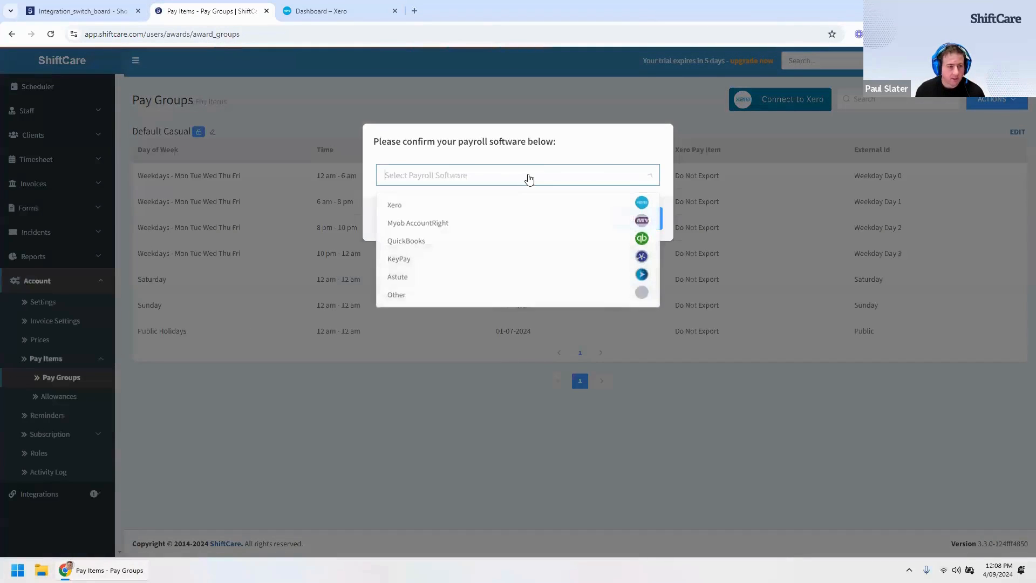
click(419, 294)
click(632, 221)
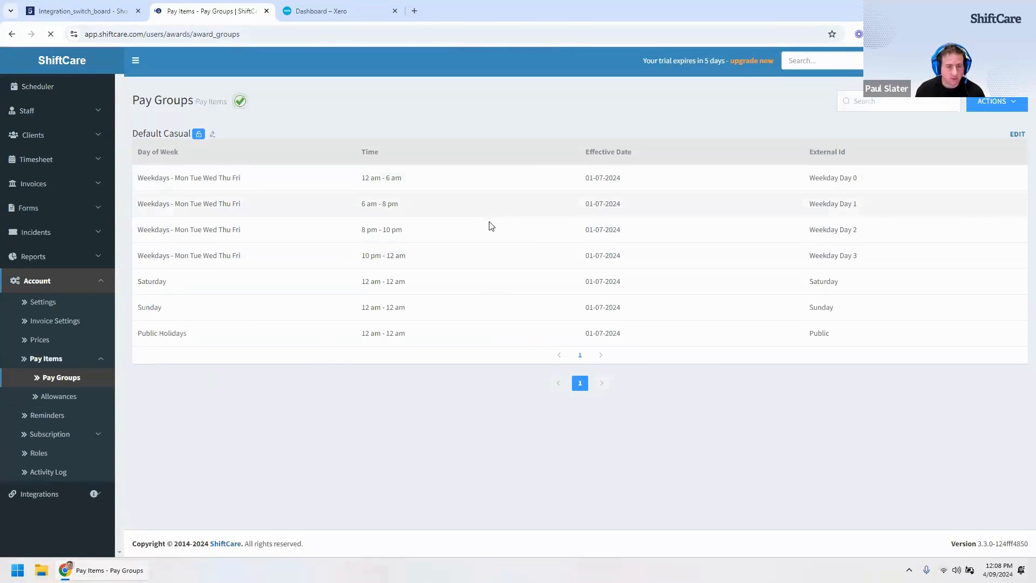
Step: Delete Weekday Day 3 from Default Casual, set Day 2 to end at 12 am, and save
click(1014, 133)
click(1007, 297)
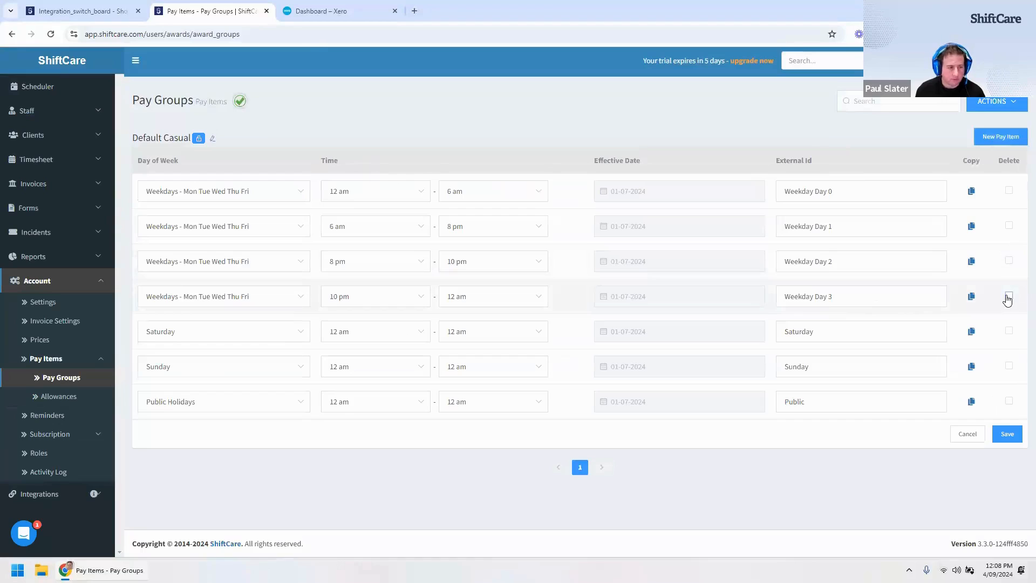
click(534, 262)
scroll(493, 377, down, 1)
click(464, 407)
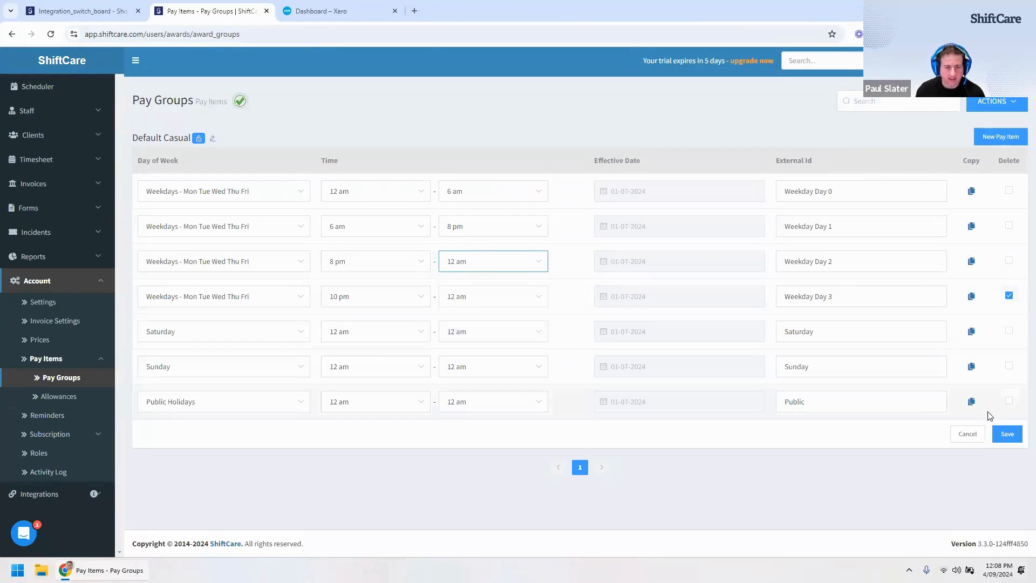
click(1007, 434)
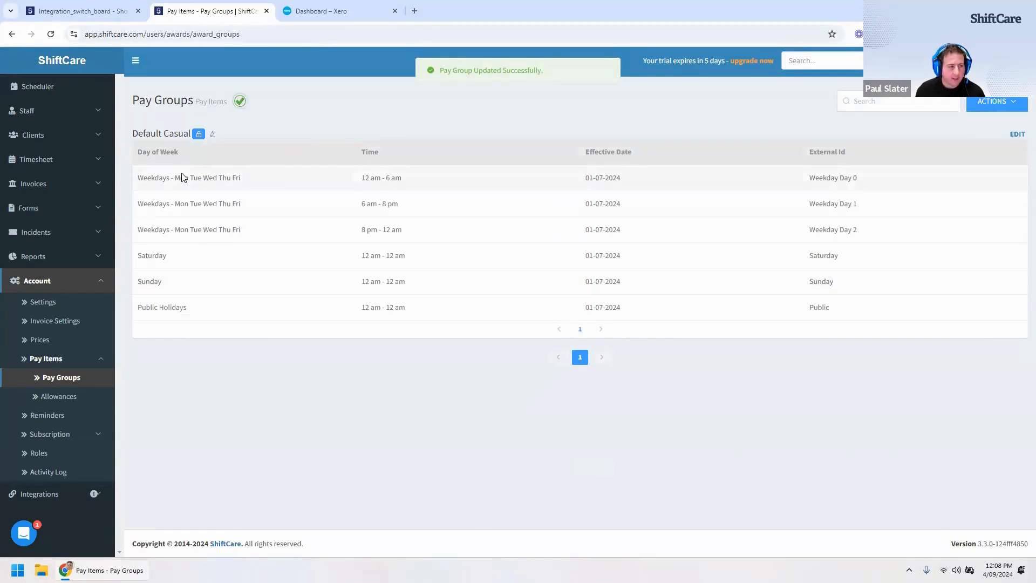
Step: Review the remaining pay items, glance at Allowances, then return to Integrations > Xero
drag(144, 179, 261, 185)
drag(159, 204, 244, 211)
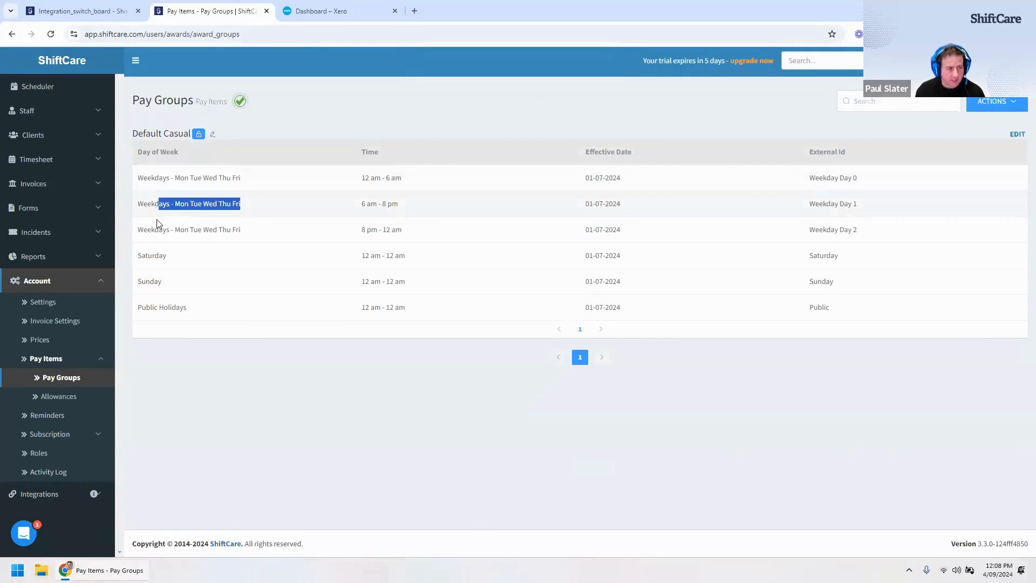
drag(152, 229, 239, 226)
drag(138, 255, 225, 309)
click(166, 194)
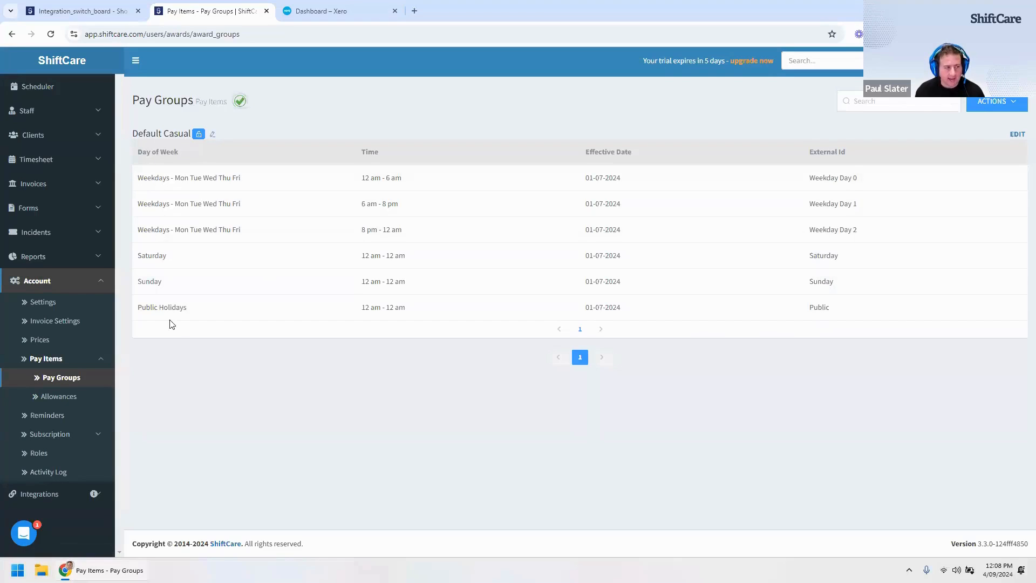
click(55, 397)
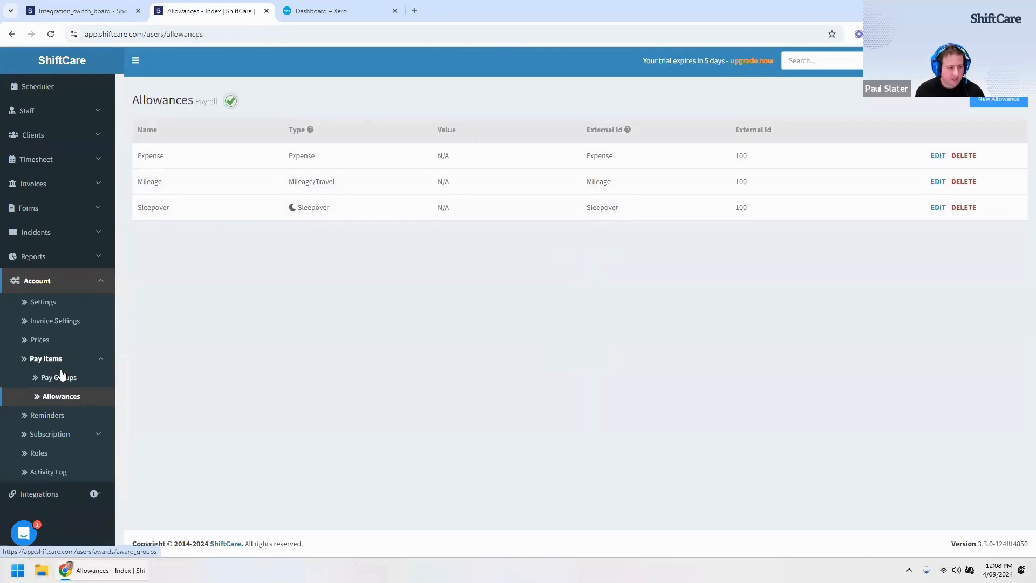
click(42, 487)
click(36, 327)
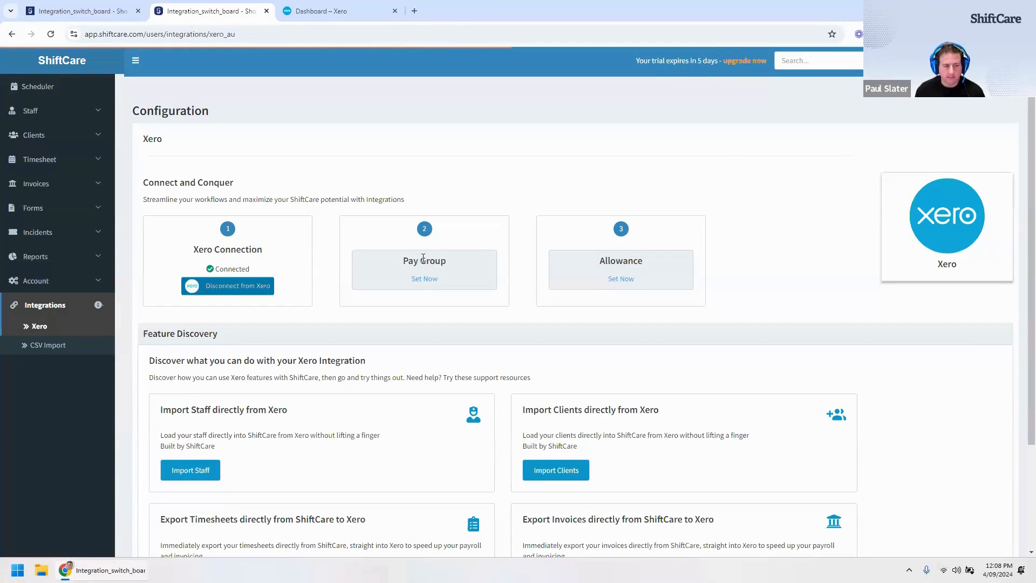
Step: For Default Casual, map 8pm–12am to Afternoon Hours and Public Holidays to Public Holiday Hours
click(426, 279)
click(245, 239)
click(252, 270)
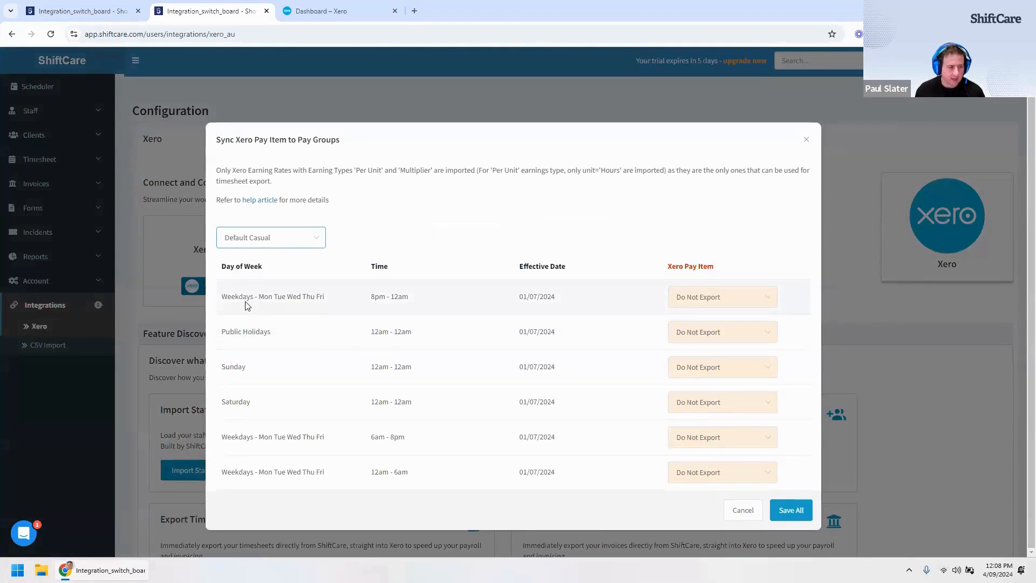
triple_click(372, 296)
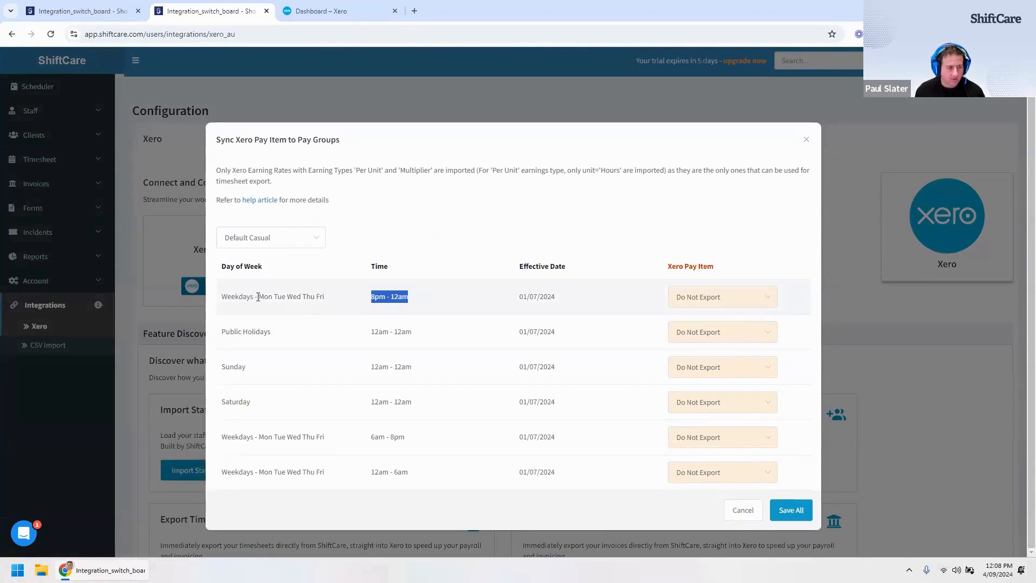
click(695, 297)
click(698, 344)
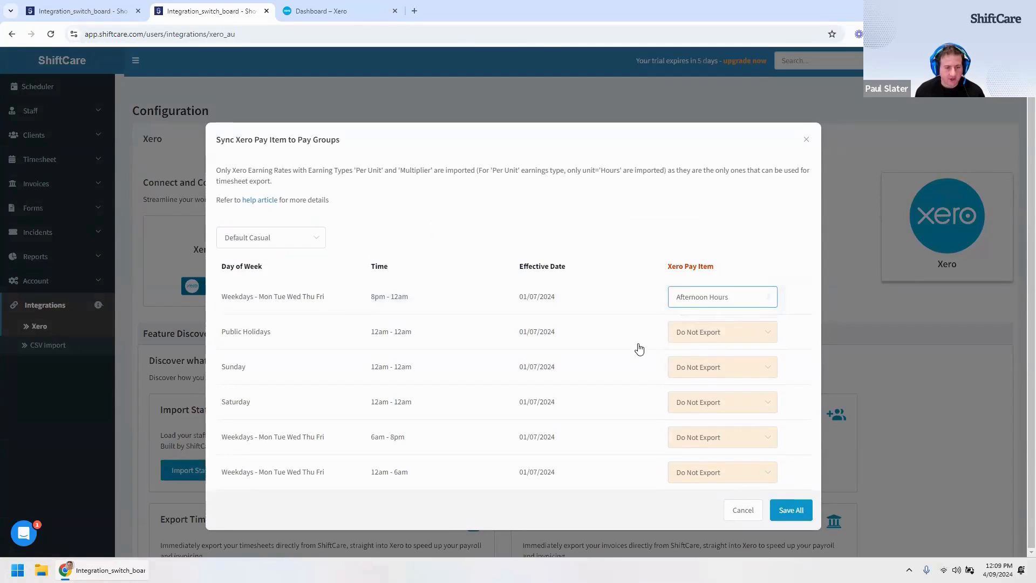
click(694, 331)
scroll(696, 446, down, 3)
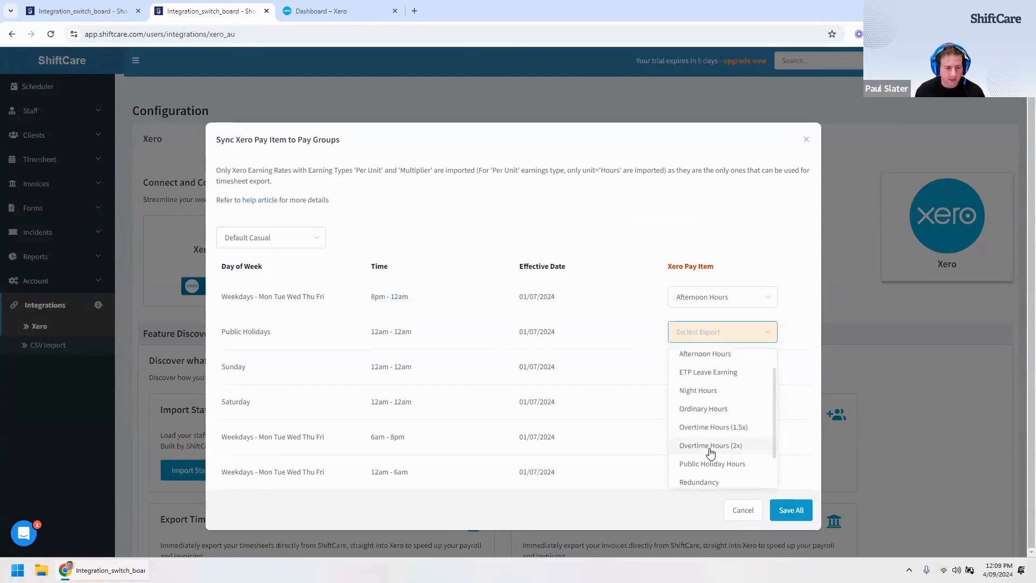
click(705, 420)
Step: Map Sunday, Saturday, 6am–8pm to Ordinary and 12am–6am to Night Hours, then Save All
click(694, 369)
scroll(712, 464, down, 3)
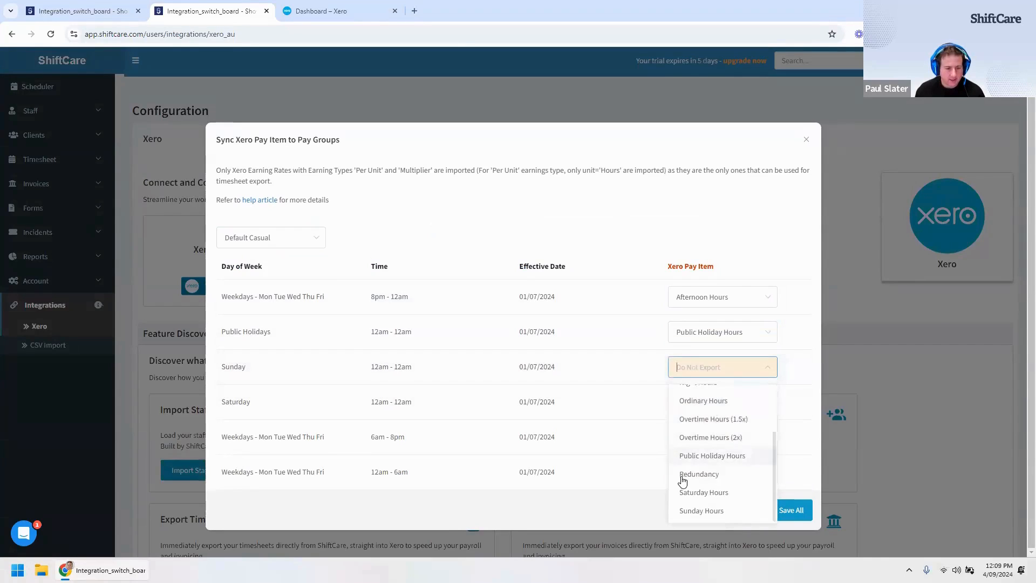
click(703, 508)
click(688, 407)
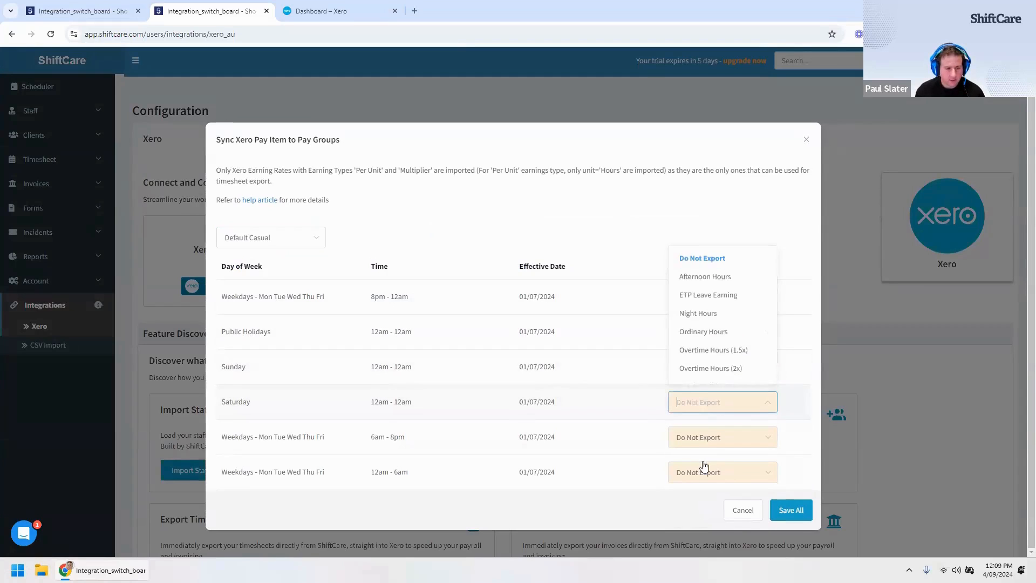
scroll(716, 319, down, 2)
click(705, 351)
click(690, 436)
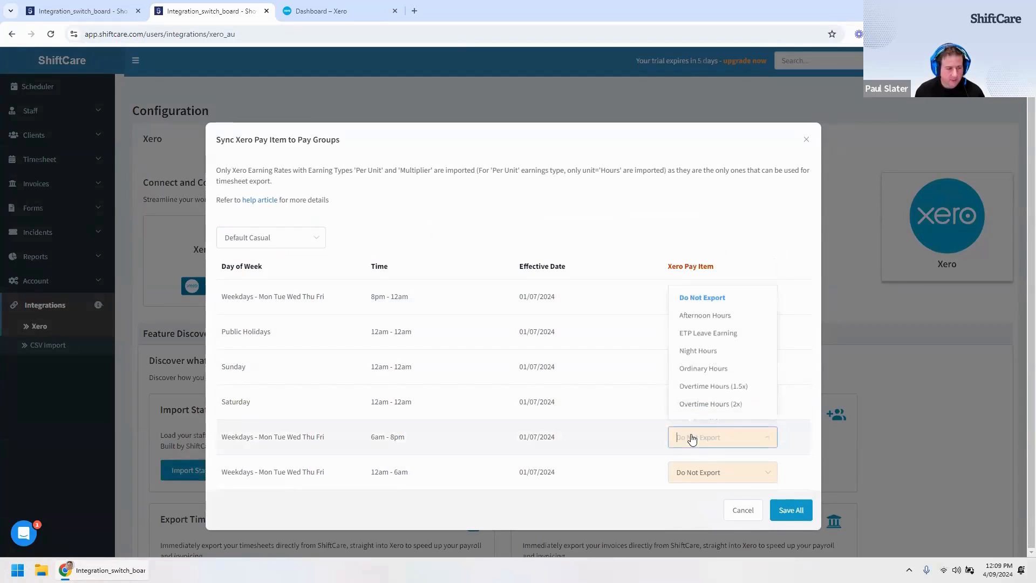
click(696, 367)
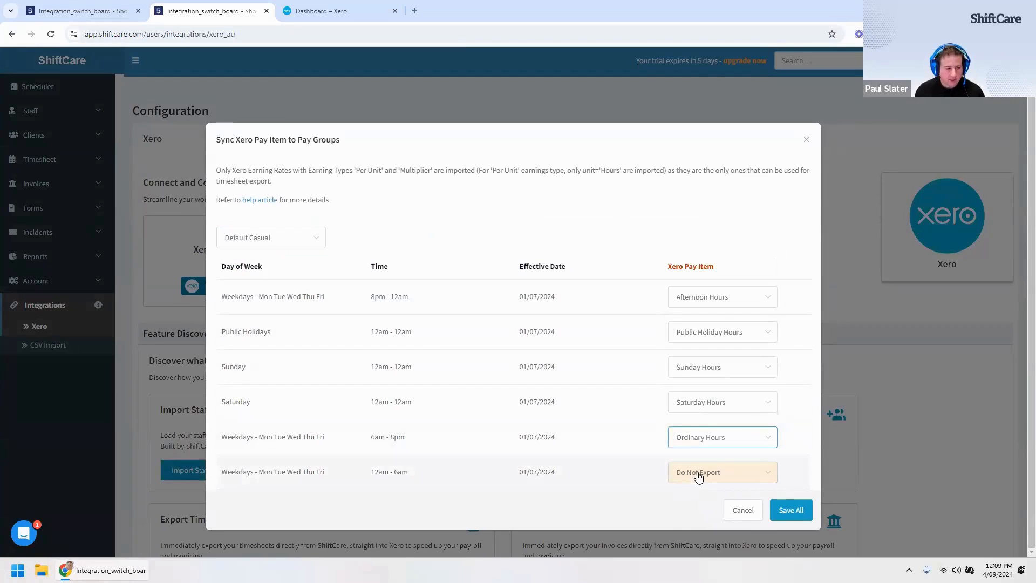
click(698, 480)
click(706, 387)
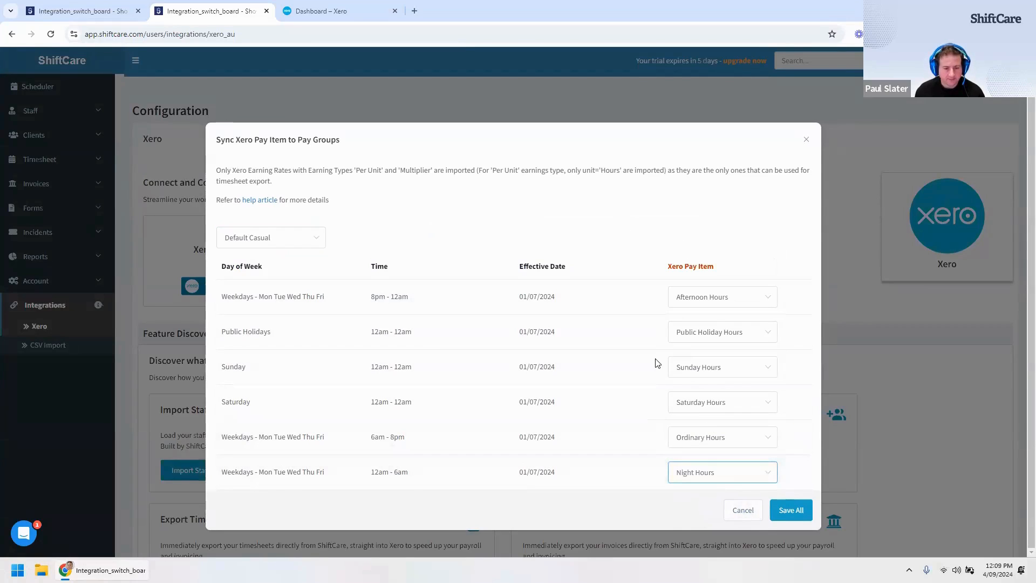
click(782, 509)
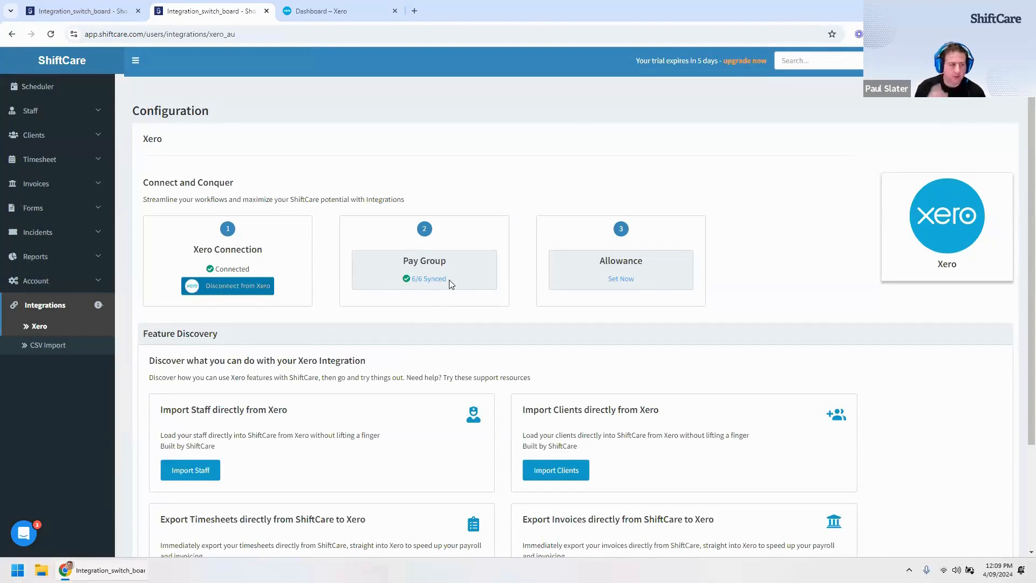
Step: Map Mileage to Mileage Reimbursement, Sleepover to Sleepover Allowance, Expense to Expense Reimbursement, and save all
click(620, 278)
click(717, 294)
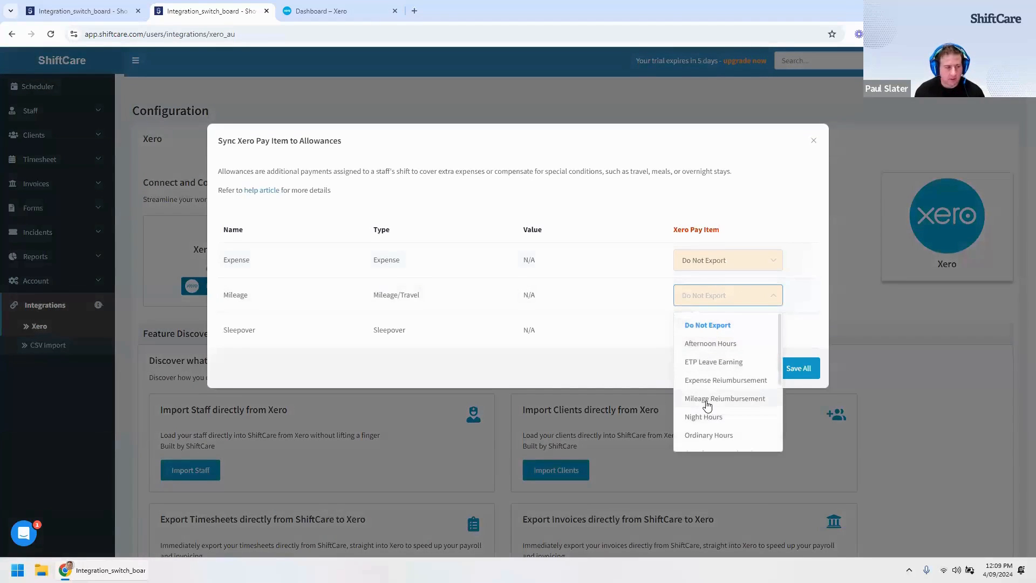
click(707, 400)
click(701, 330)
scroll(710, 427, down, 2)
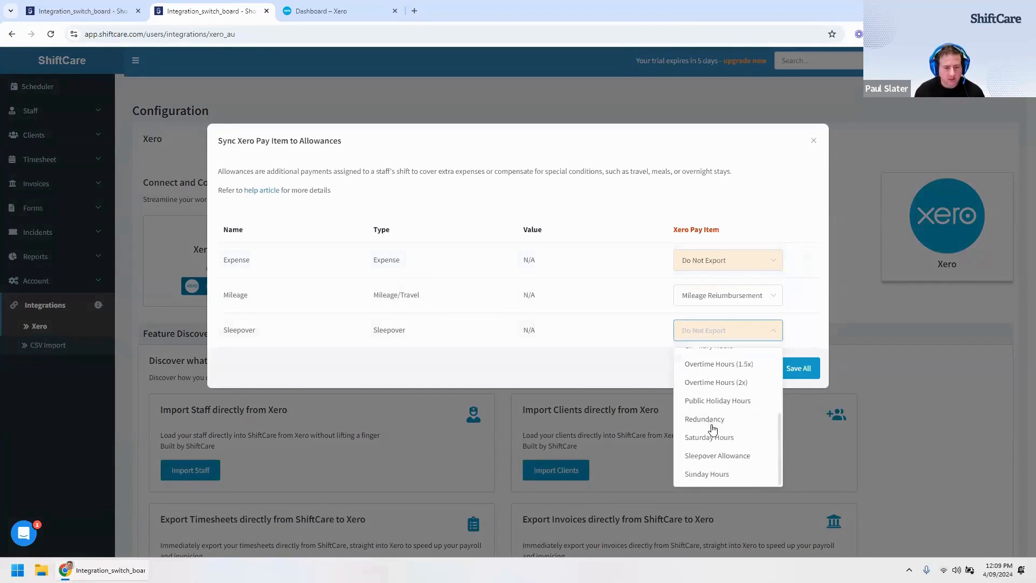
click(710, 457)
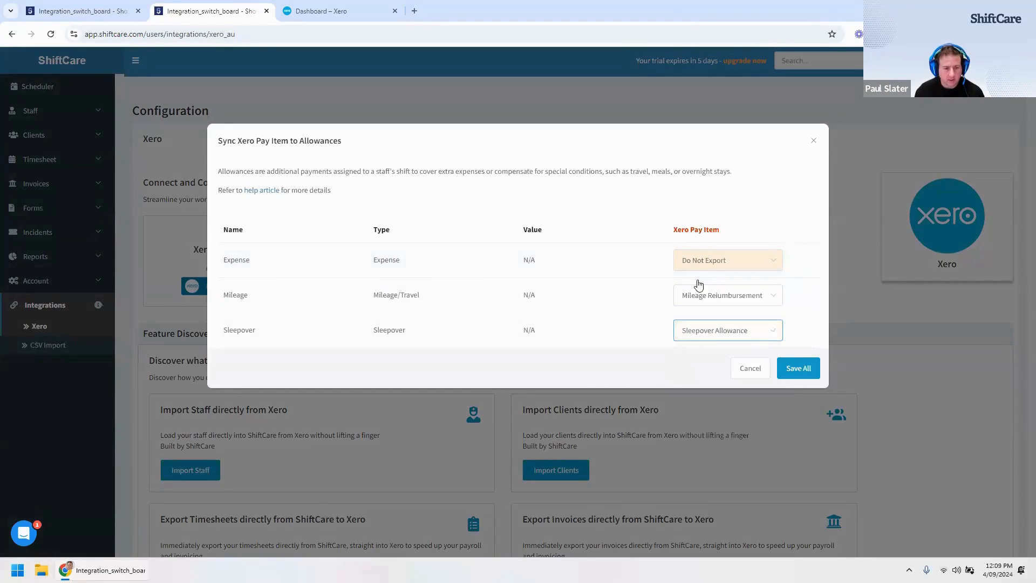
click(698, 265)
scroll(720, 326, down, 1)
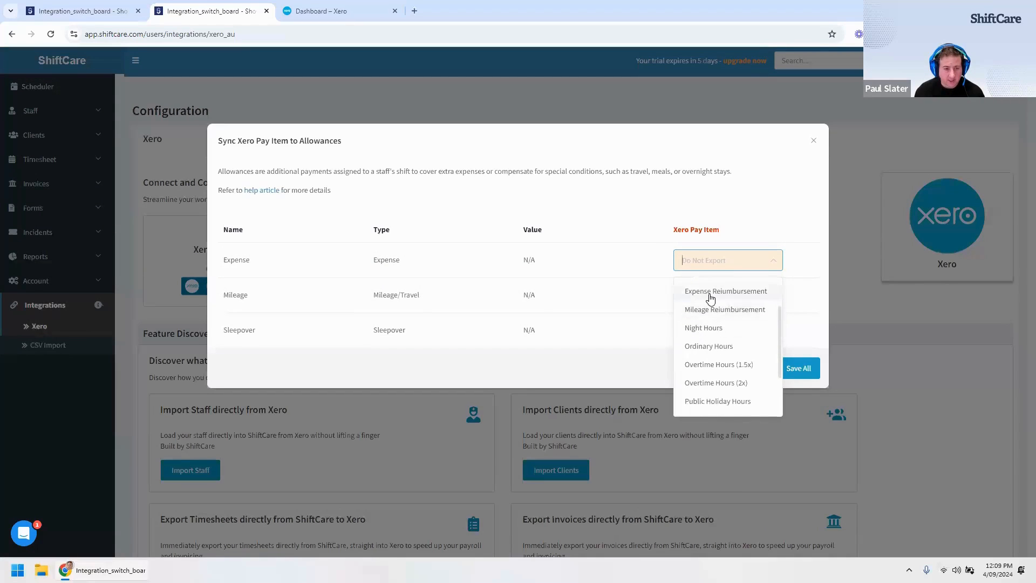
click(710, 294)
click(796, 372)
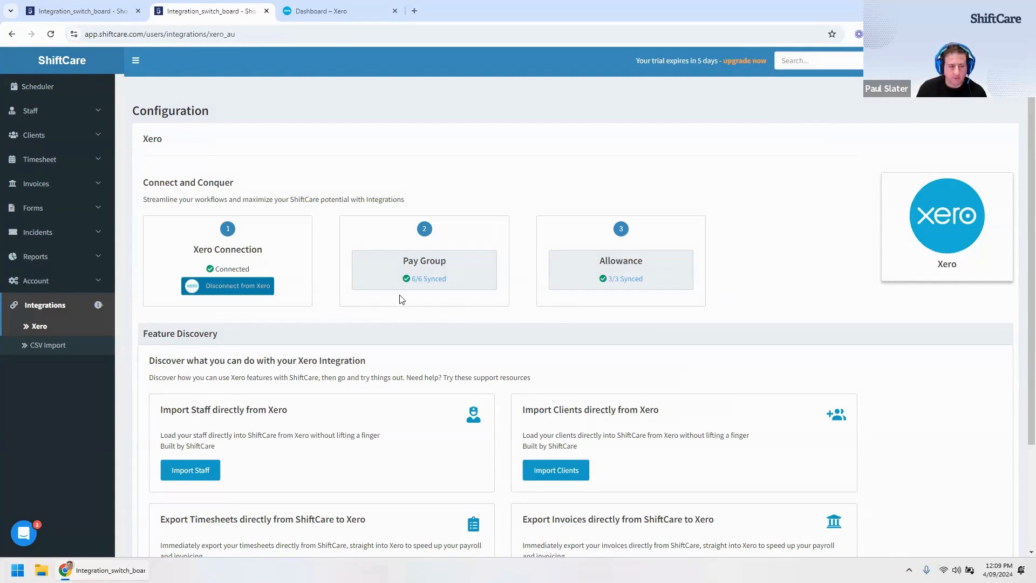
Step: Review the staff import, client import, timesheet export and invoice export feature cards
scroll(398, 297, down, 3)
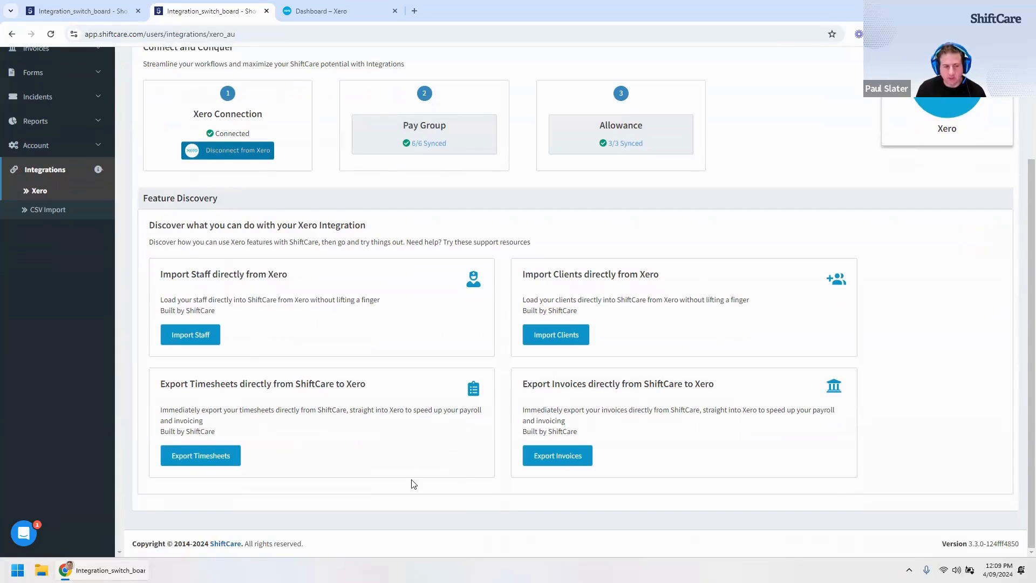
triple_click(181, 276)
click(304, 284)
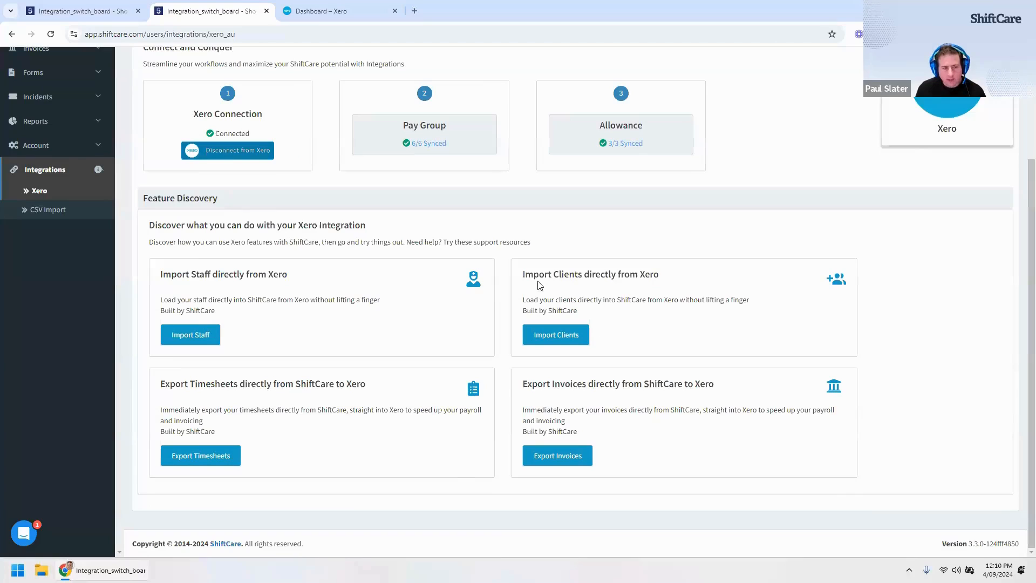
triple_click(537, 276)
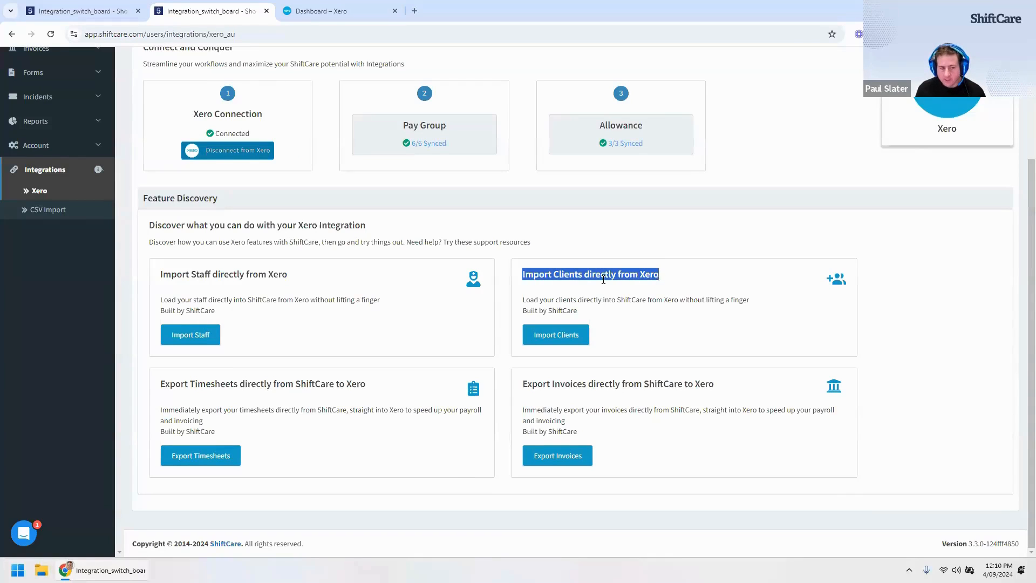
click(452, 372)
drag(160, 384, 383, 385)
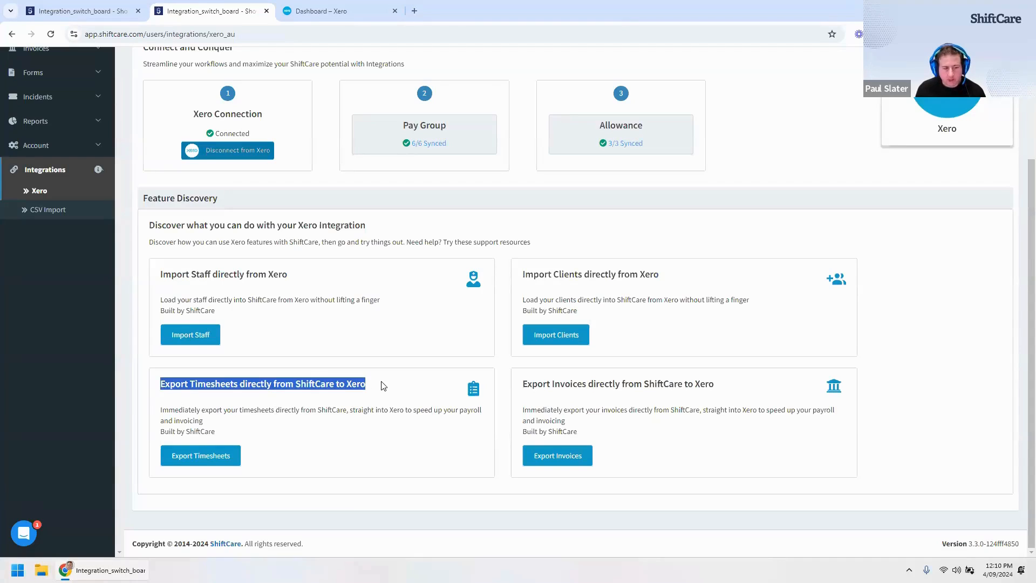
click(383, 385)
drag(521, 384, 736, 383)
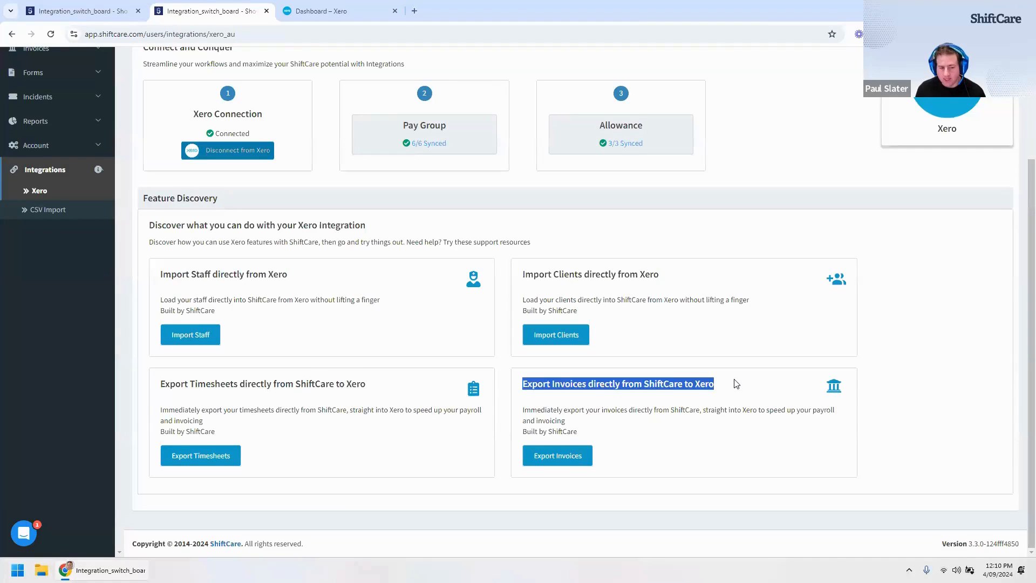
click(664, 384)
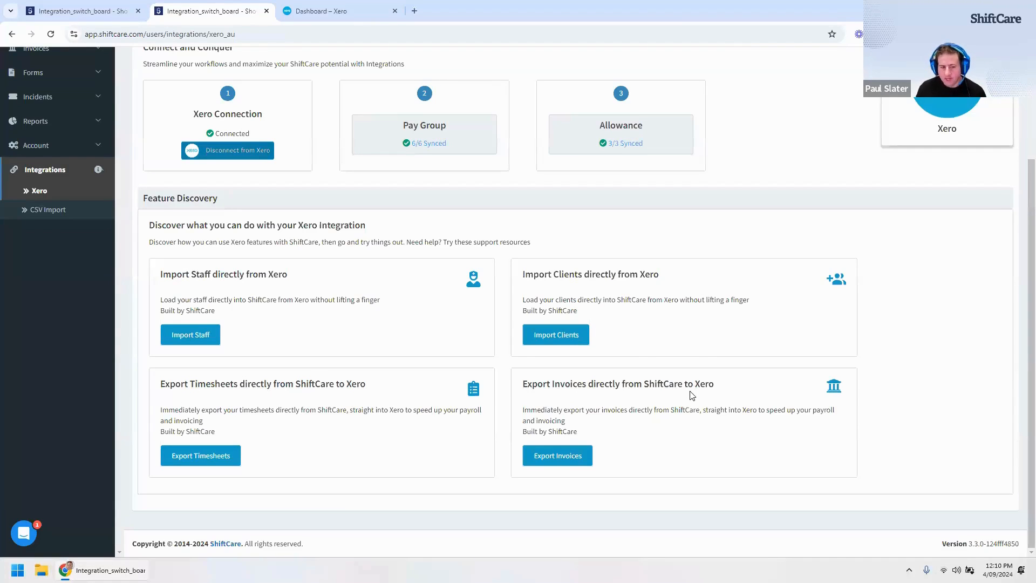
drag(159, 276, 284, 276)
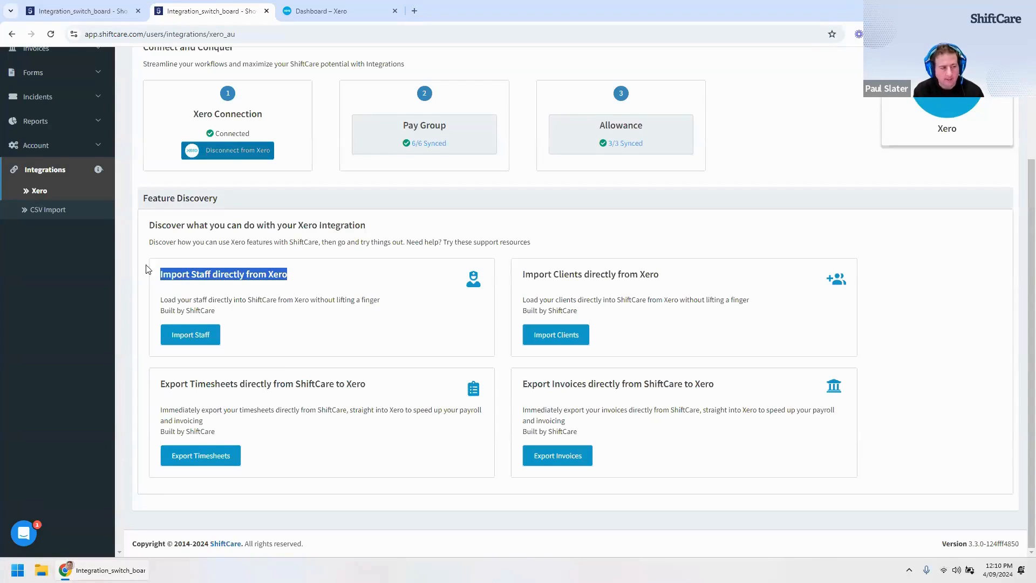
Step: Open the Staff list from the sidebar
scroll(178, 283, up, 3)
click(32, 116)
click(34, 133)
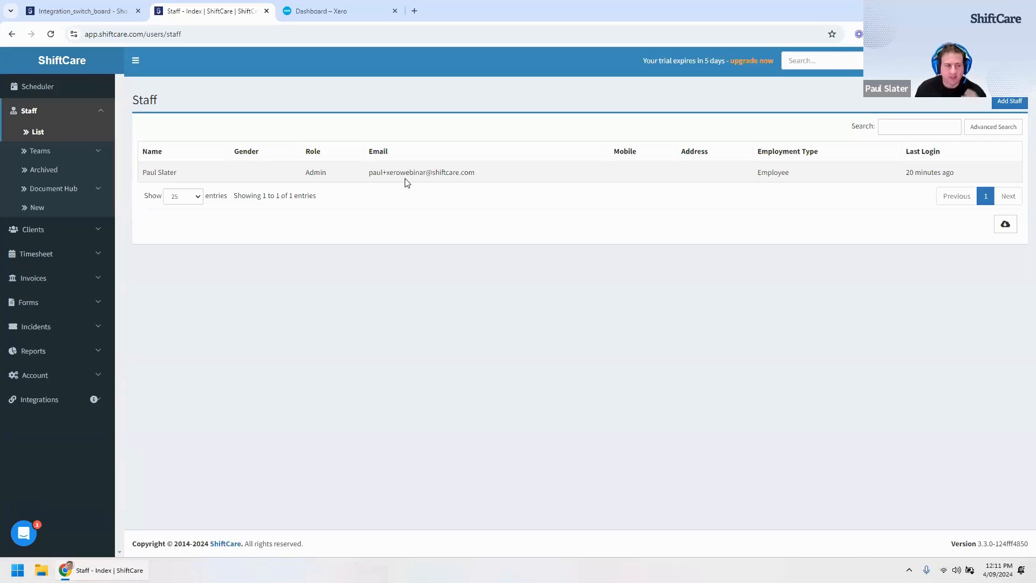
click(158, 172)
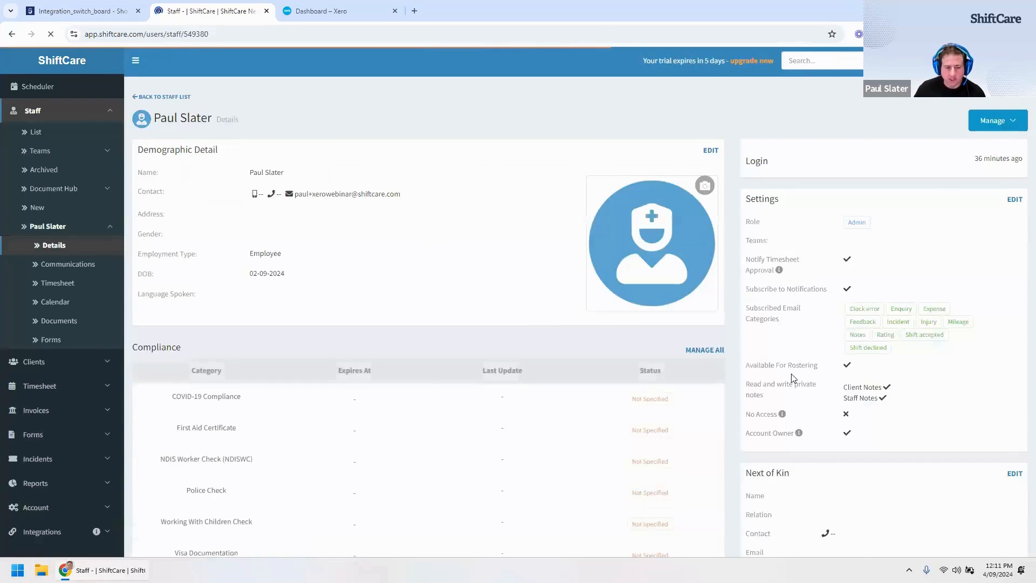
scroll(792, 373, down, 5)
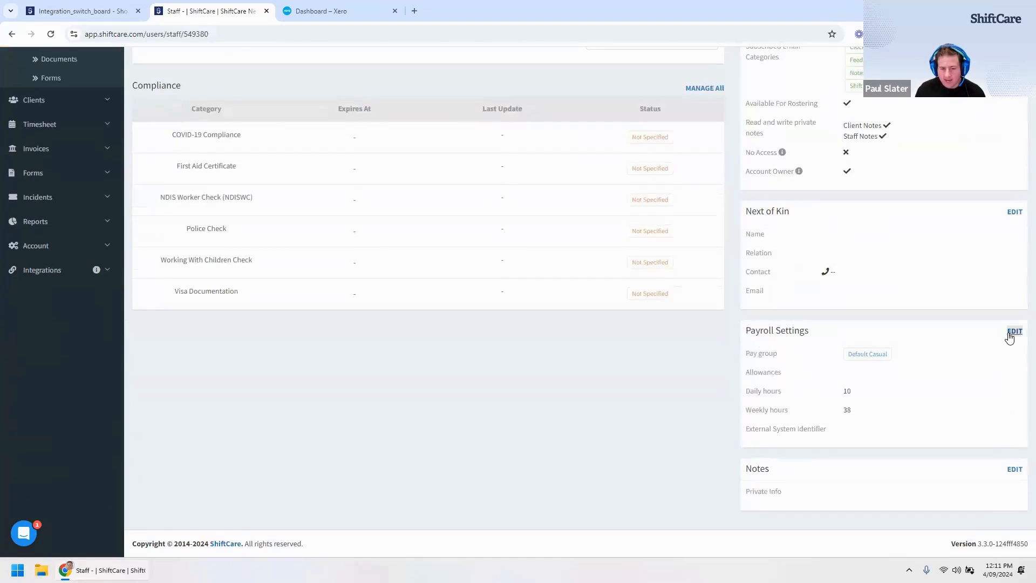
click(1013, 332)
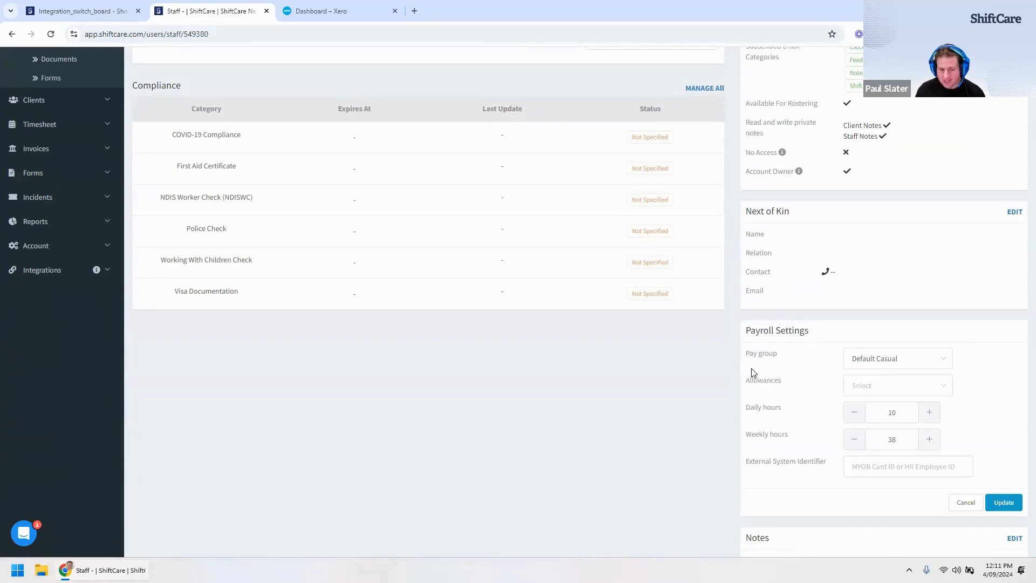
scroll(775, 373, up, 2)
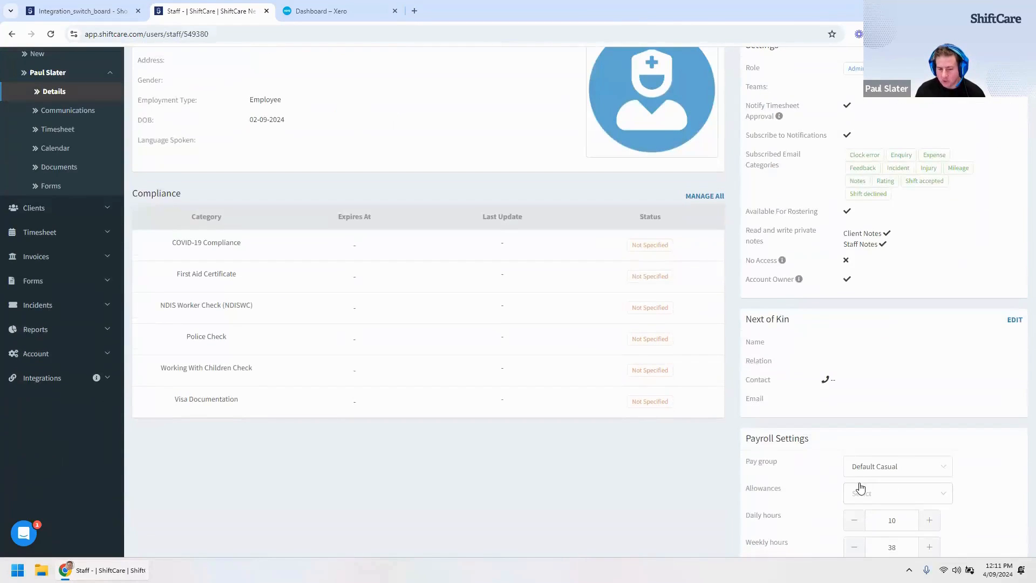
scroll(756, 470, up, 3)
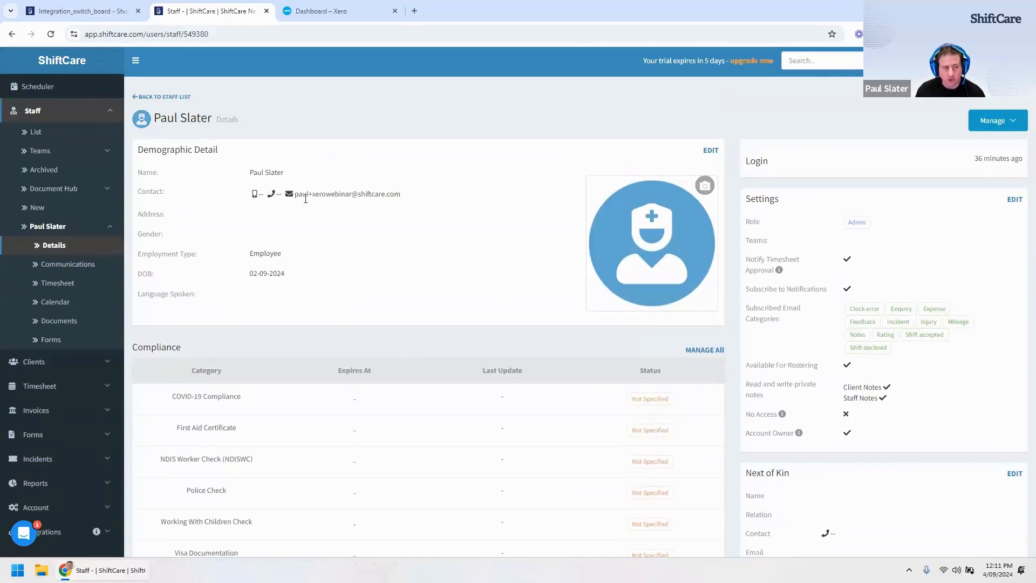
drag(297, 195, 410, 202)
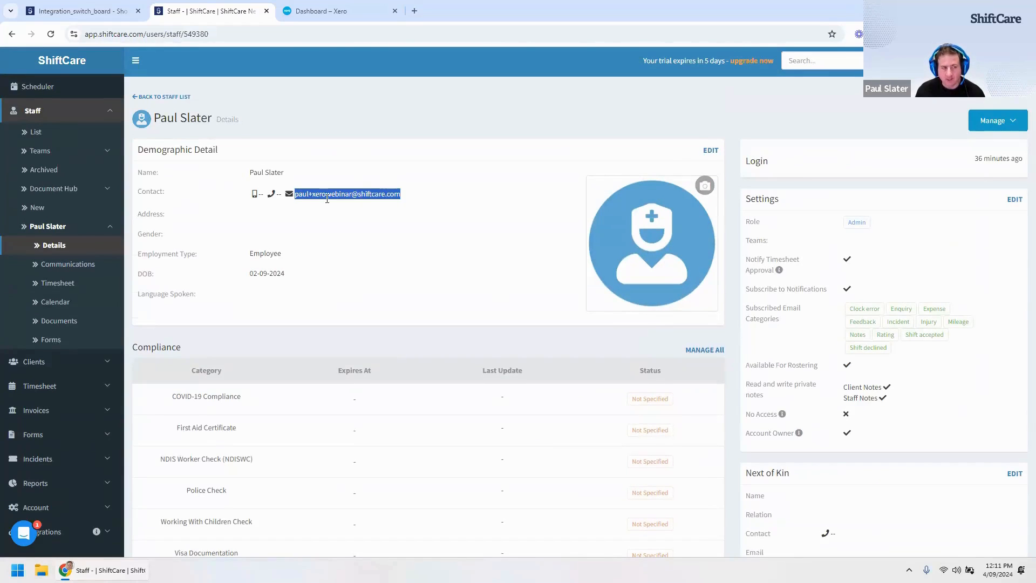
scroll(630, 278, down, 4)
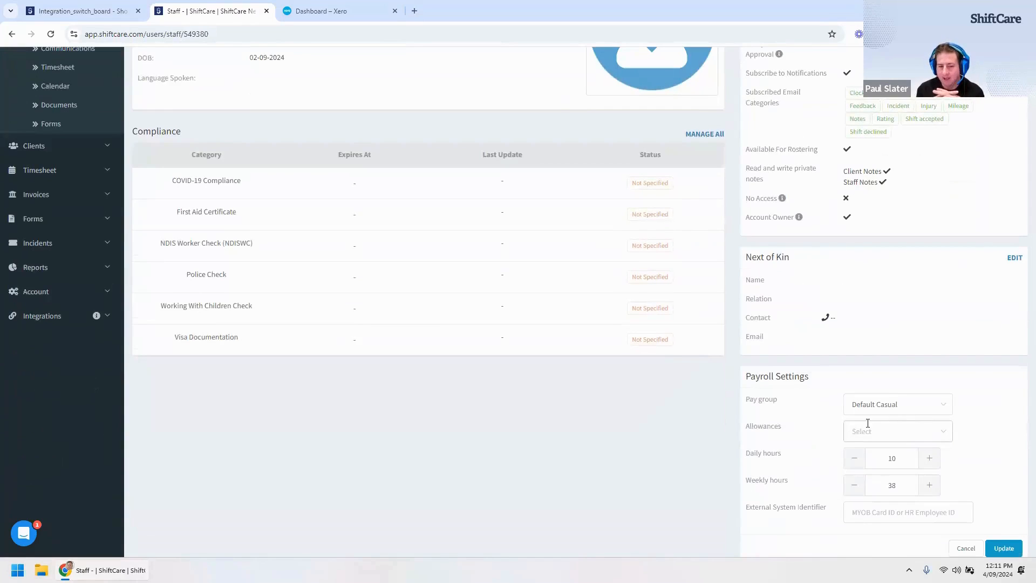
scroll(615, 344, up, 4)
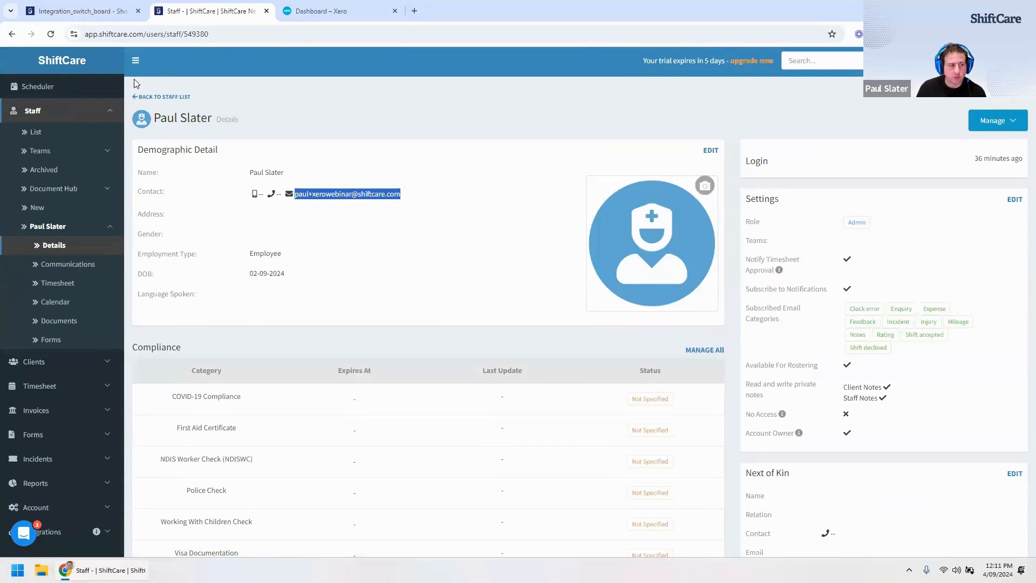
click(152, 98)
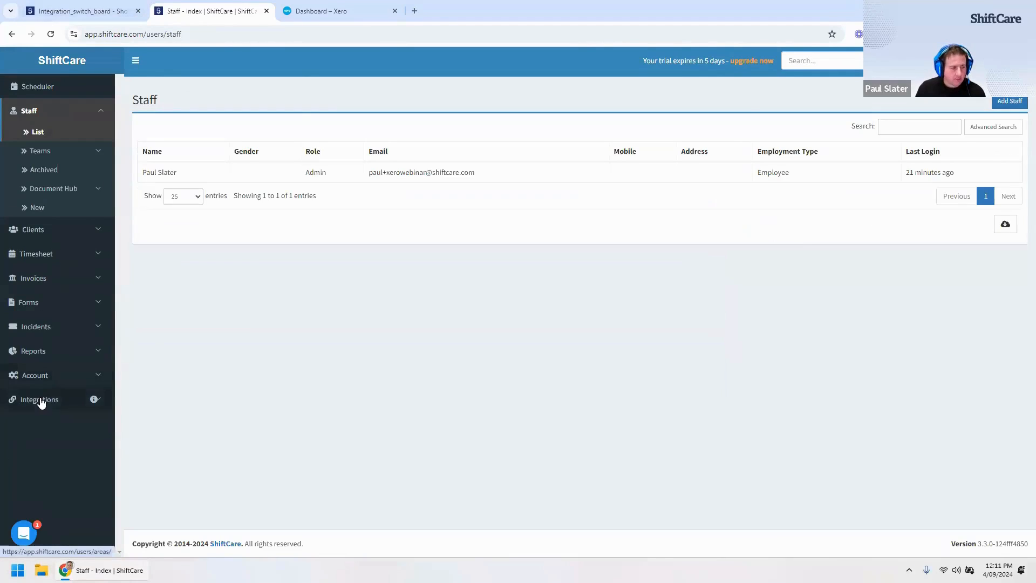
Step: From Integrations > Xero, open the Import Staff page via the Import Staff card
click(41, 400)
click(36, 326)
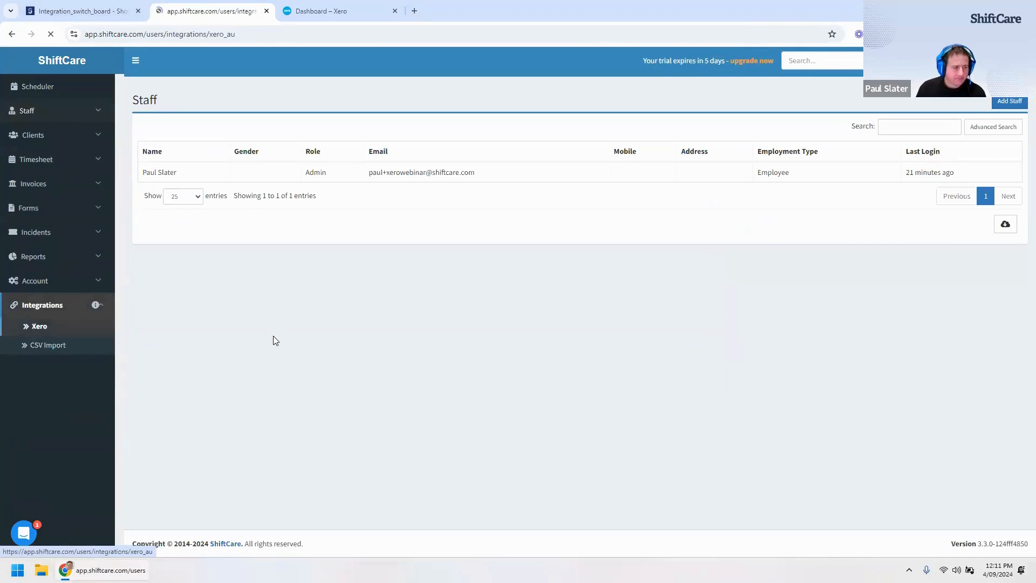
scroll(423, 324, down, 3)
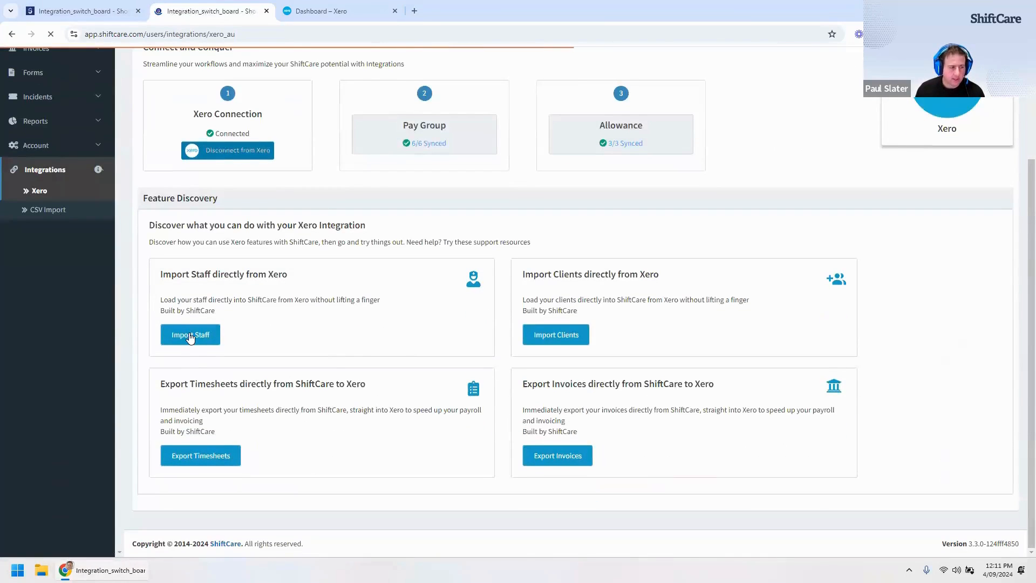
click(190, 335)
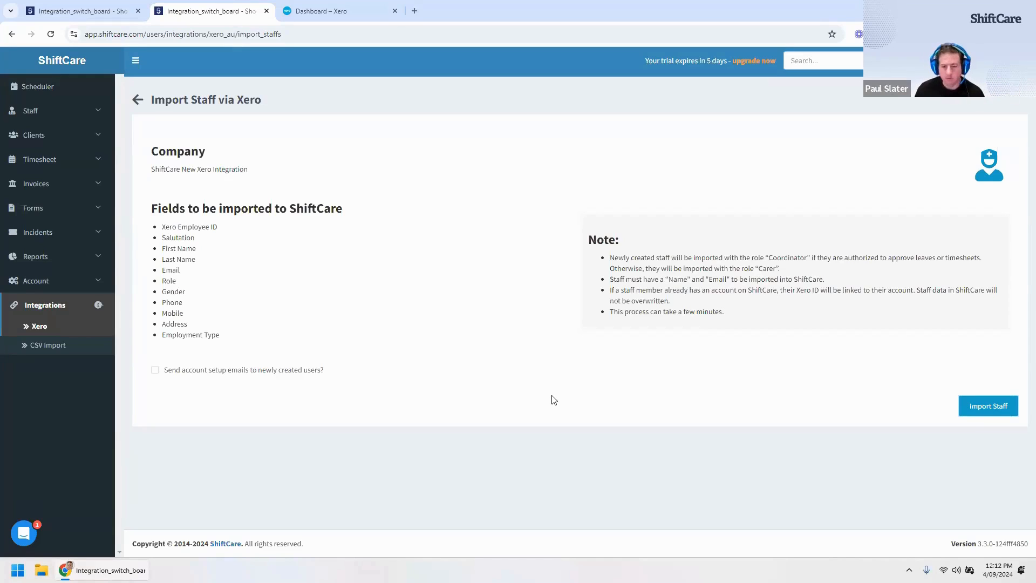
Step: Start the Xero staff import with 'Send account setup emails' left unticked
click(155, 370)
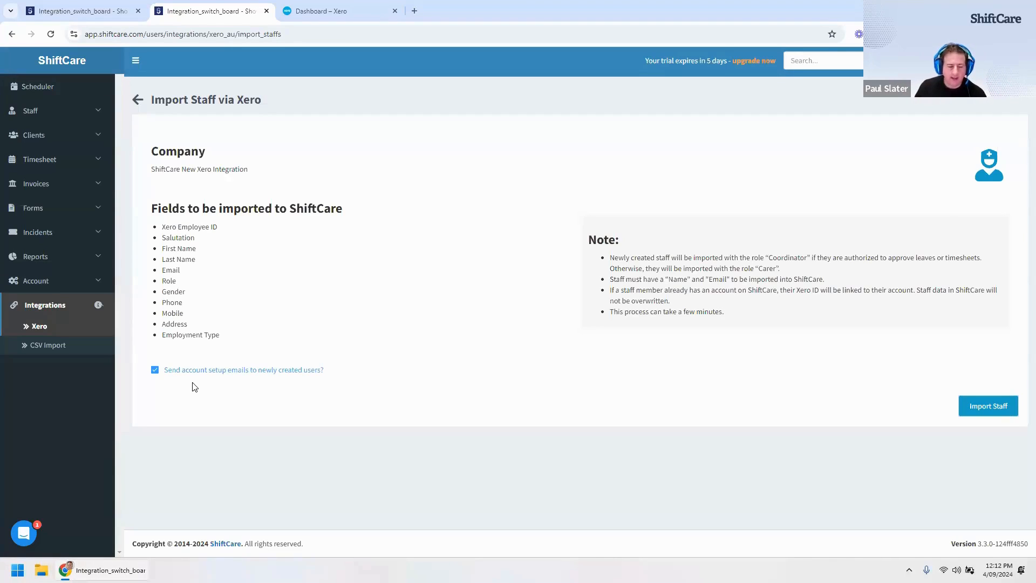
click(154, 371)
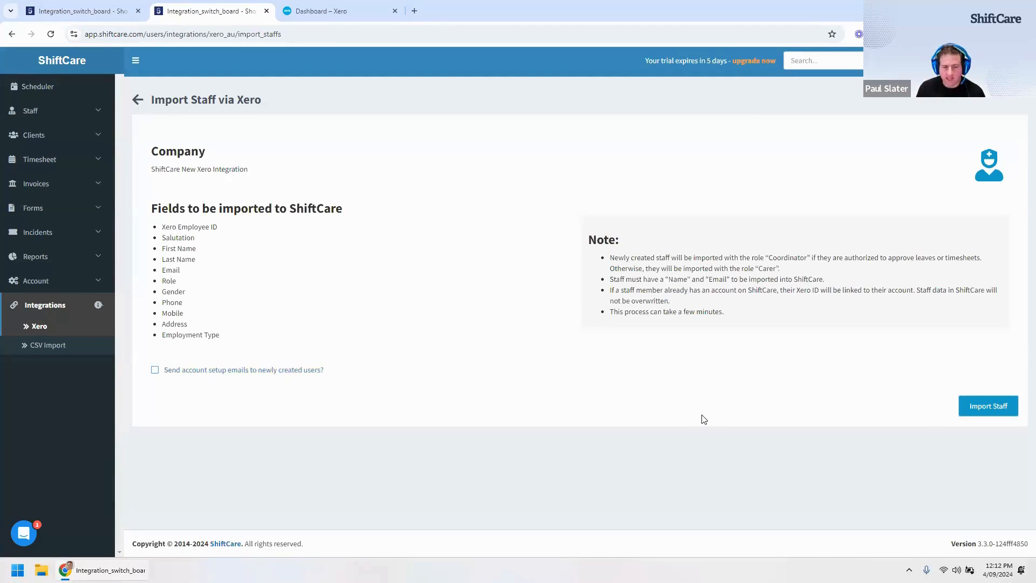
click(980, 411)
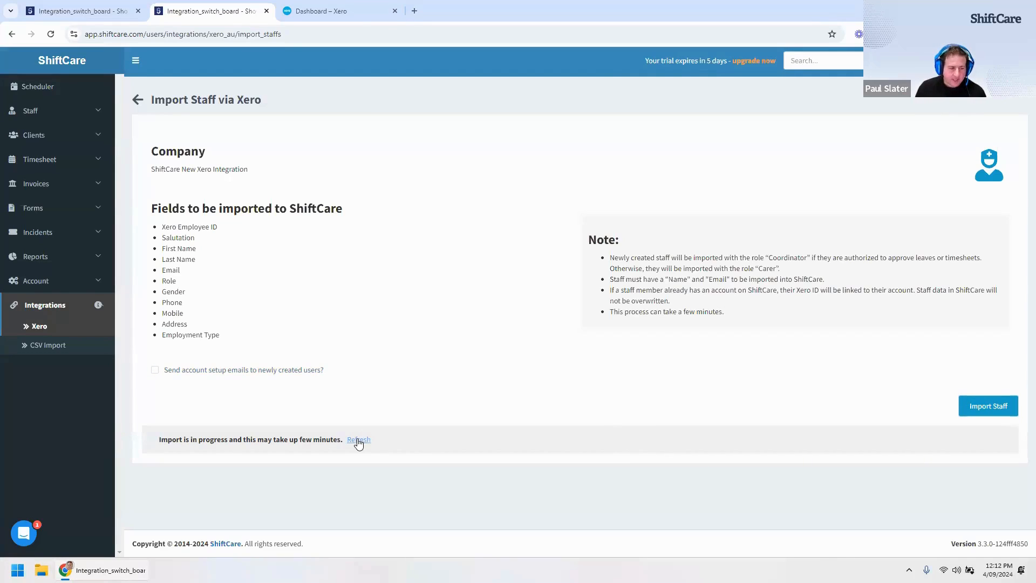
click(316, 10)
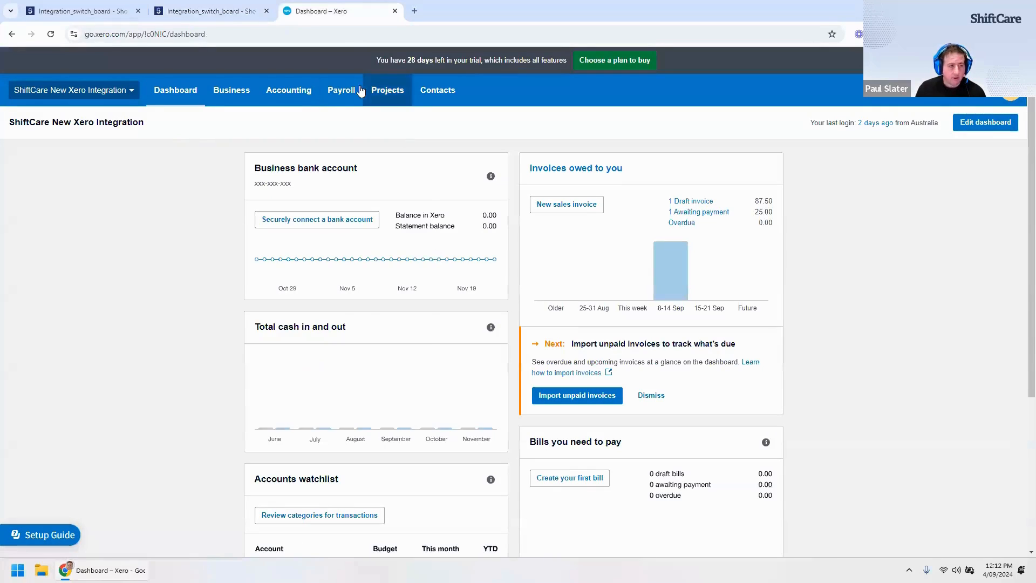
Step: Open Xero's Payroll > Employees list and scroll through the employees
click(337, 92)
click(343, 178)
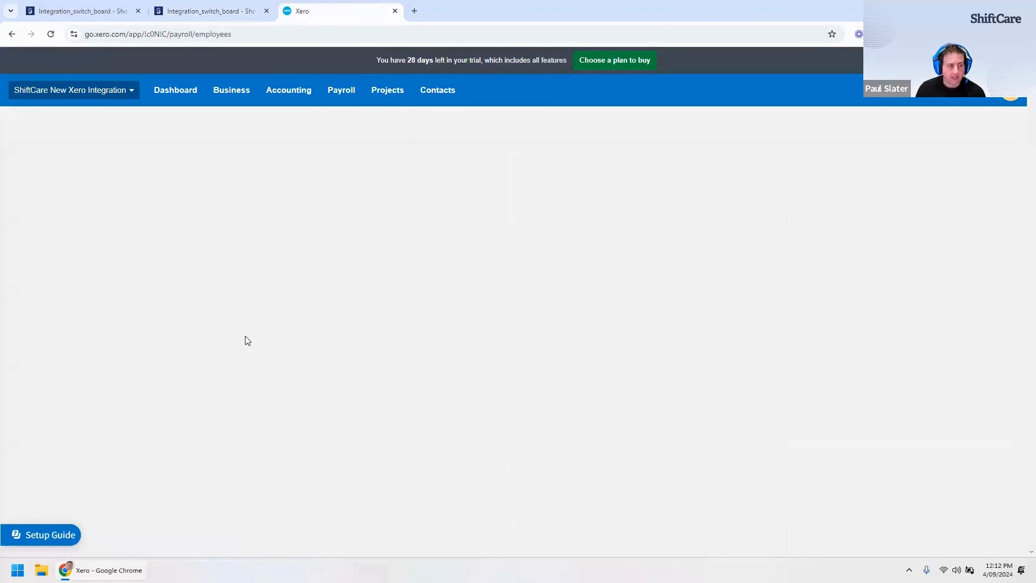
scroll(300, 296, down, 3)
scroll(299, 296, down, 8)
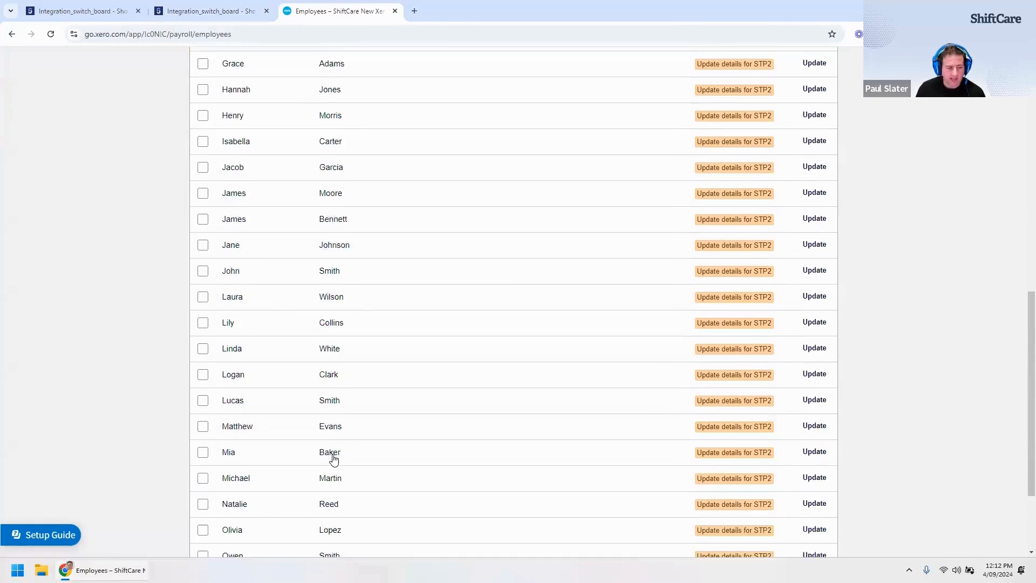
scroll(330, 451, up, 8)
scroll(296, 487, down, 10)
scroll(334, 380, up, 1)
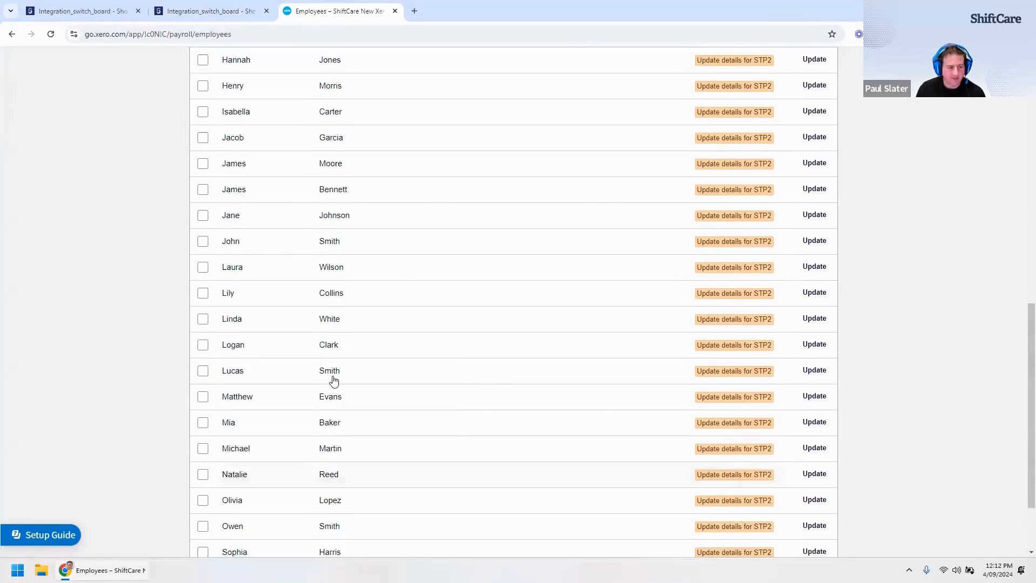
scroll(334, 380, up, 11)
scroll(271, 297, down, 13)
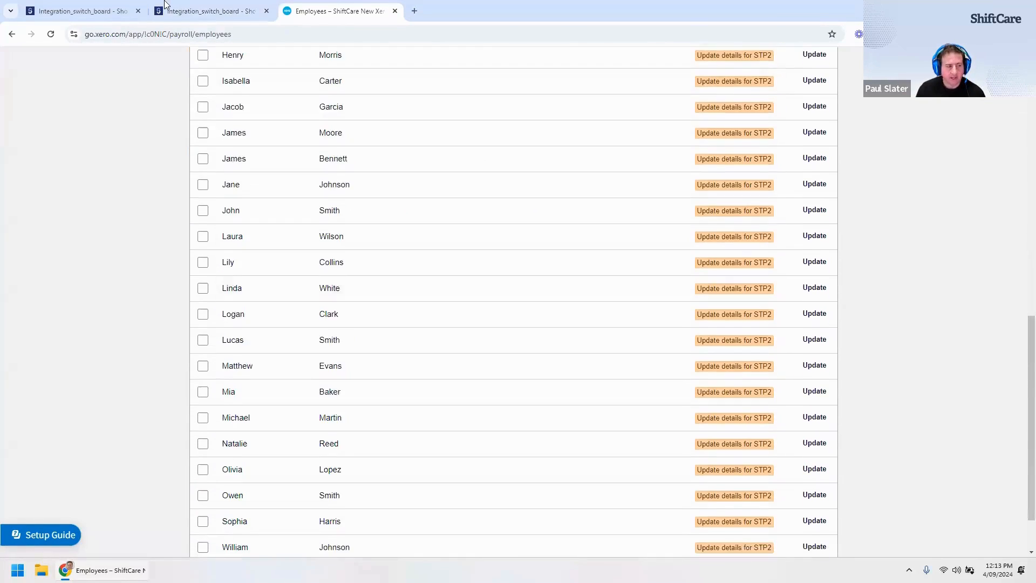
click(172, 8)
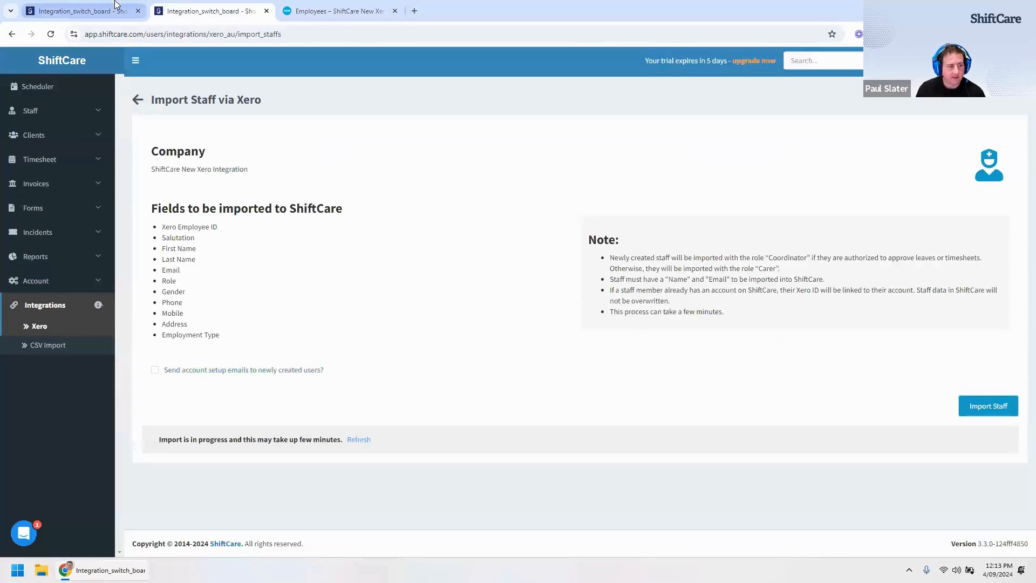
Step: Refresh the import and view the staff list at 100 entries to check the imported staff
click(356, 439)
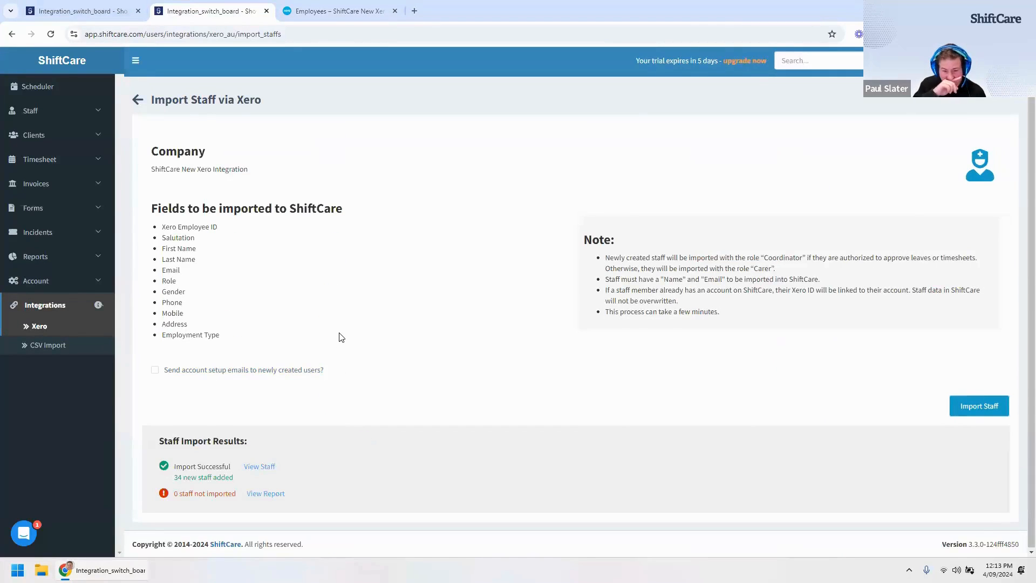
click(256, 464)
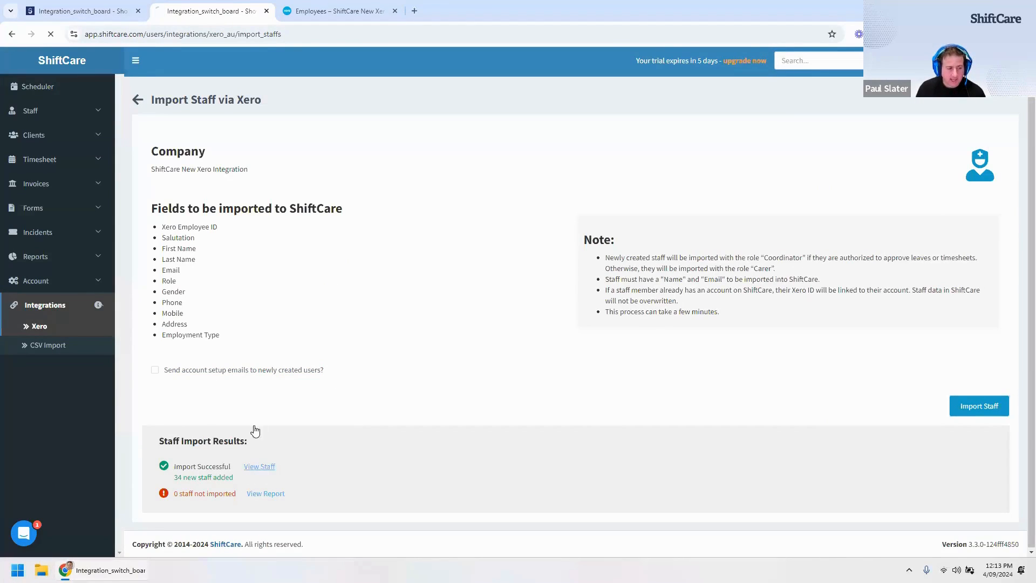
scroll(263, 225, down, 3)
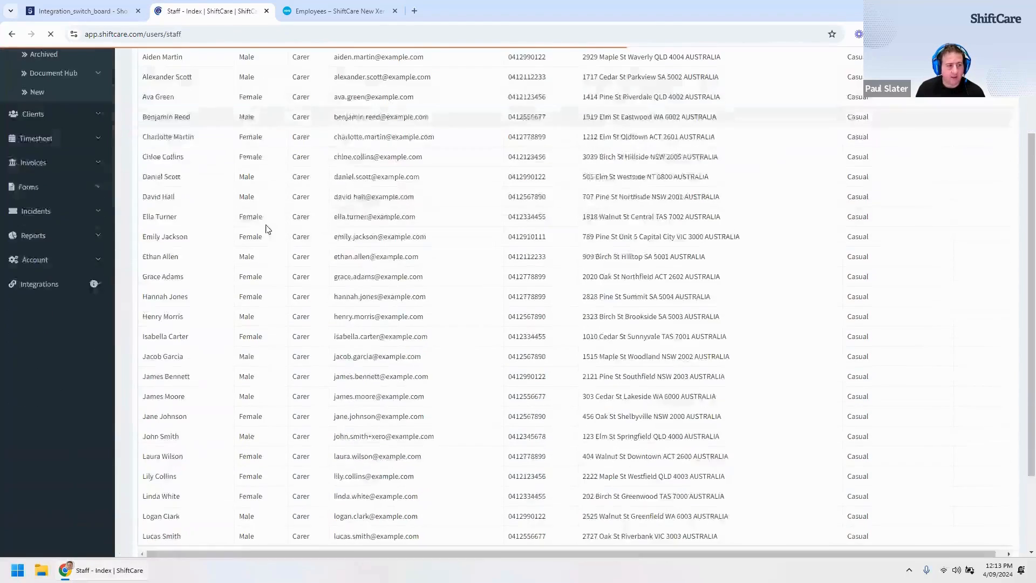
click(184, 472)
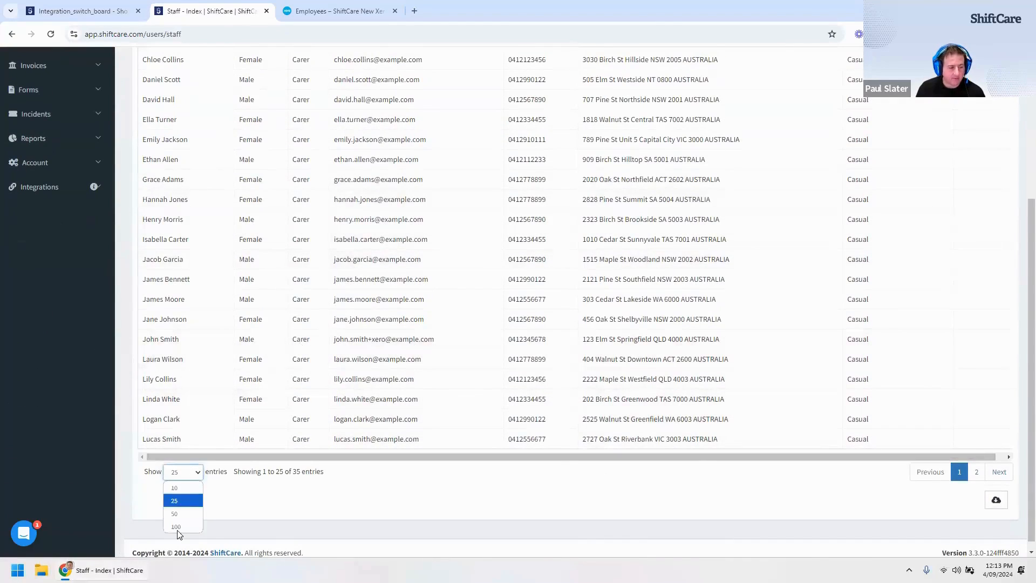
click(180, 526)
scroll(324, 299, down, 4)
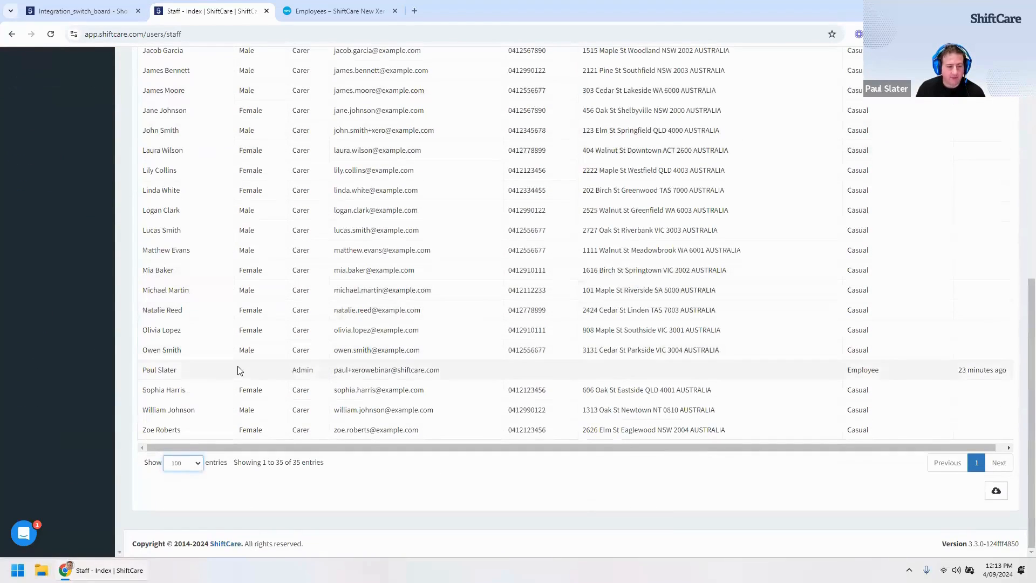
scroll(346, 367, up, 3)
scroll(346, 367, down, 3)
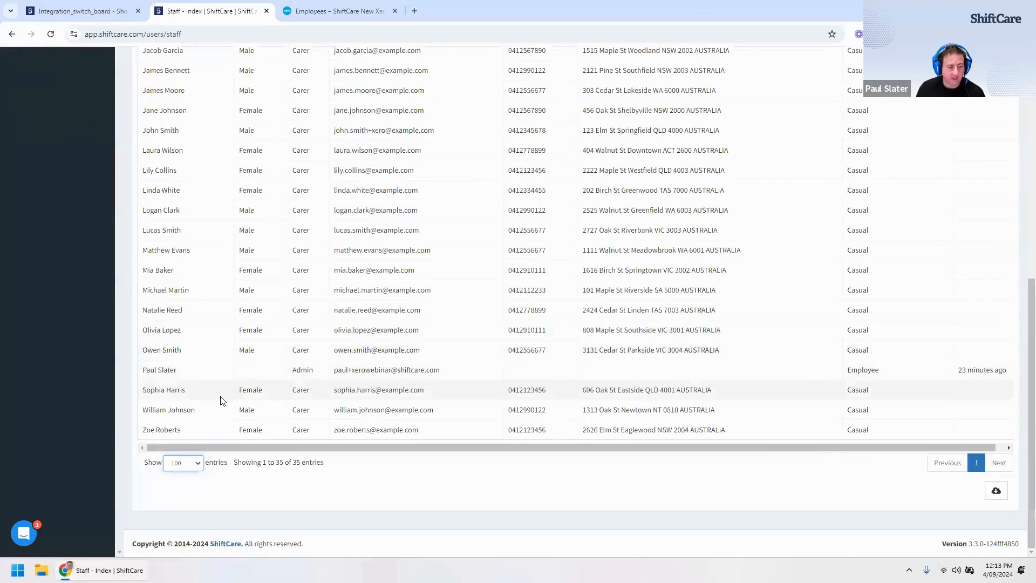
scroll(329, 367, up, 8)
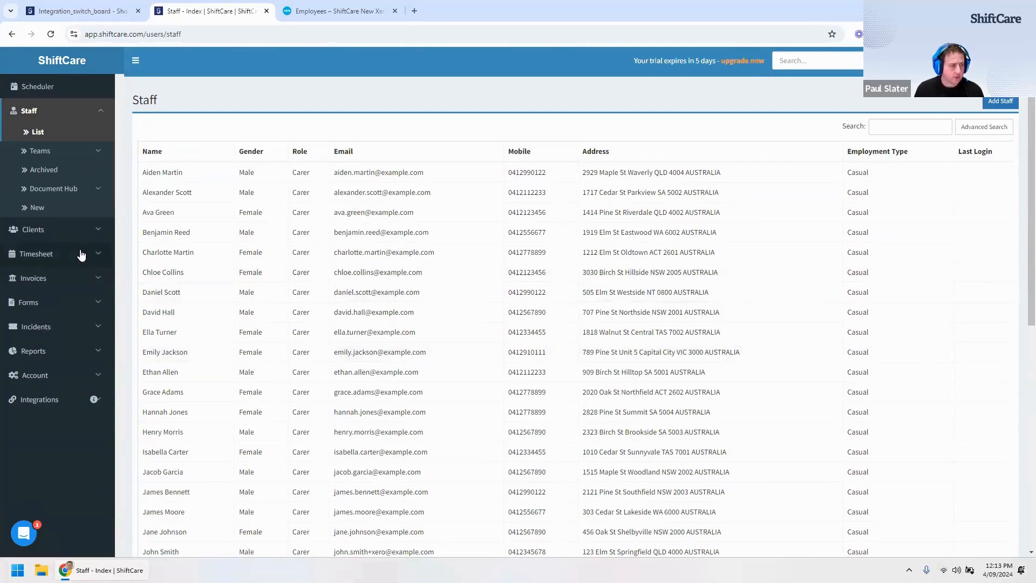
Step: Open the Import Clients page under Integrations > Xero
click(39, 399)
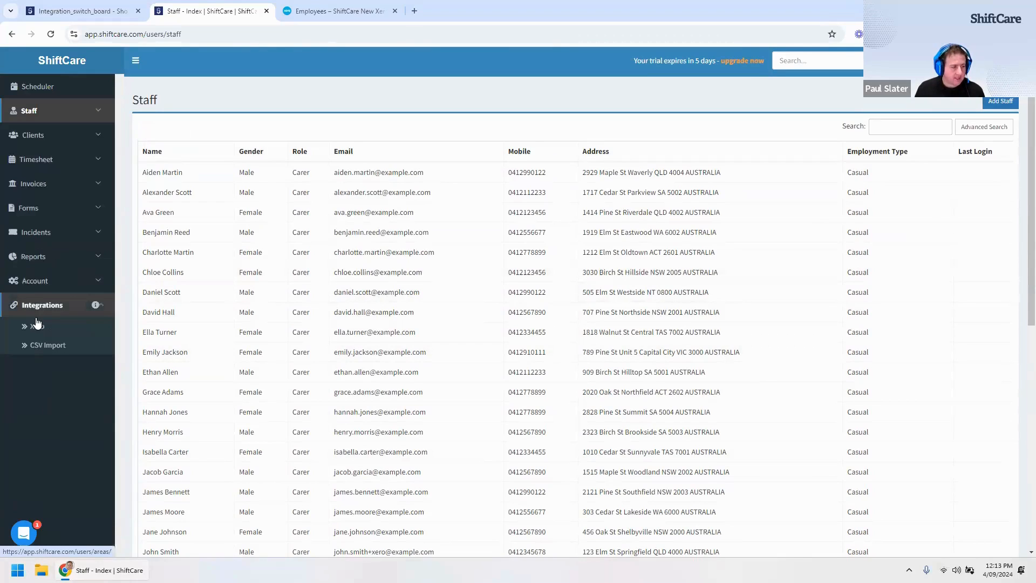
click(35, 326)
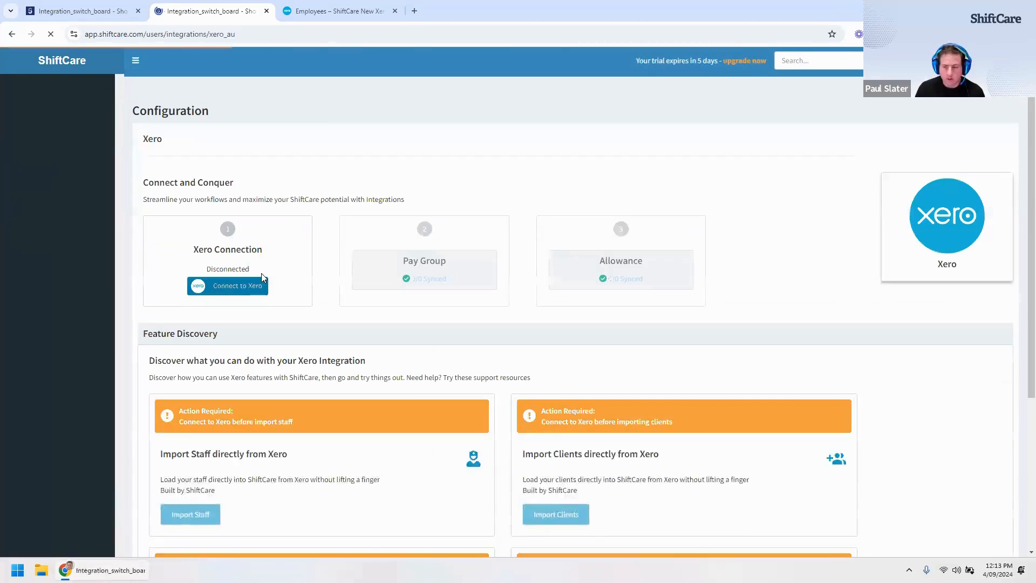
scroll(548, 302, down, 1)
scroll(548, 306, down, 3)
click(555, 362)
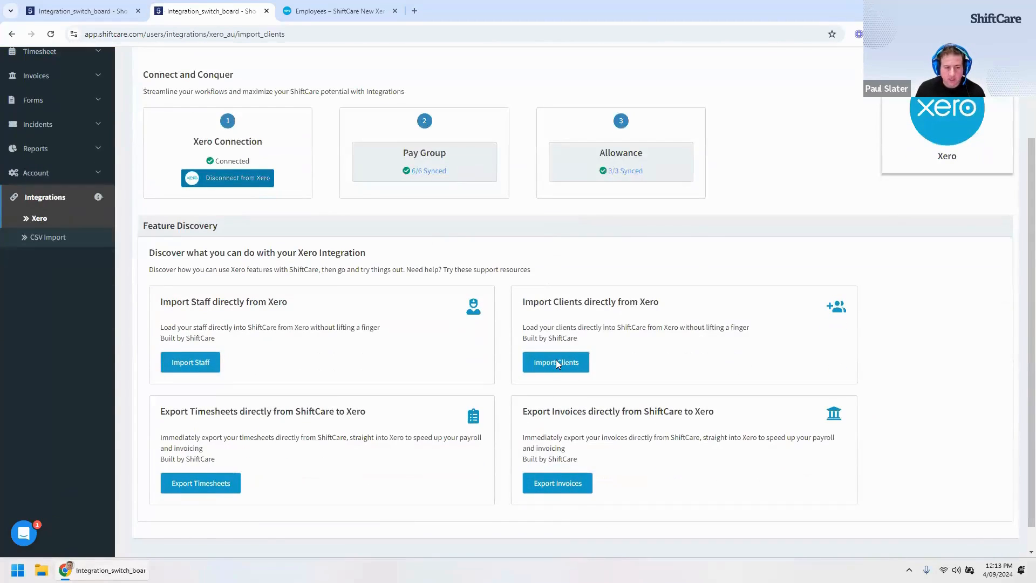
click(335, 11)
scroll(387, 281, up, 7)
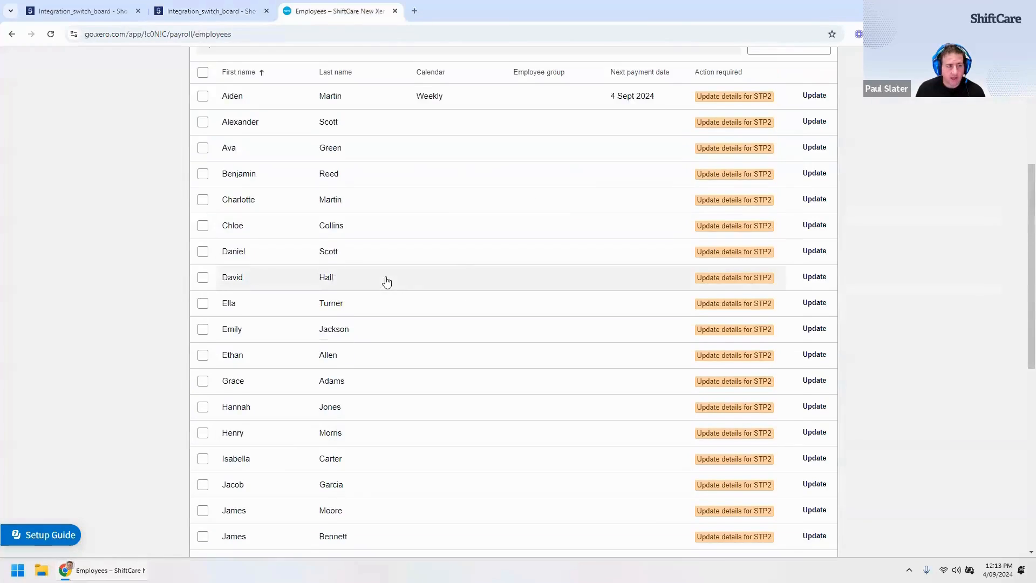
Step: View Xero's Contacts > Customers list, which holds one customer
scroll(387, 281, up, 5)
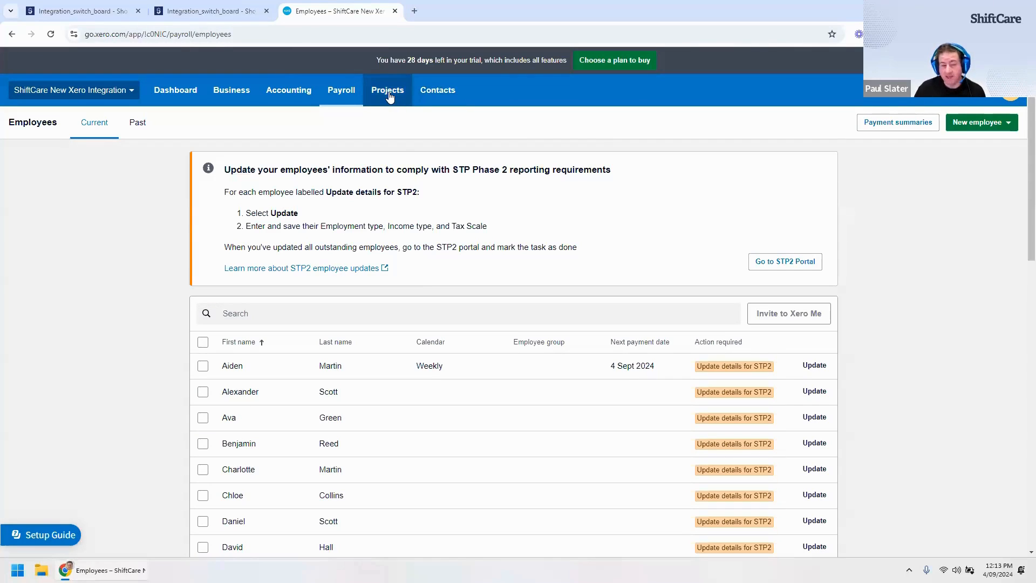
click(440, 95)
click(445, 146)
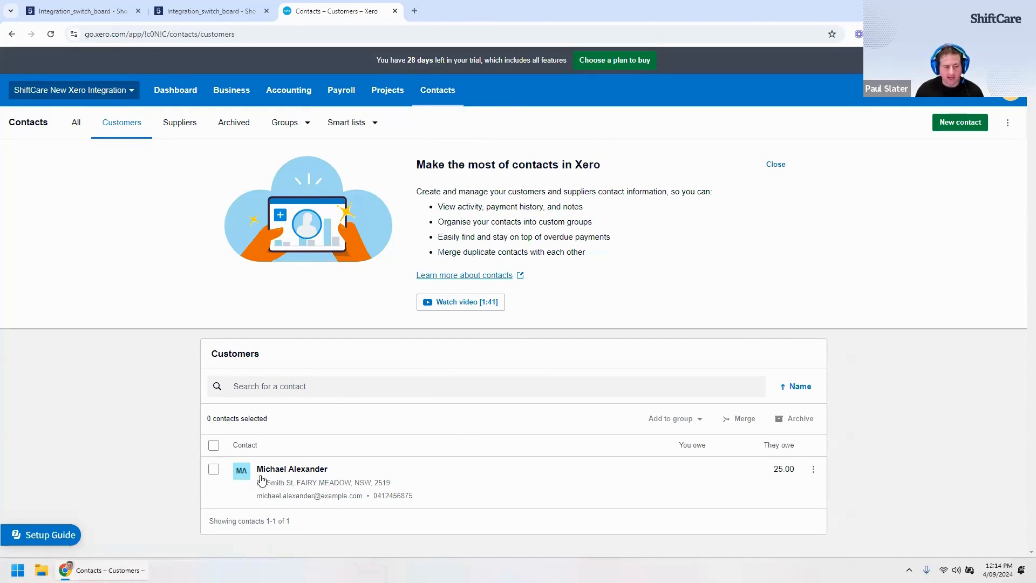
click(225, 7)
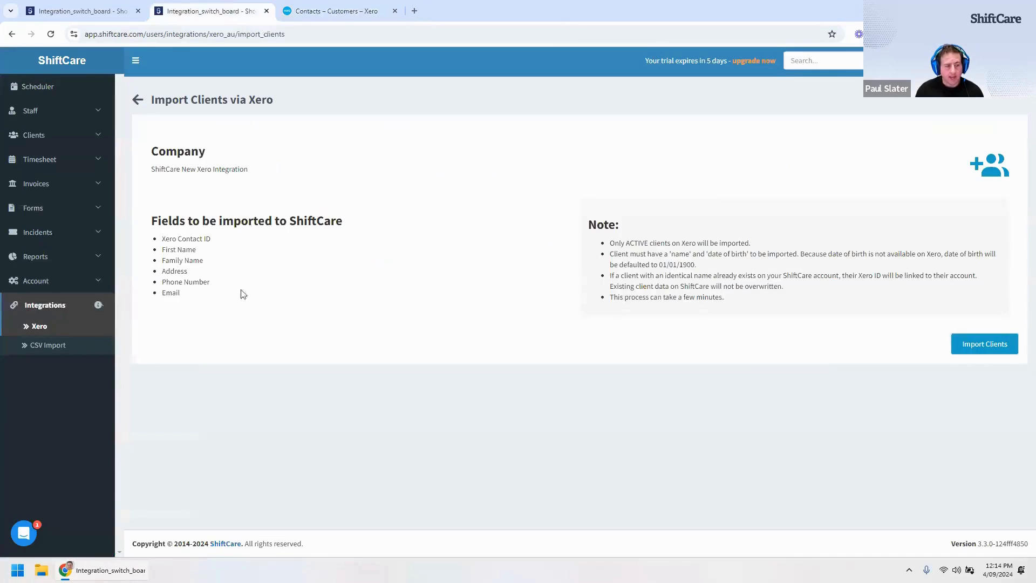
Step: Import the client from Xero, refresh, and open the imported client's details
click(978, 337)
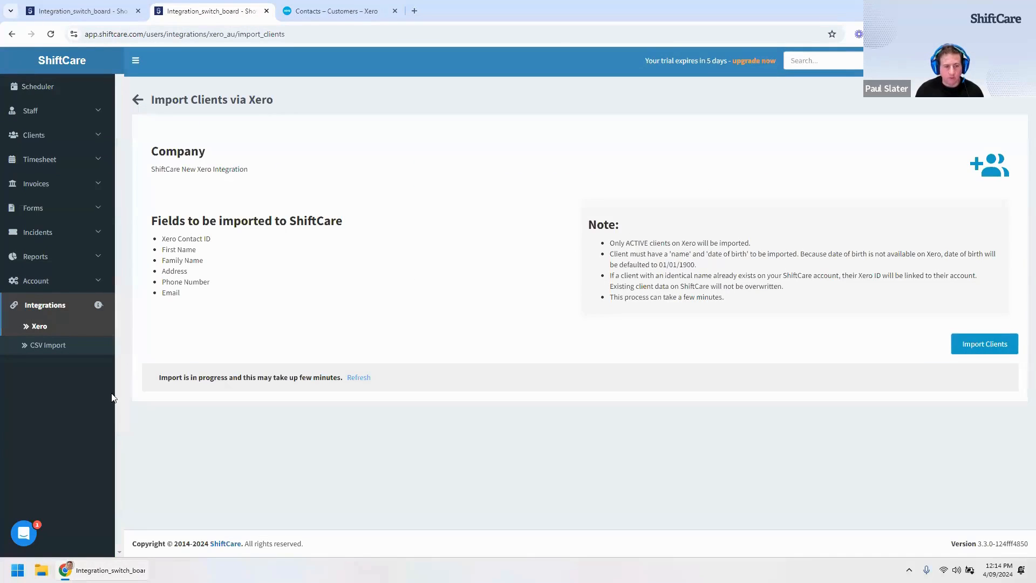
click(359, 378)
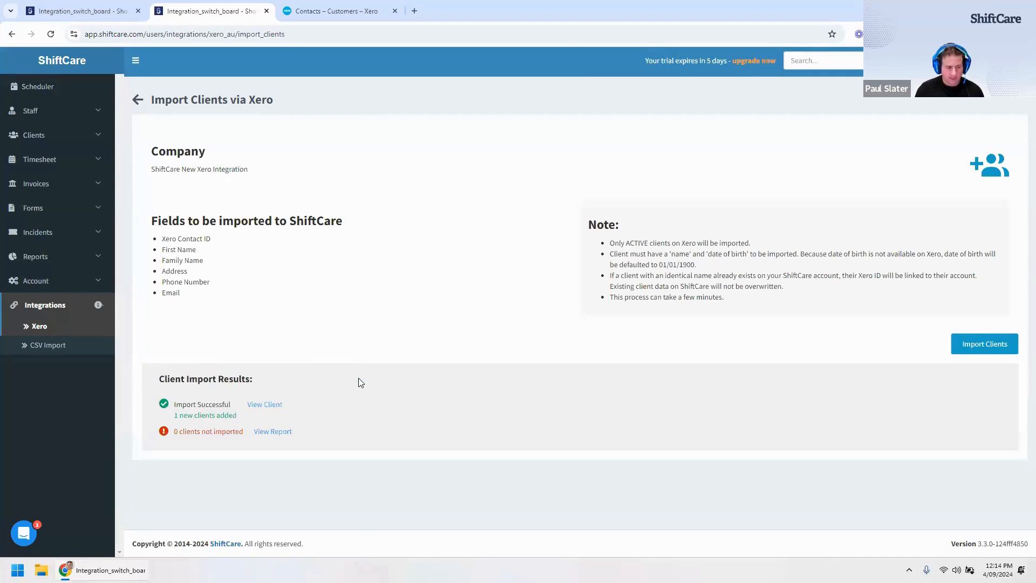
click(263, 408)
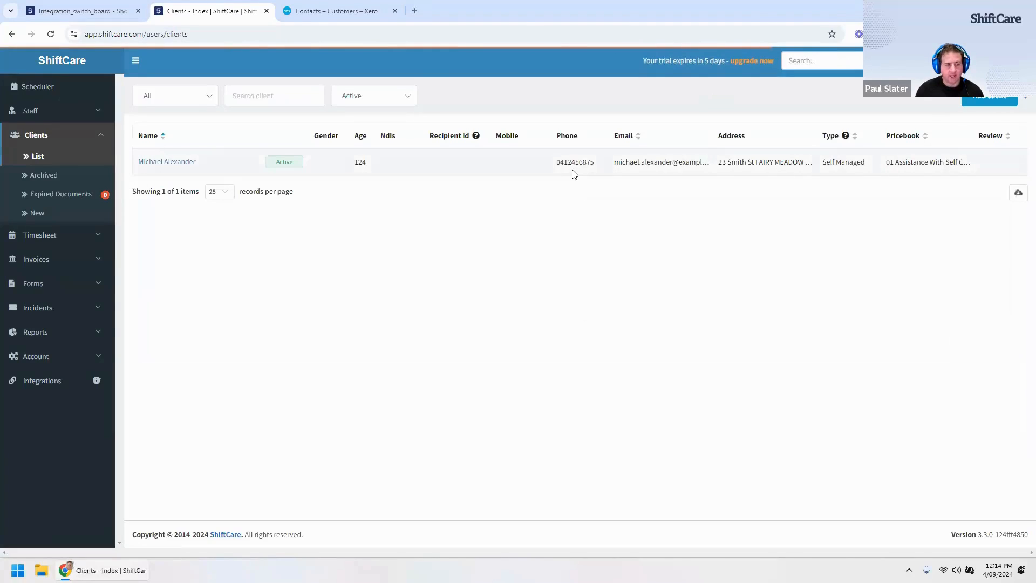
double_click(359, 162)
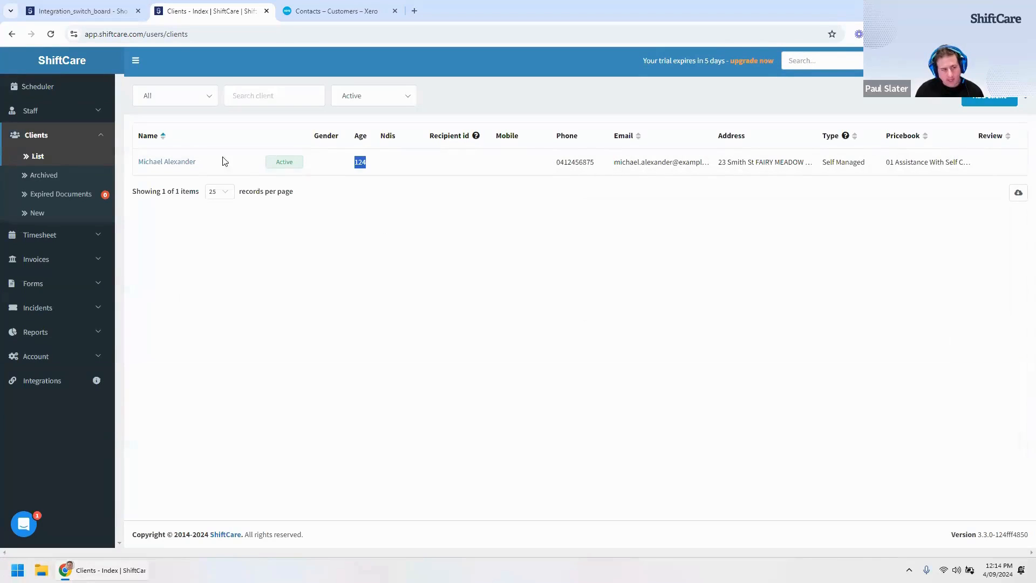
click(182, 164)
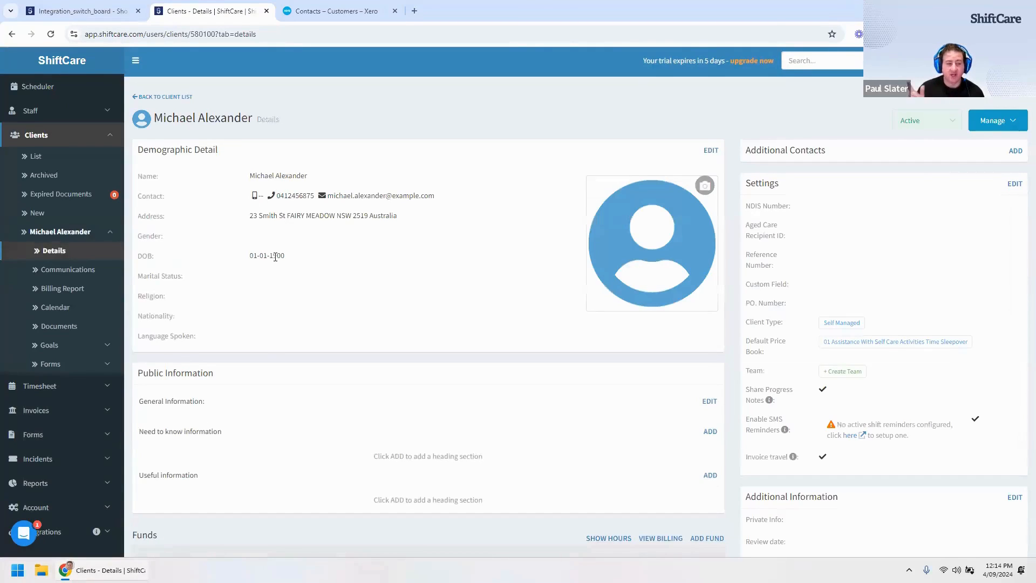
Step: Compare the client with the Xero customer, noting the default 01-01-1900 birth date
click(321, 11)
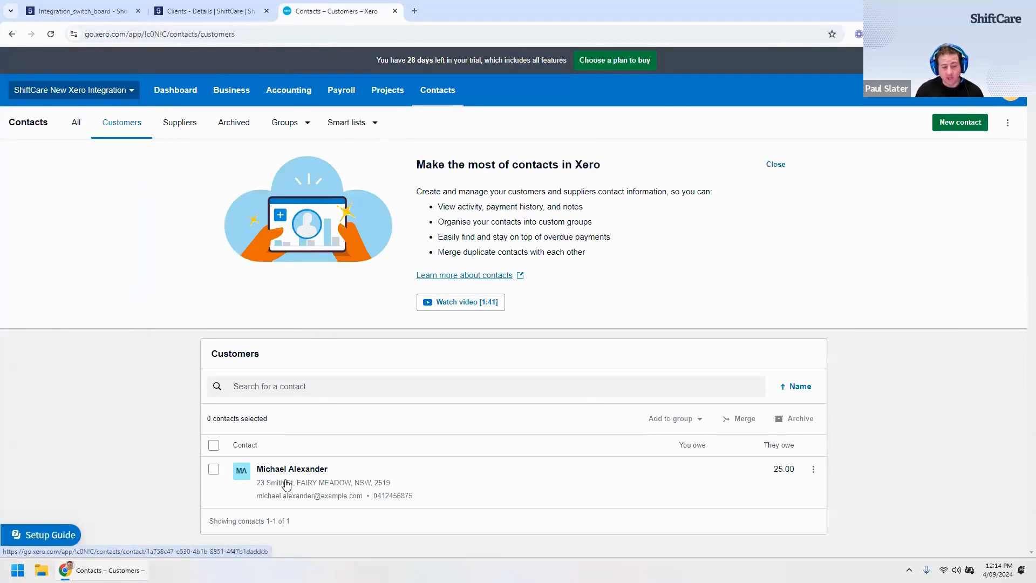
click(235, 4)
drag(250, 255, 313, 254)
click(300, 262)
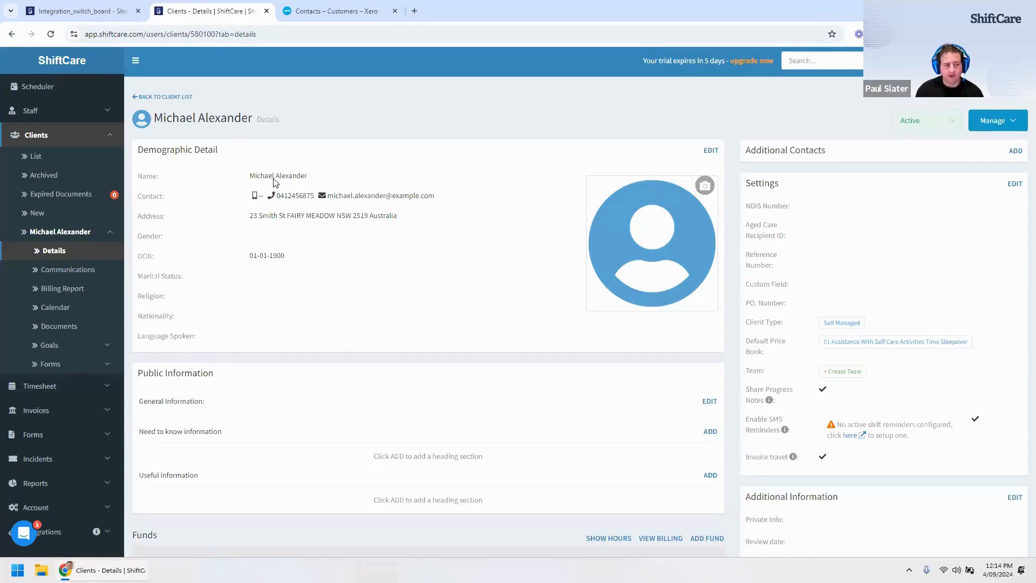
drag(249, 262, 311, 261)
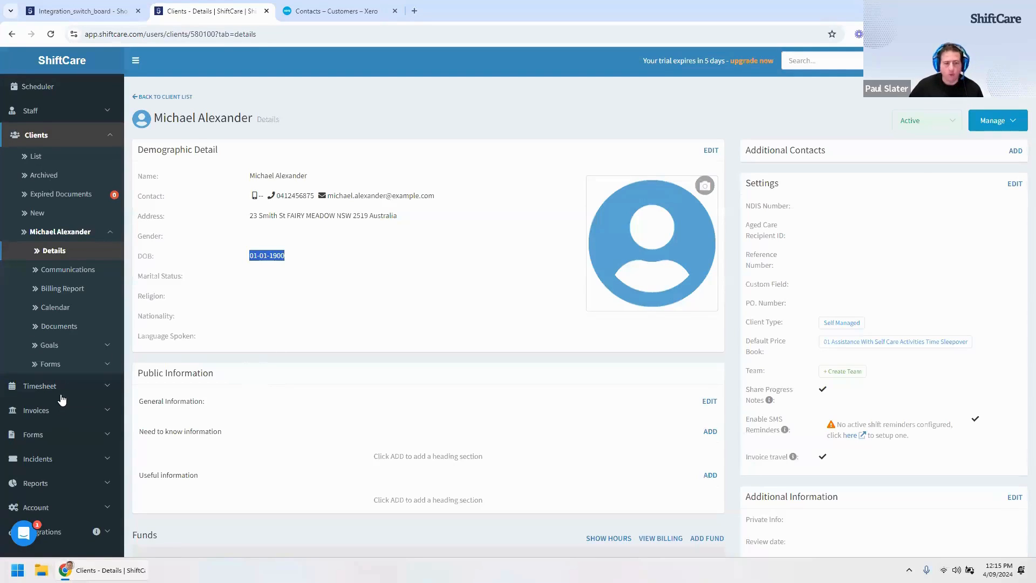
Step: Open the ShiftCare scheduler showing the client with 0.00 hours
click(34, 91)
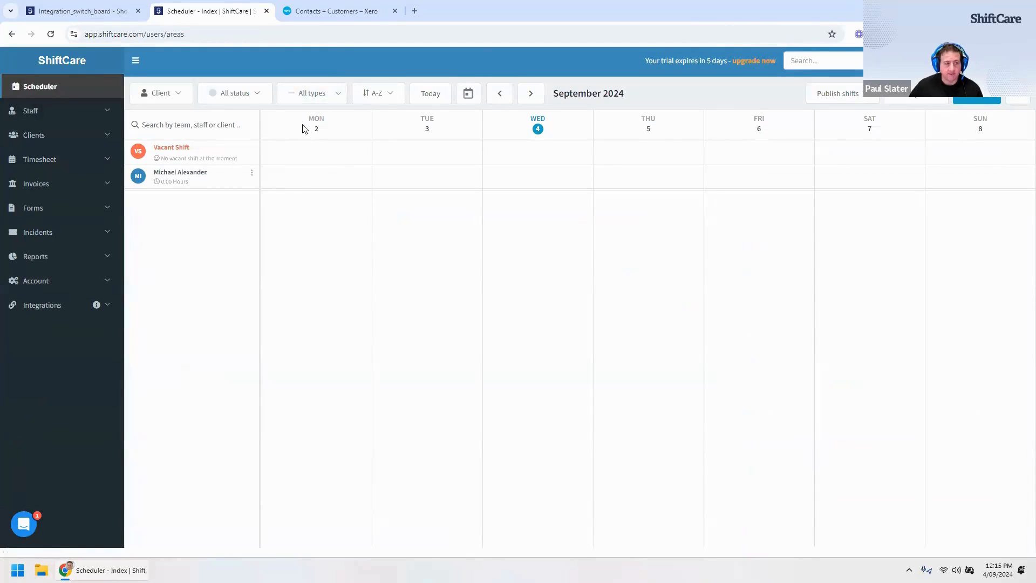
click(305, 10)
click(340, 90)
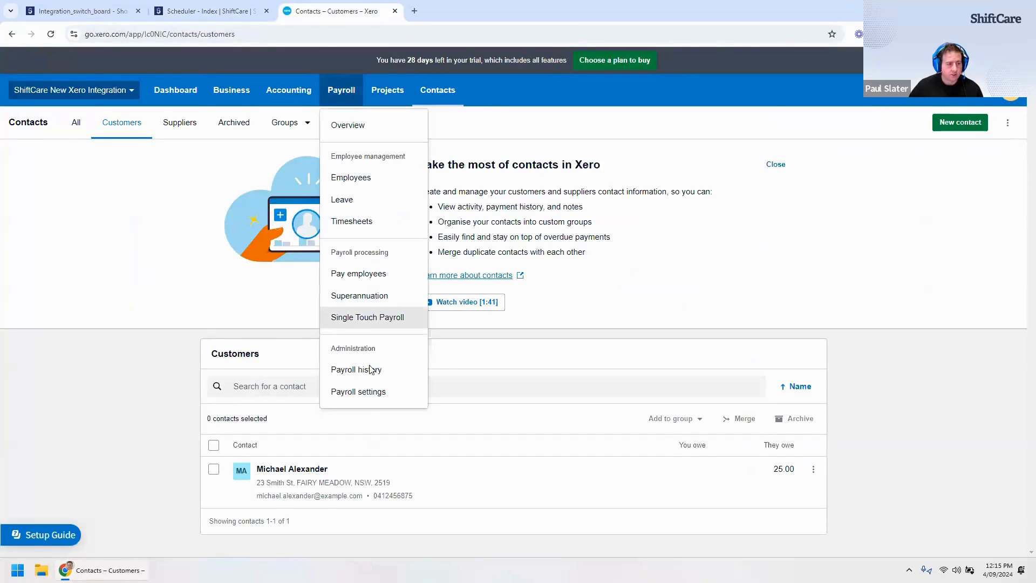
Step: View the Weekly pay frequency in Xero's Payroll settings Frequencies tab
click(374, 395)
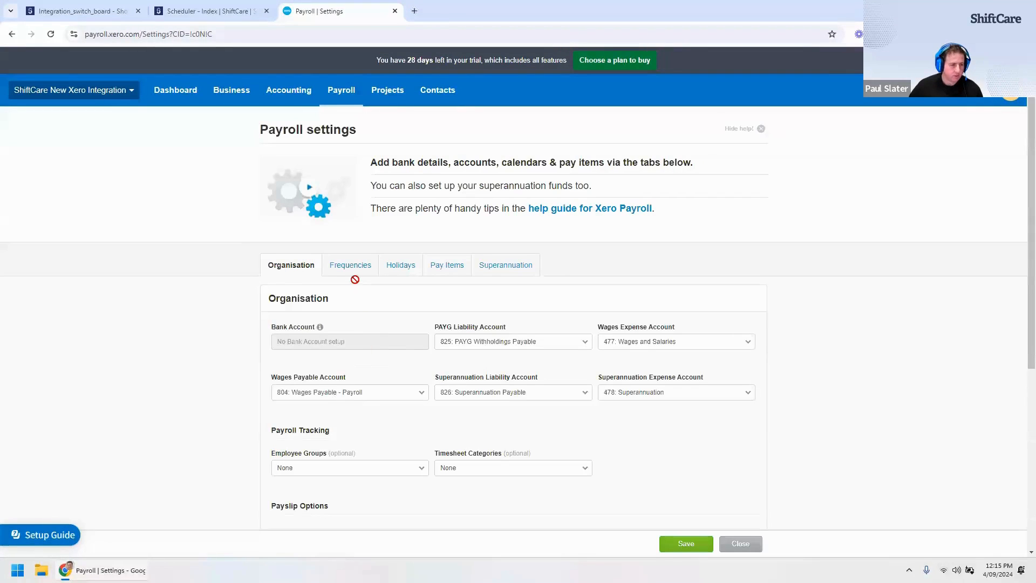
click(346, 268)
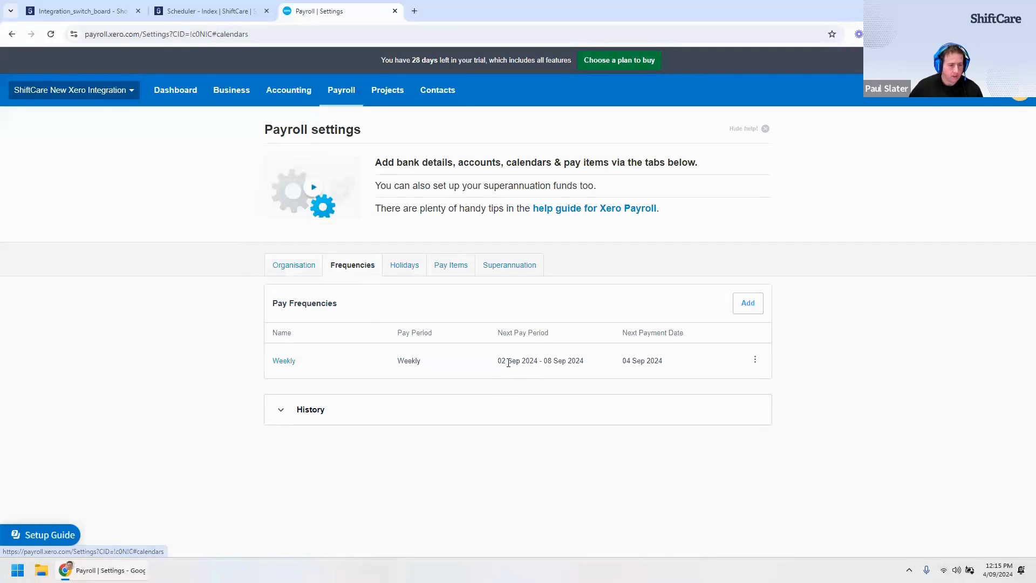
click(162, 6)
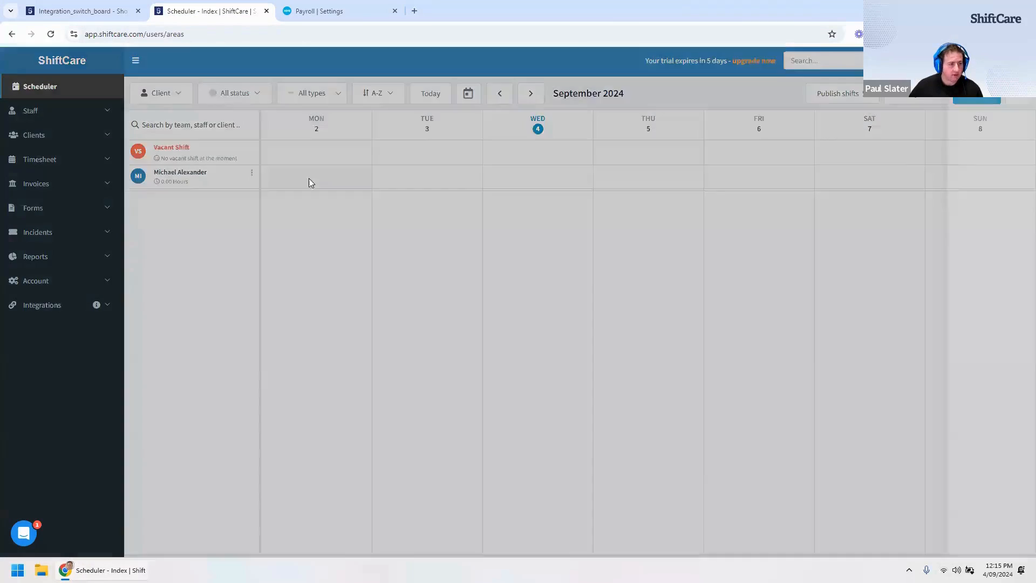
Step: Add a Monday 2 September client shift, Standard price book, 9:00 AM–5:00 PM
click(310, 182)
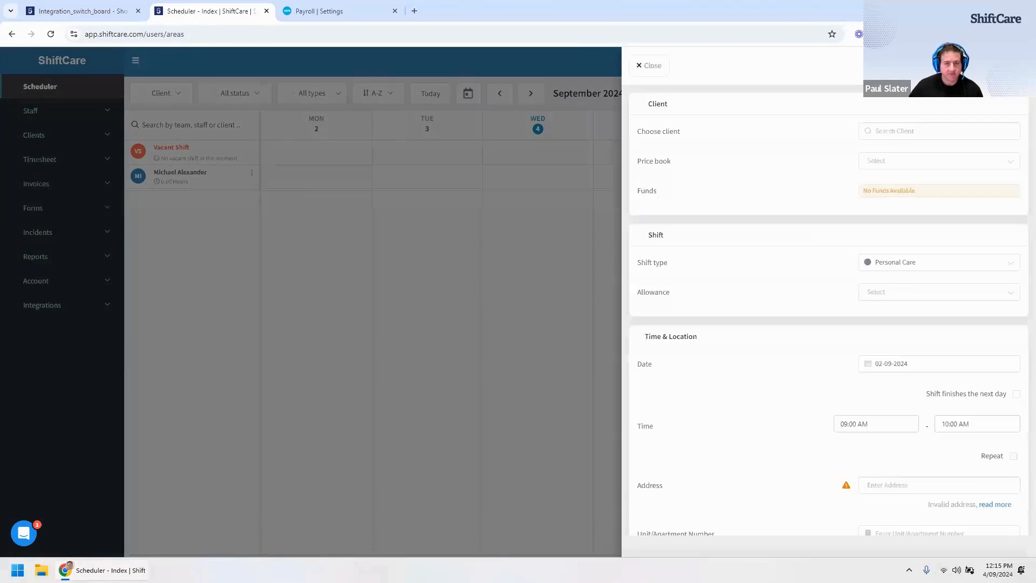
click(905, 161)
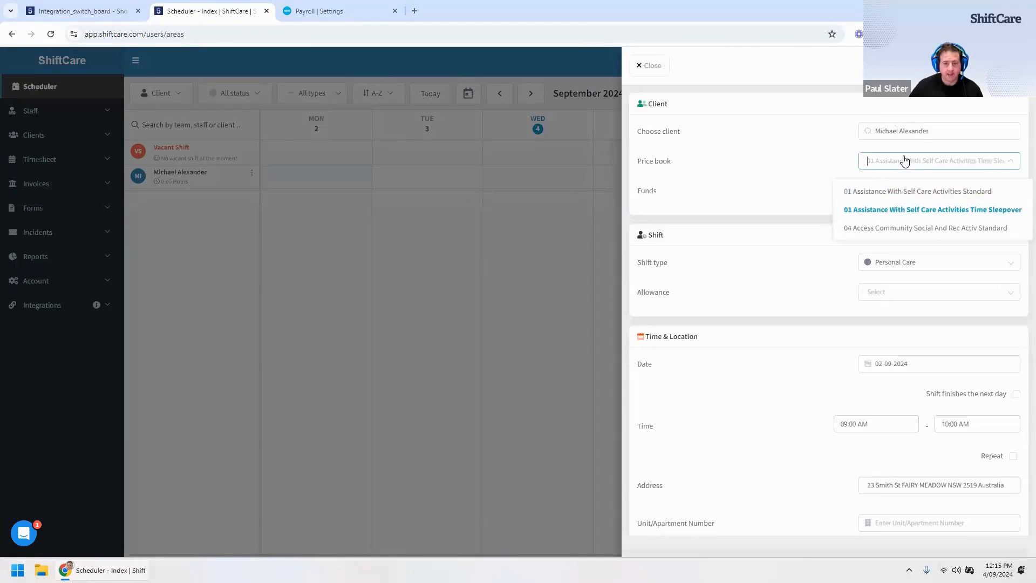
click(890, 192)
click(876, 425)
click(945, 427)
scroll(949, 324, up, 5)
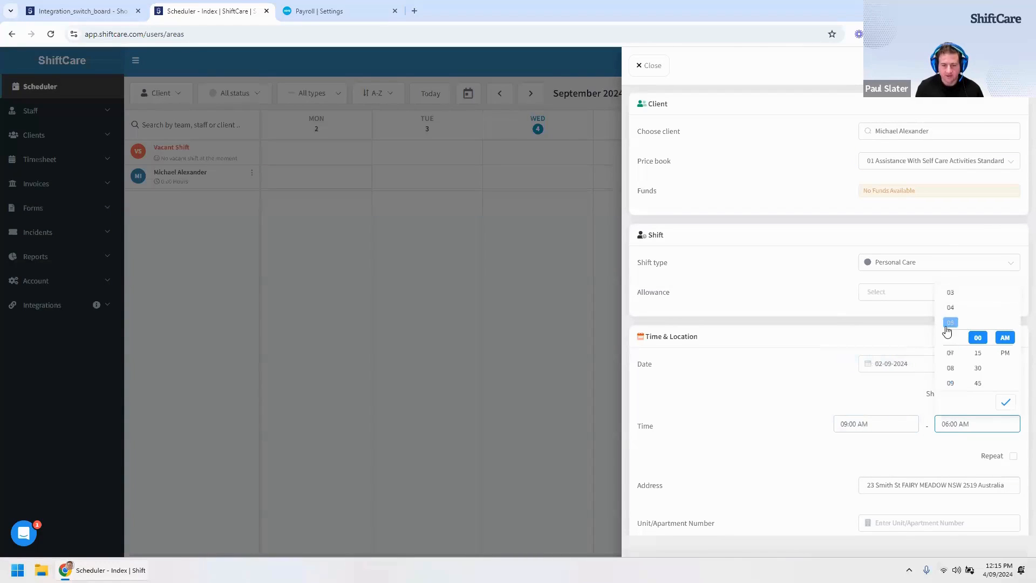
click(1005, 352)
click(1005, 402)
Step: Make the shift repeat daily until 08-09-2024 and save it
click(1013, 456)
click(895, 483)
click(877, 412)
scroll(863, 351, down, 4)
click(897, 323)
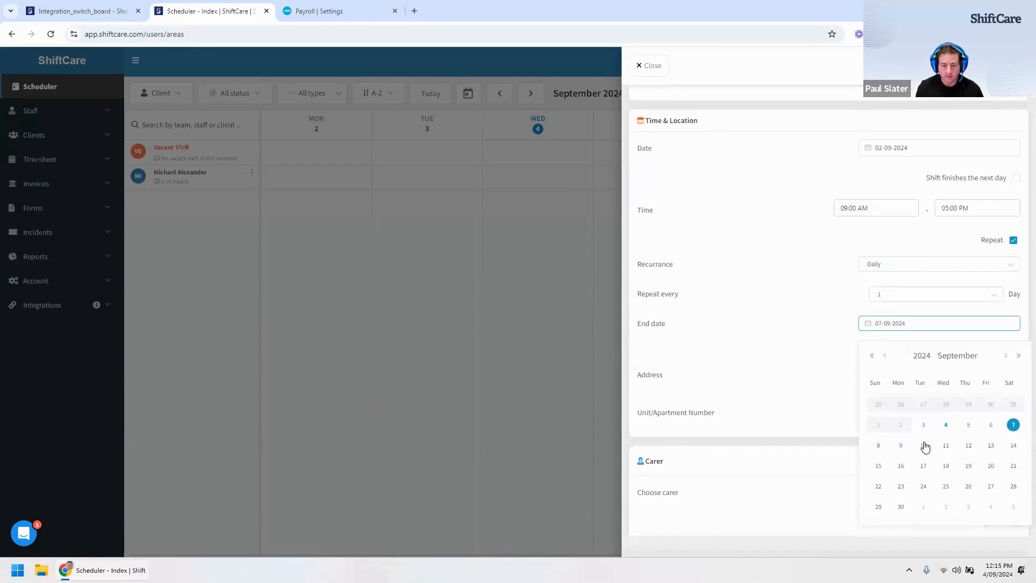
click(873, 445)
scroll(887, 250, up, 4)
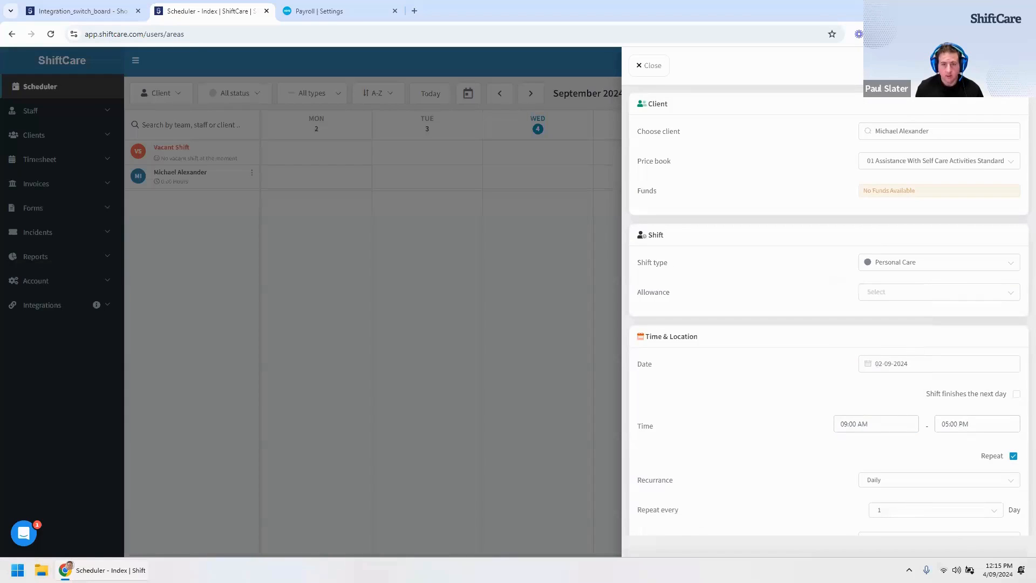
click(335, 260)
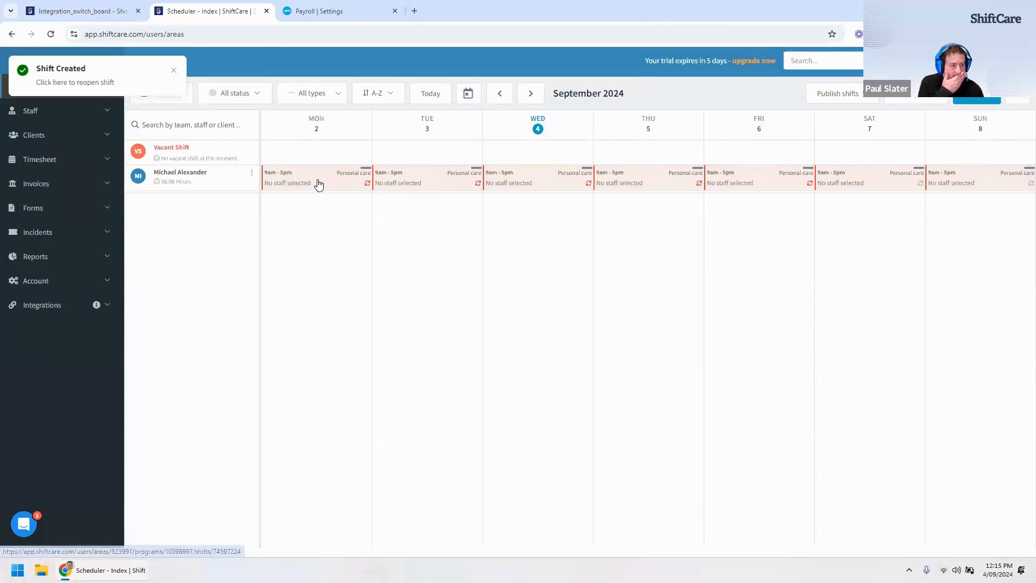
Step: Assign the first listed carer to the Monday shift and all future shifts
click(320, 179)
click(1004, 79)
scroll(768, 408, down, 5)
click(908, 330)
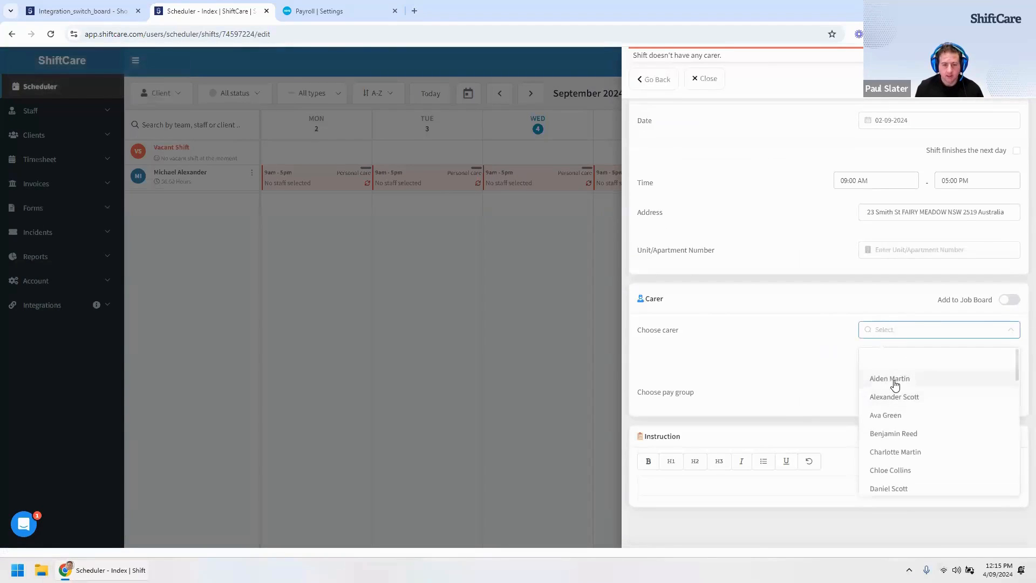
click(890, 378)
scroll(991, 138, up, 5)
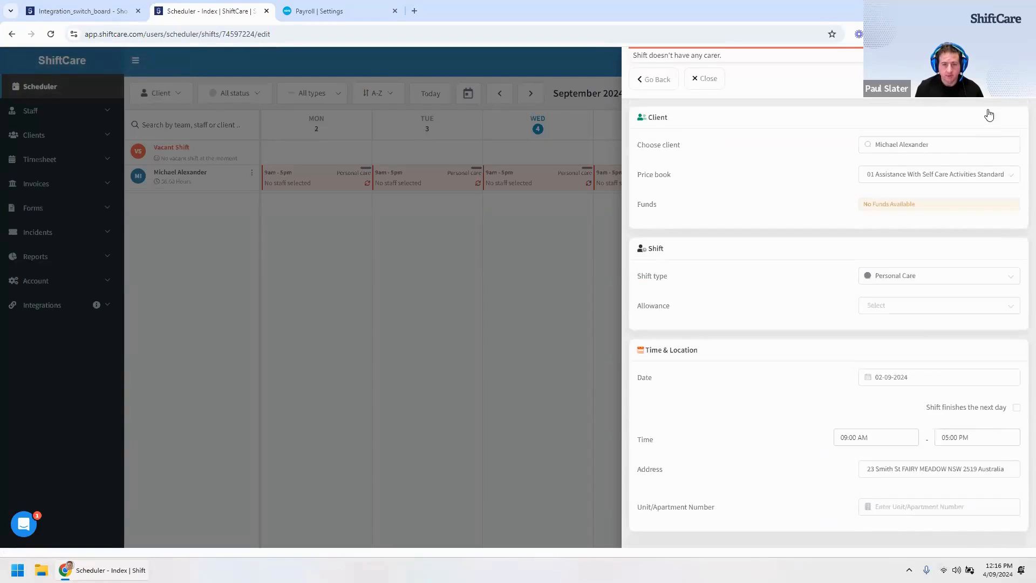
click(1003, 79)
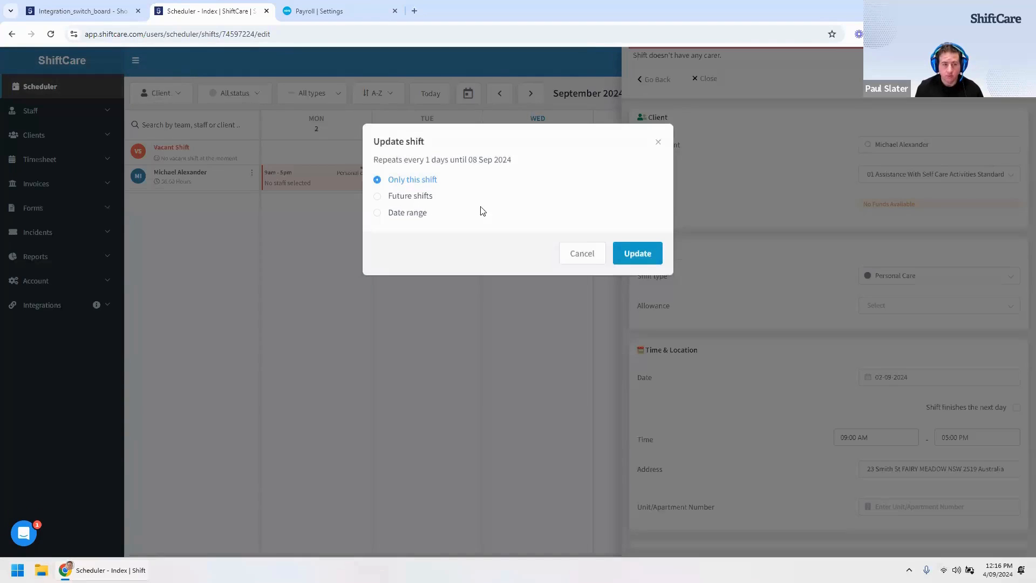
click(423, 199)
click(638, 294)
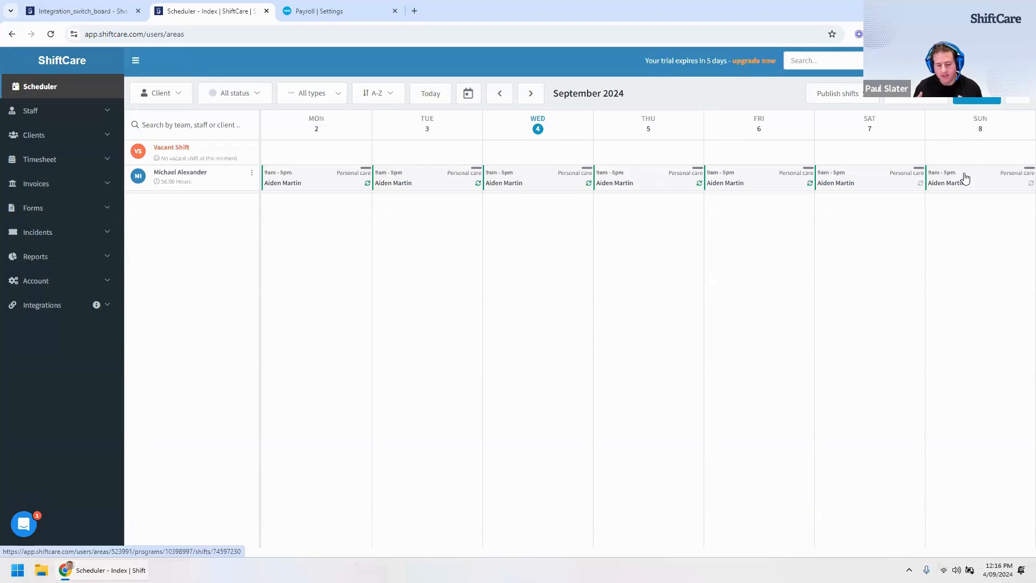
Step: Open the carer's 02–08 Sep 2024 timesheet from the Timesheet list
click(54, 161)
click(38, 180)
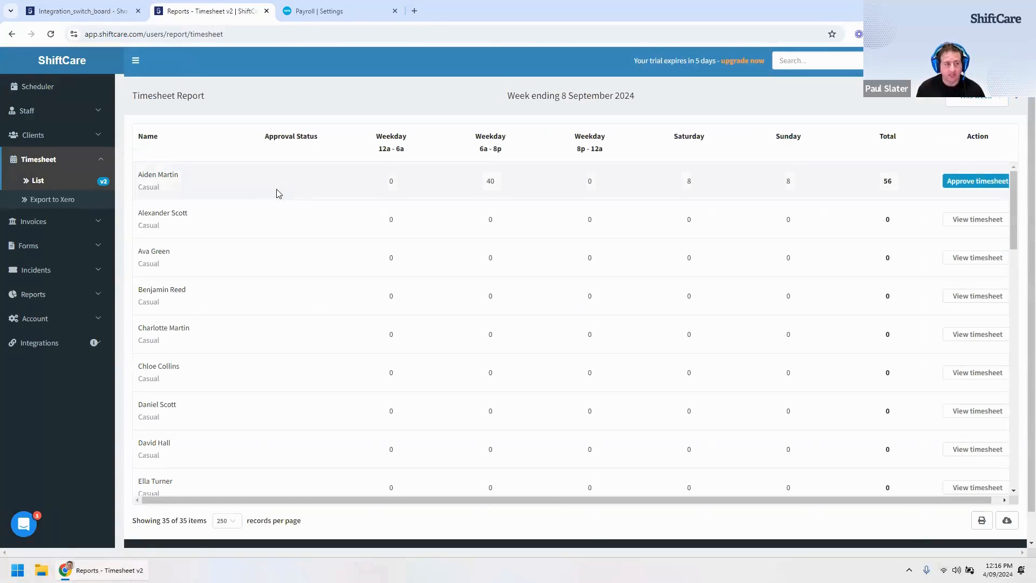
click(973, 188)
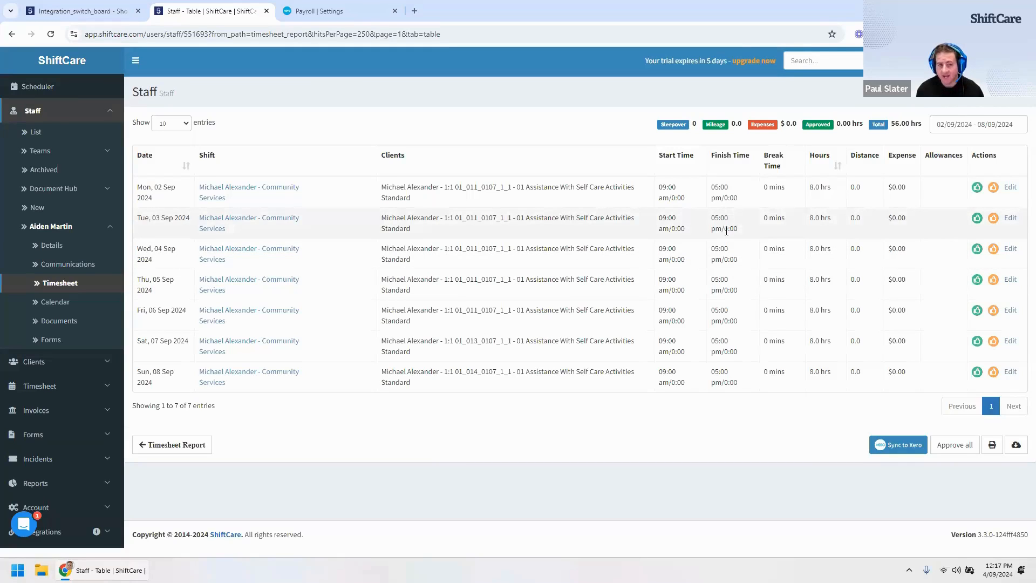
Step: Approve the Mon 02 and Tue 03 Sep shifts and return to the Timesheet Report
double_click(817, 187)
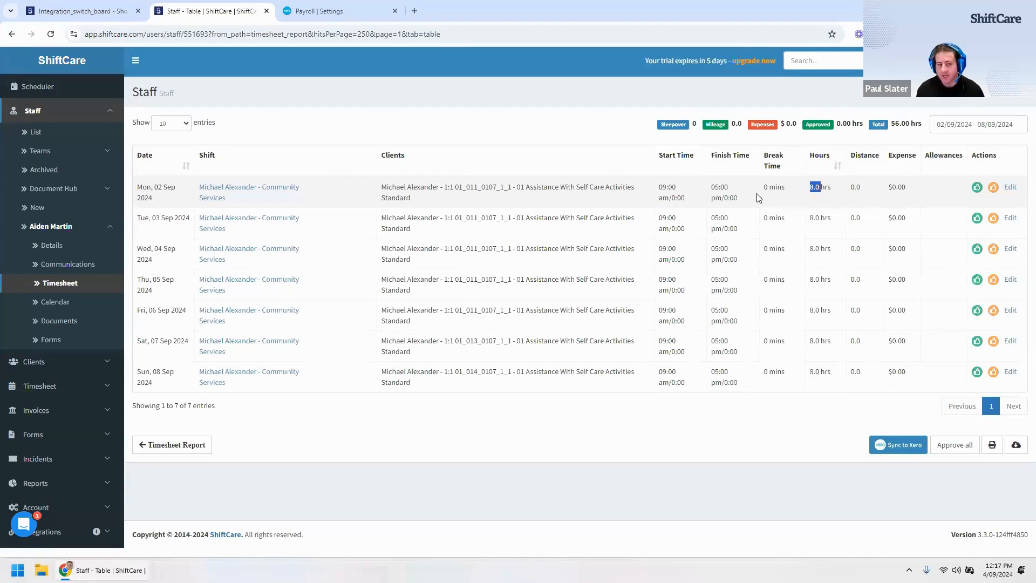
triple_click(663, 188)
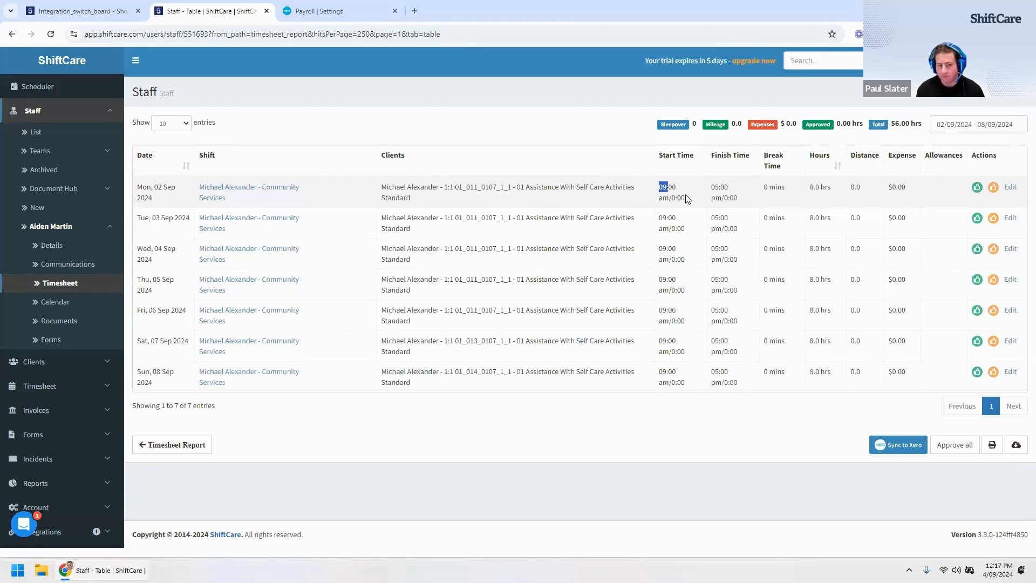
click(812, 203)
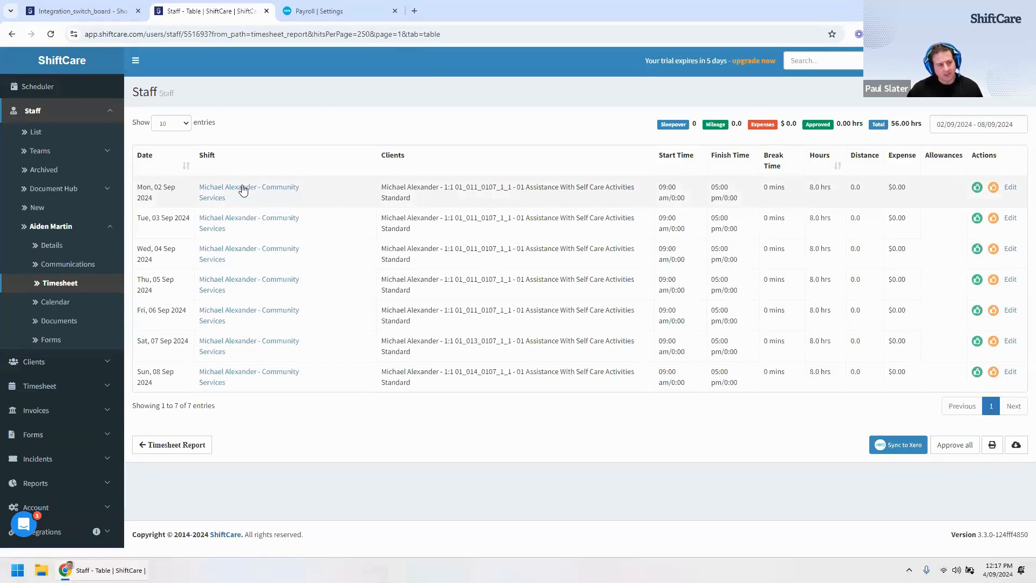
click(993, 189)
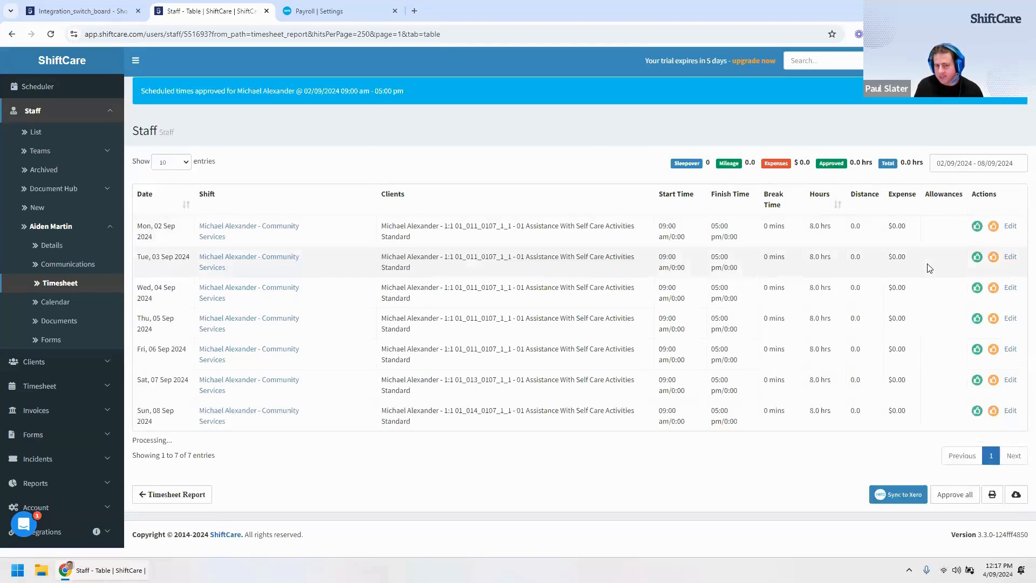
click(976, 260)
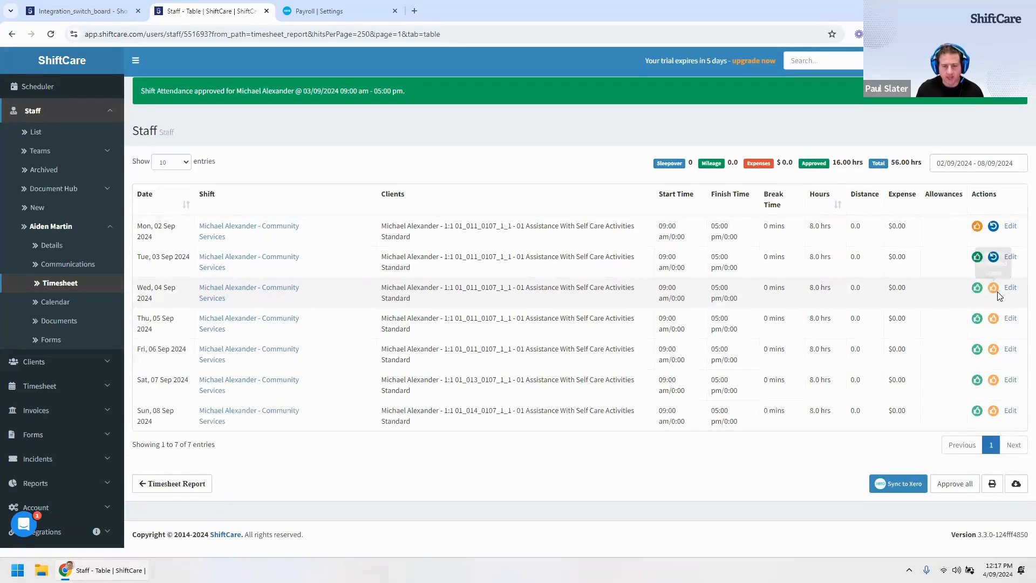
click(179, 483)
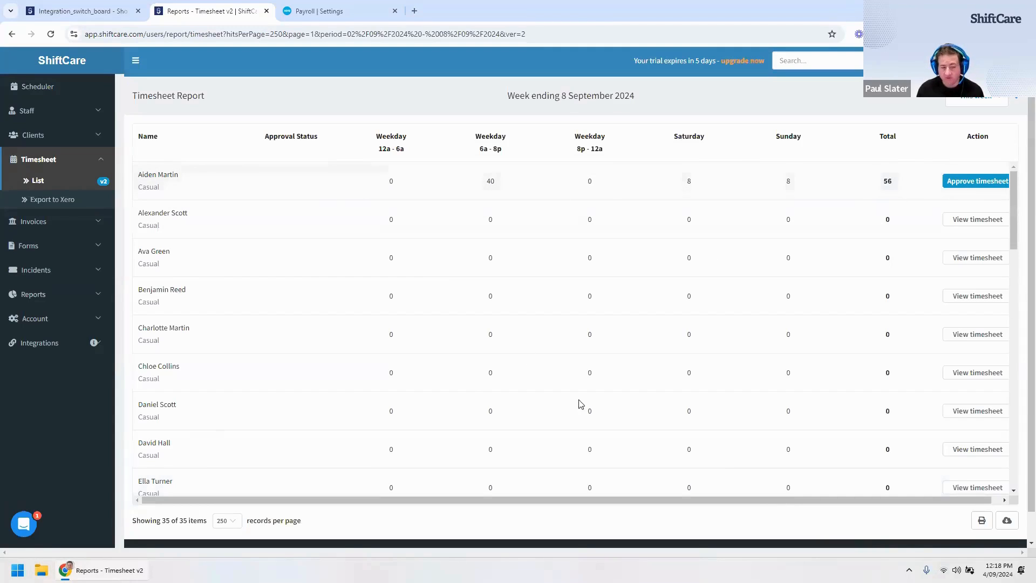
Step: Open Xero Export Timesheets and set the date range 02-09-2024 to 08-09-2024
click(38, 343)
click(39, 326)
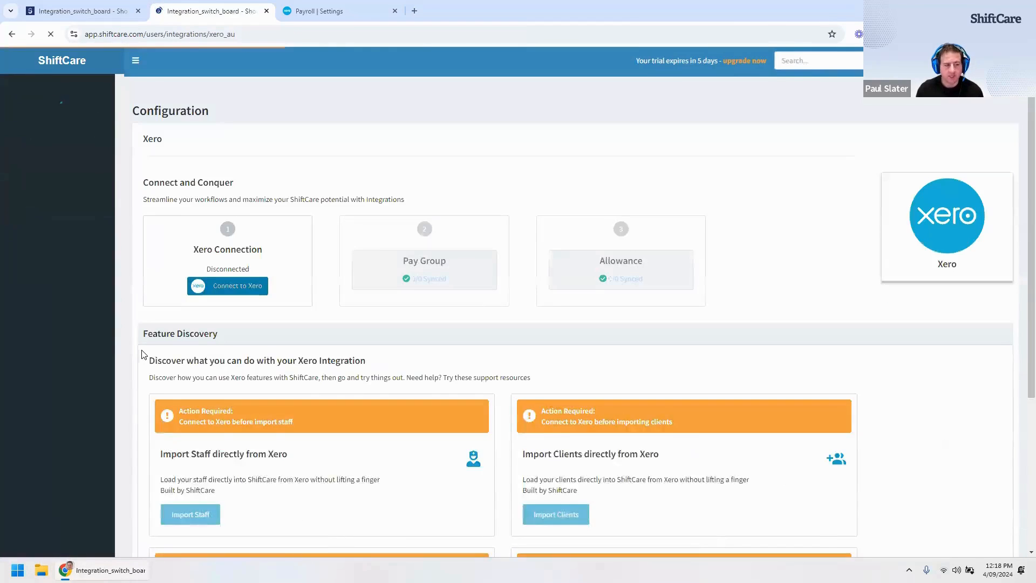
scroll(235, 459, down, 2)
click(206, 455)
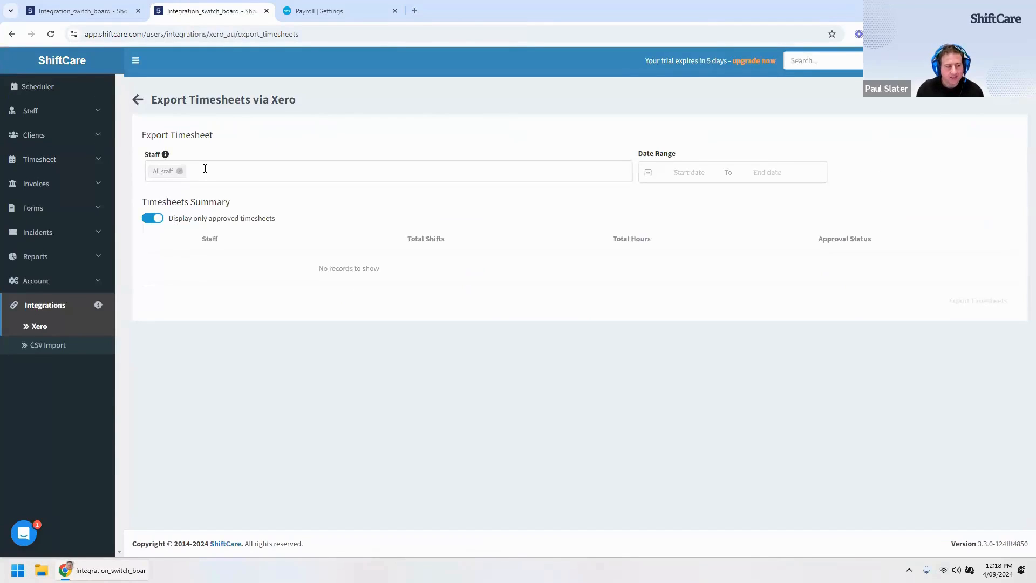
click(680, 171)
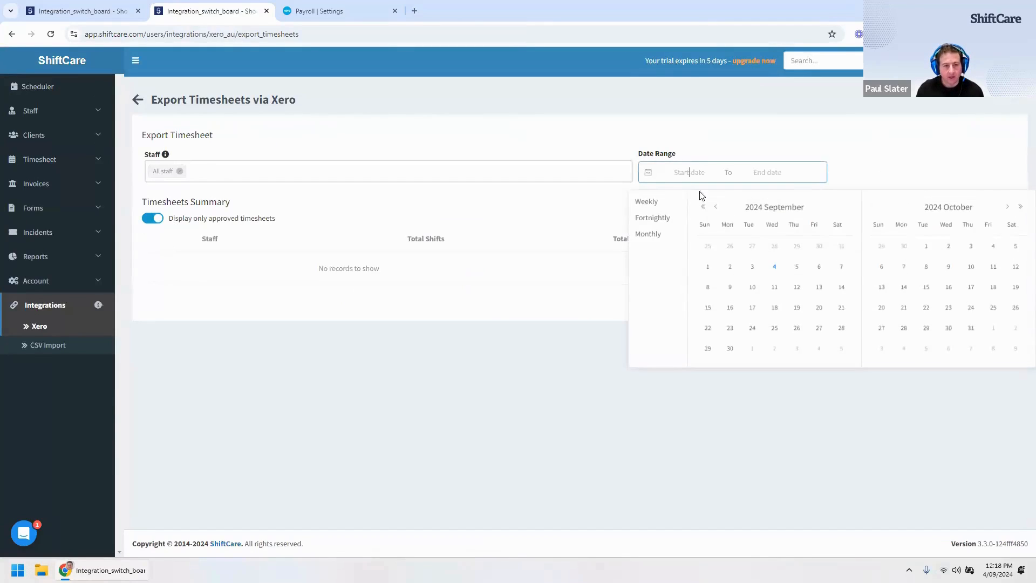
click(729, 267)
click(707, 287)
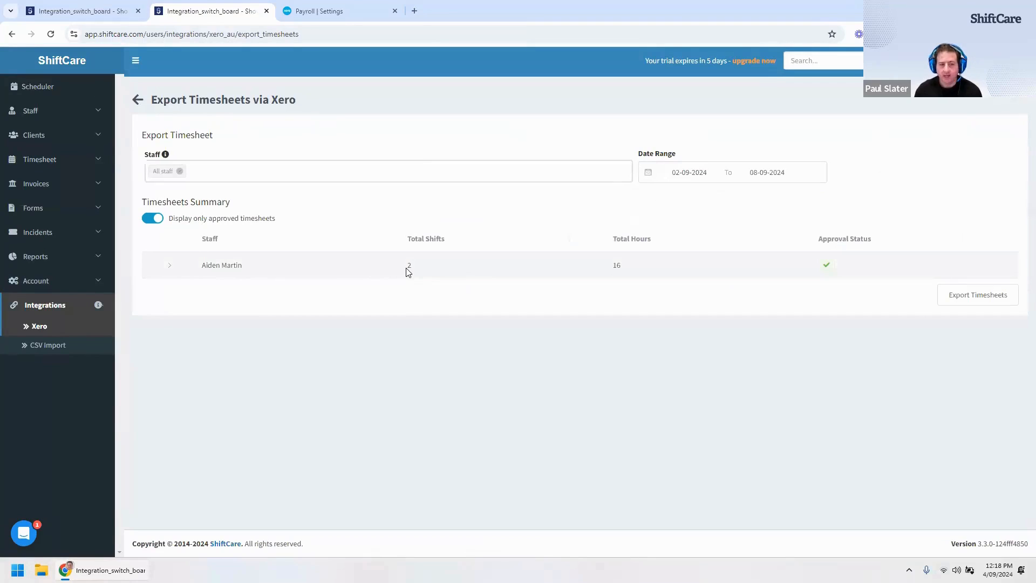
Step: Keep all staff selected and include unapproved timesheets in the export
click(152, 218)
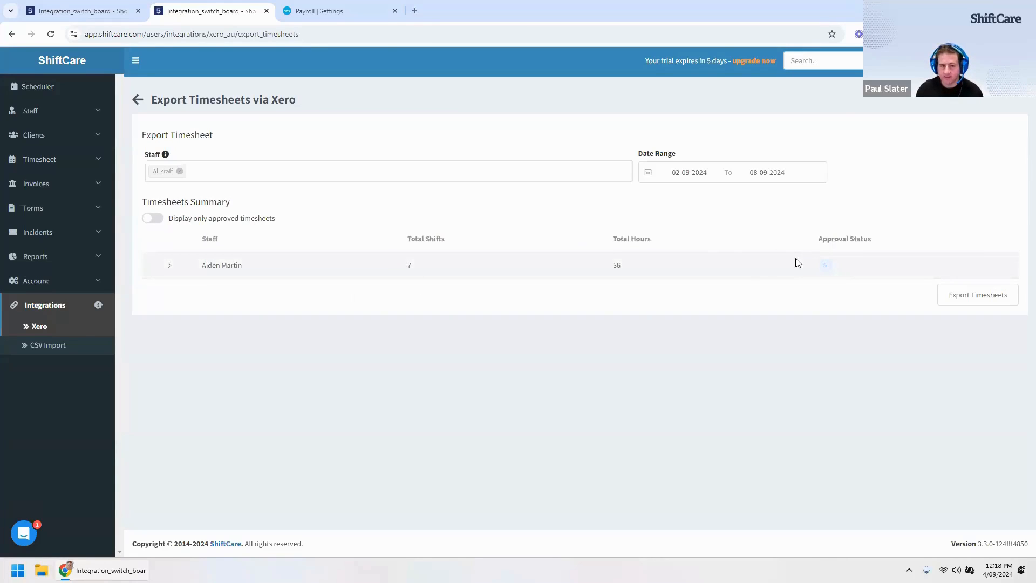
click(196, 173)
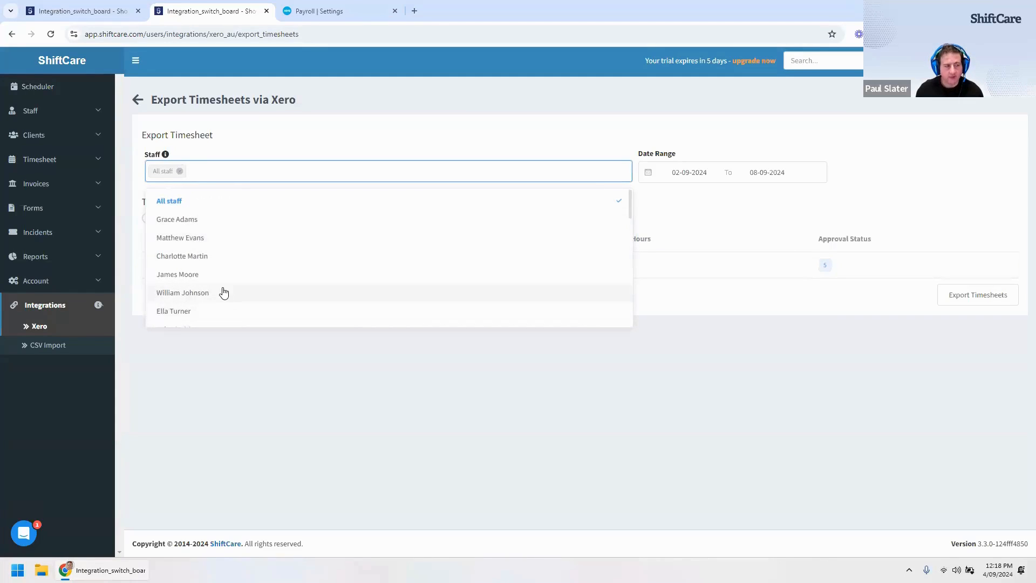
click(185, 255)
click(185, 238)
click(180, 256)
click(180, 238)
click(190, 201)
click(372, 113)
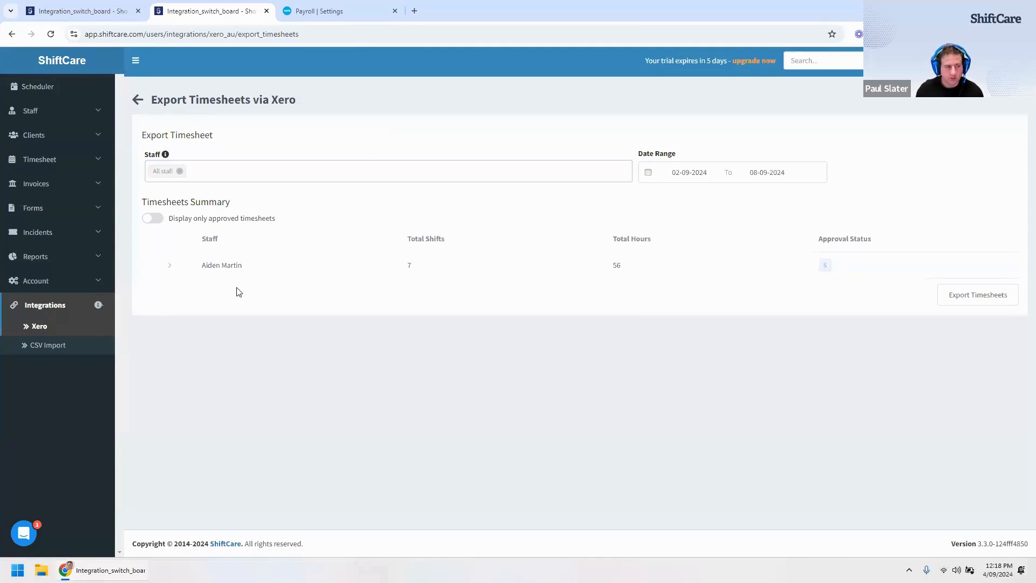
click(149, 219)
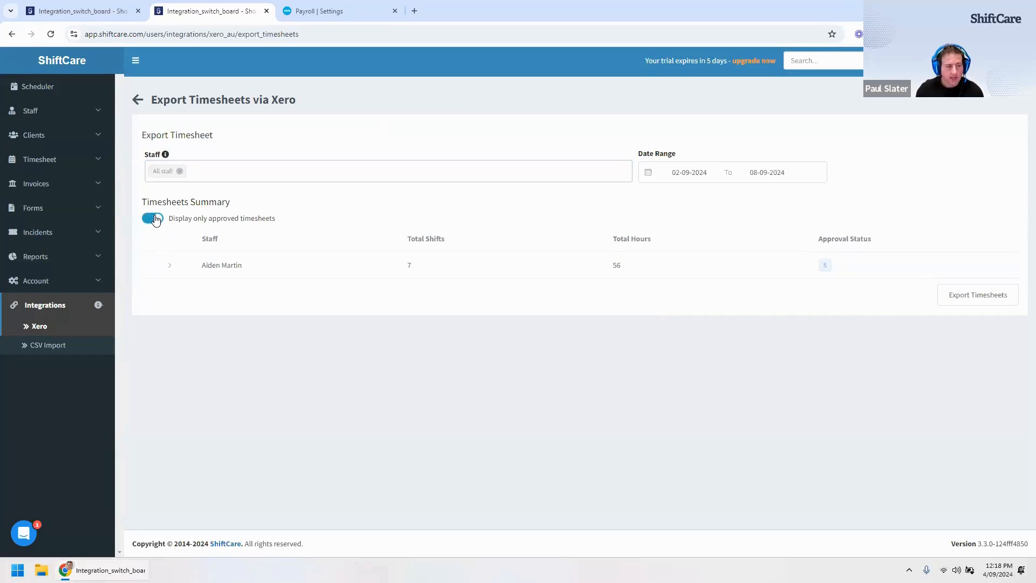
click(150, 219)
Step: Export the timesheets to Xero and refresh to confirm 1 timesheet exported
click(952, 294)
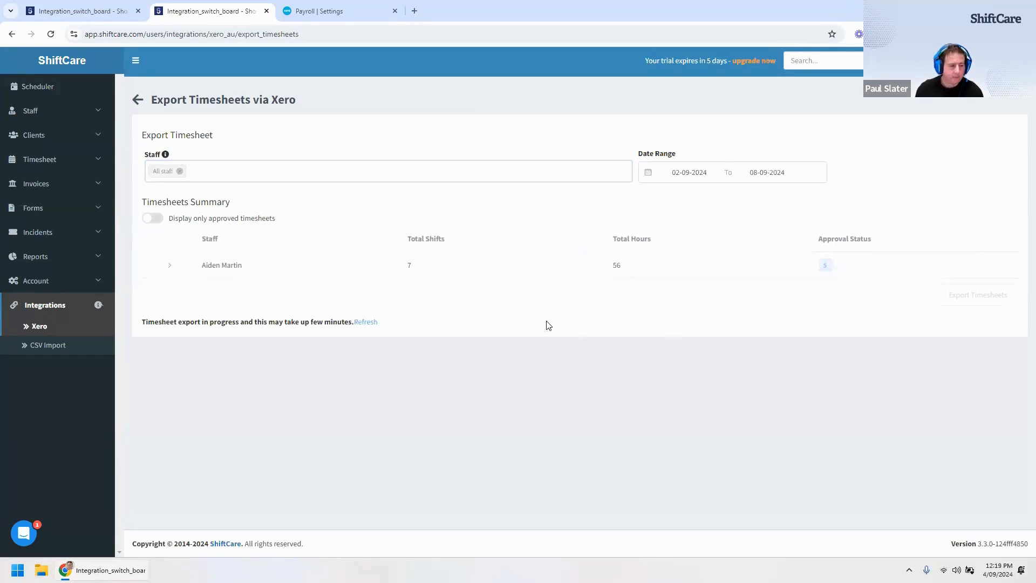
click(366, 322)
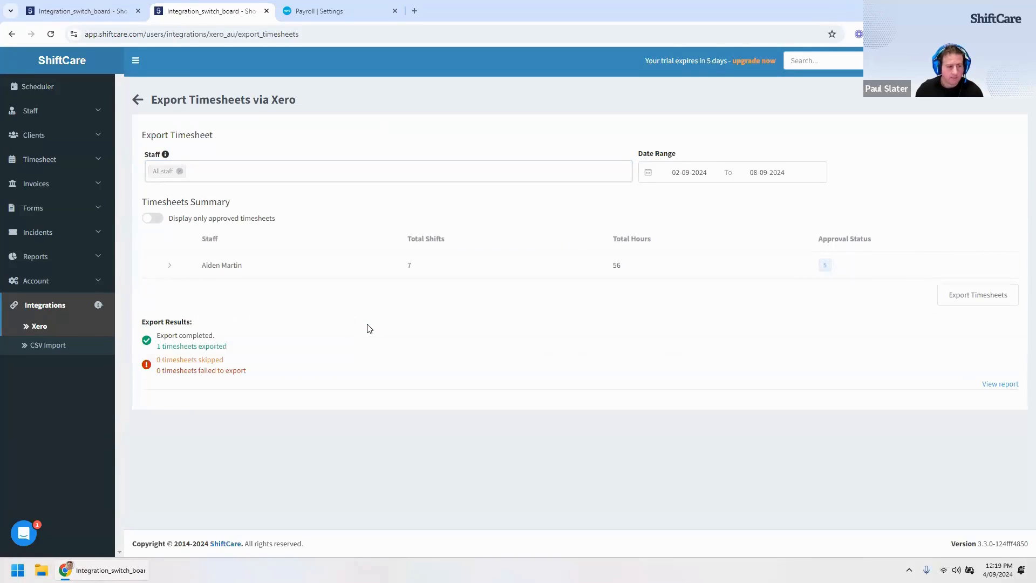
drag(157, 346, 236, 348)
Step: Confirm Xero's draft timesheet for week ending 08 Sep 2024 shows 56.00 hours, then return to ShiftCare
click(334, 11)
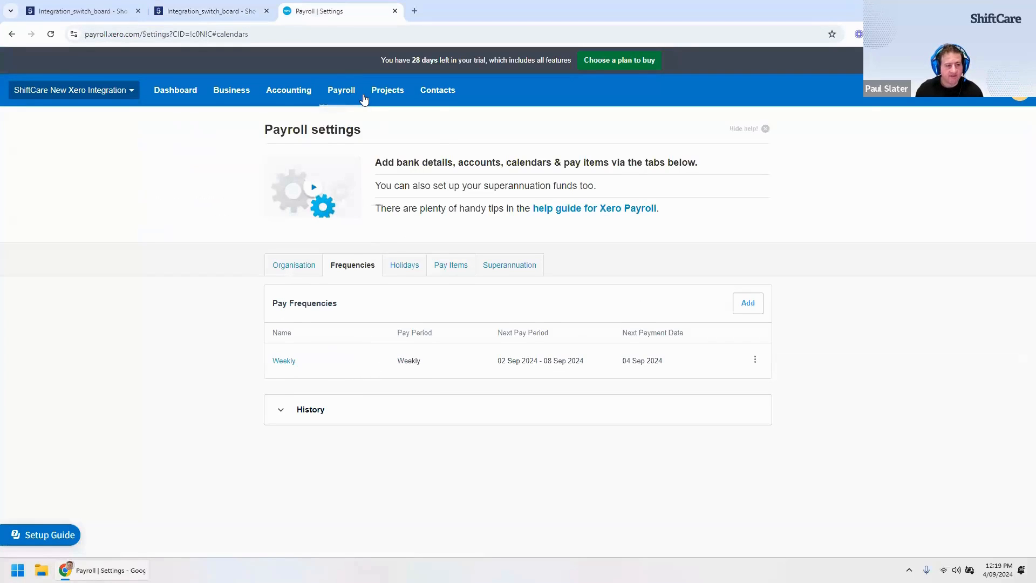
click(342, 93)
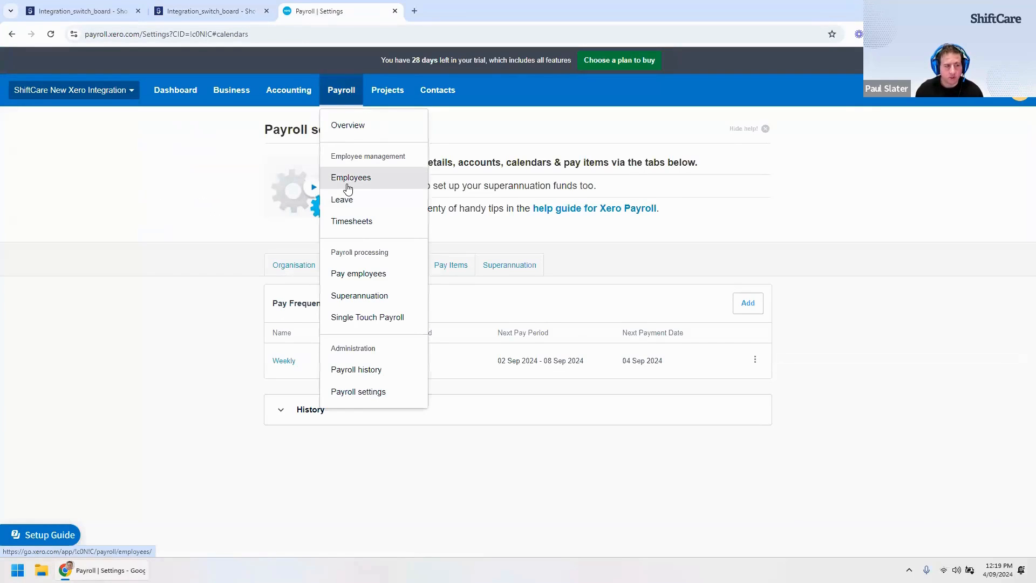
click(351, 221)
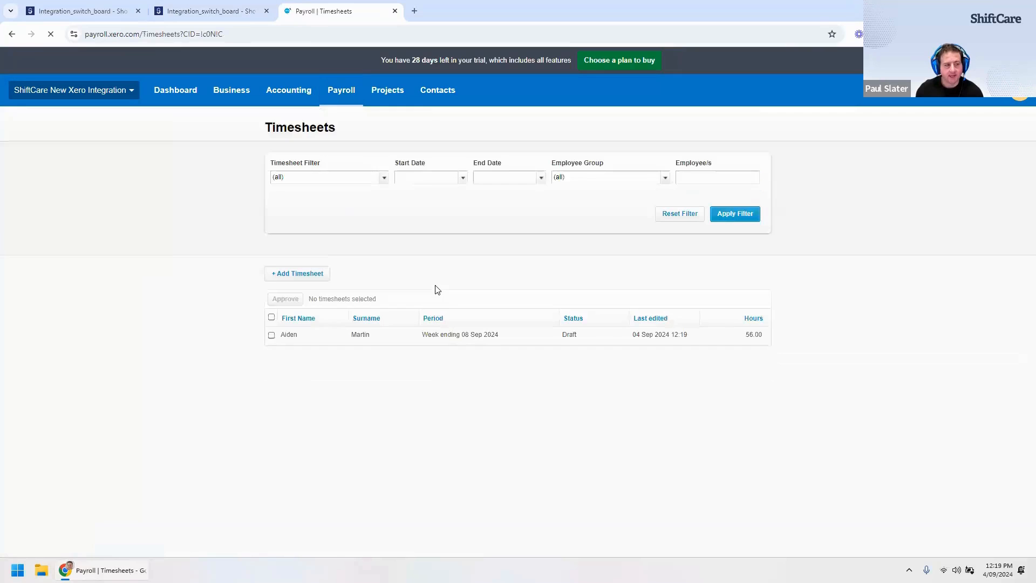
click(472, 336)
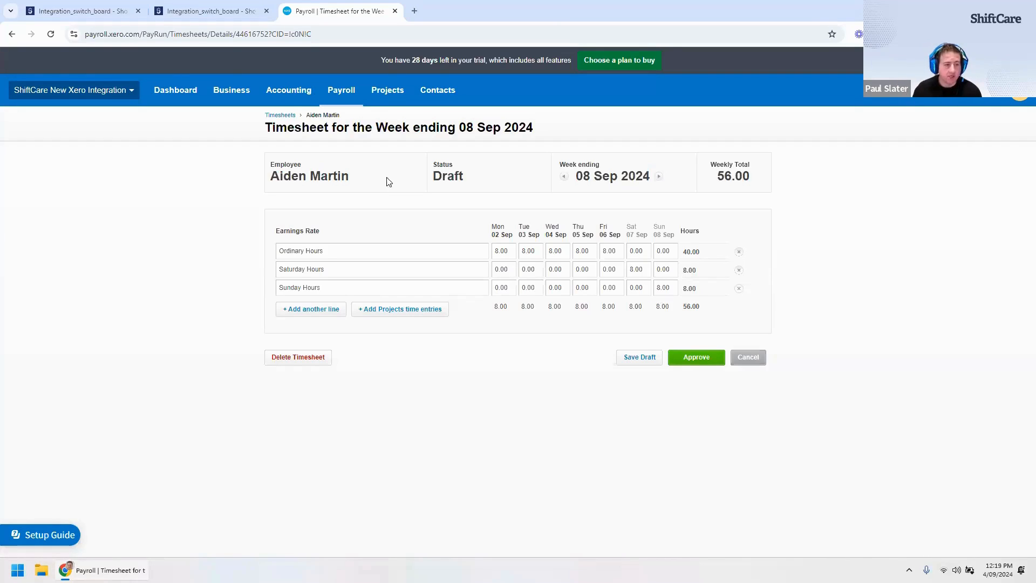
click(207, 7)
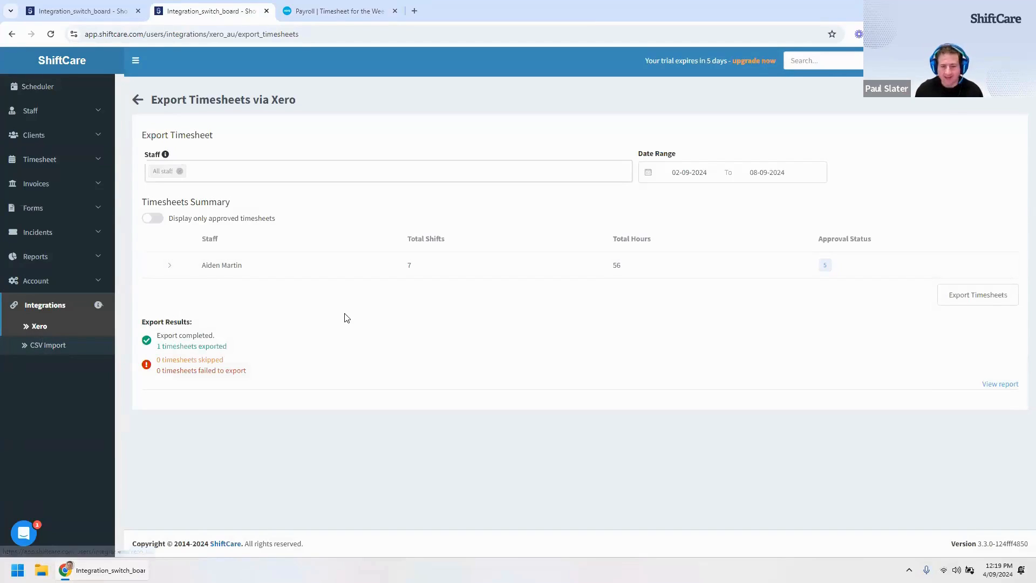
Step: Generate the client's invoice for shifts dated 02–08 Sep 2024
click(42, 185)
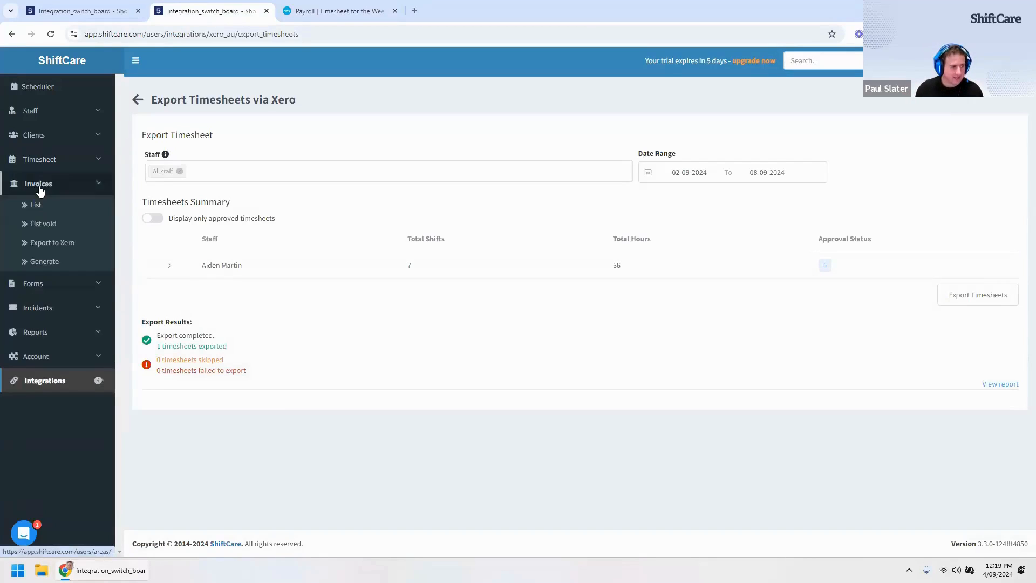
click(47, 261)
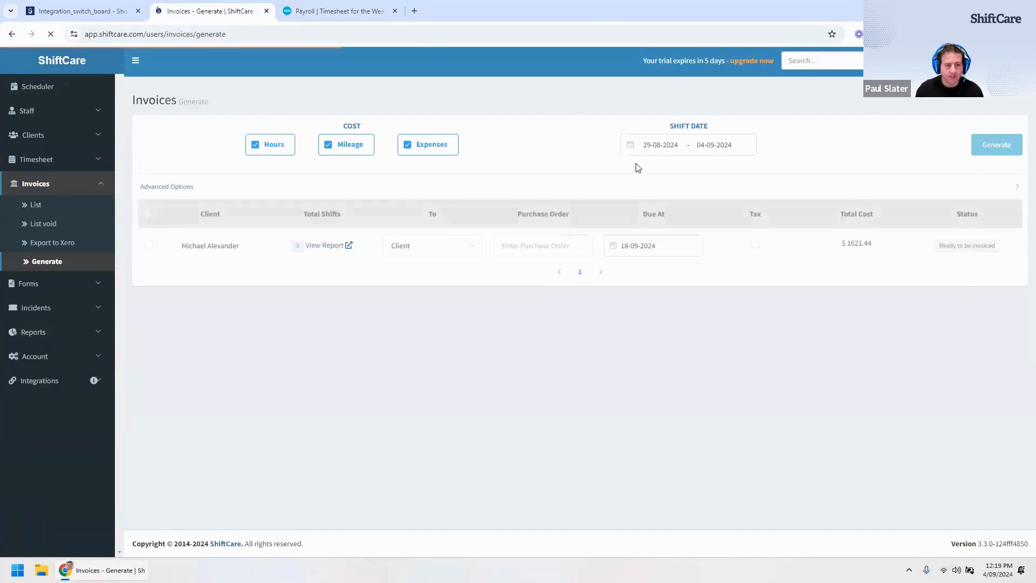
click(654, 145)
click(836, 239)
click(814, 260)
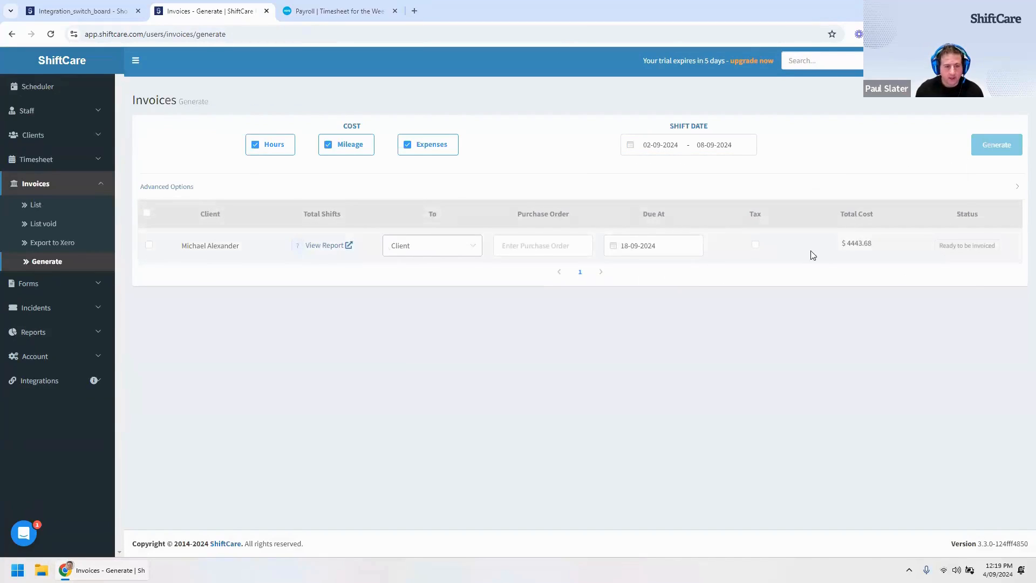
click(149, 245)
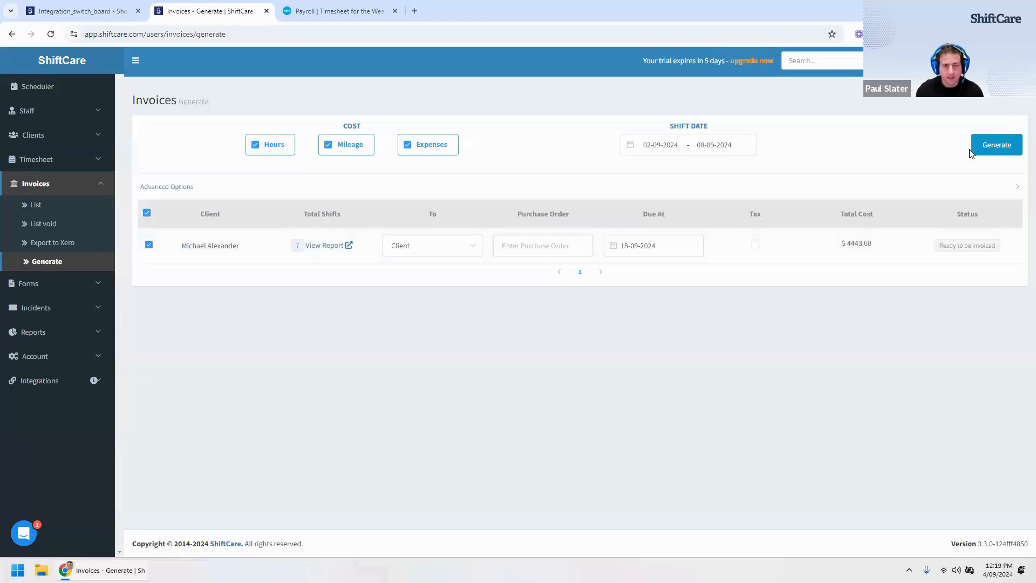
click(988, 150)
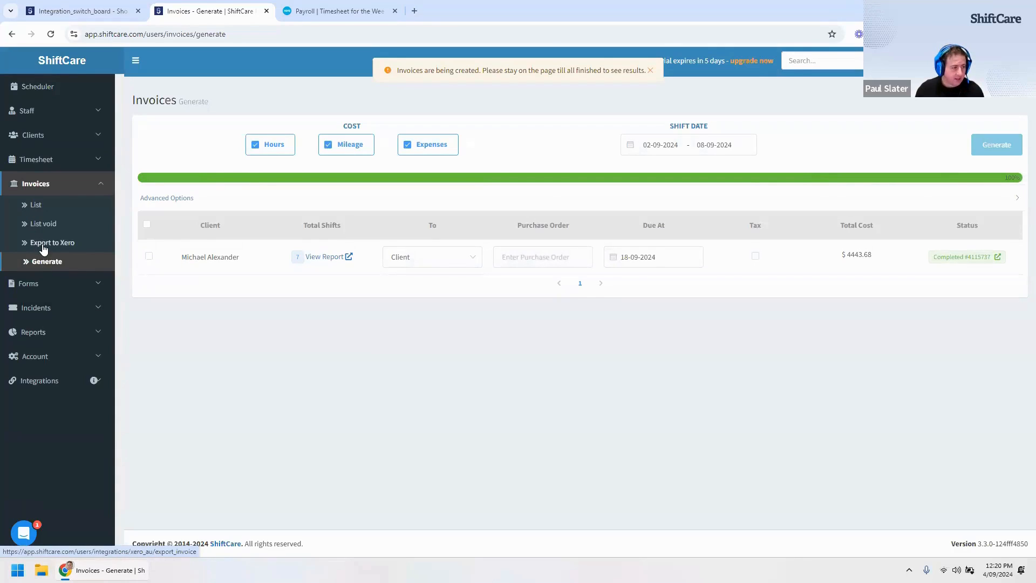
Step: Void the new $4,443.68 invoice from the invoice list, then open the clients list
click(35, 205)
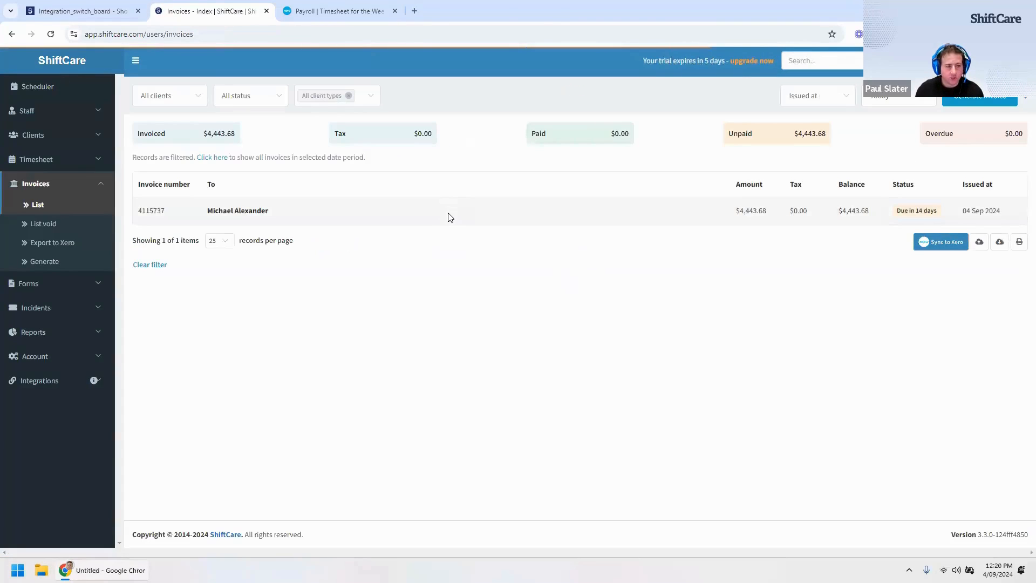
click(451, 216)
scroll(843, 378, down, 4)
click(991, 306)
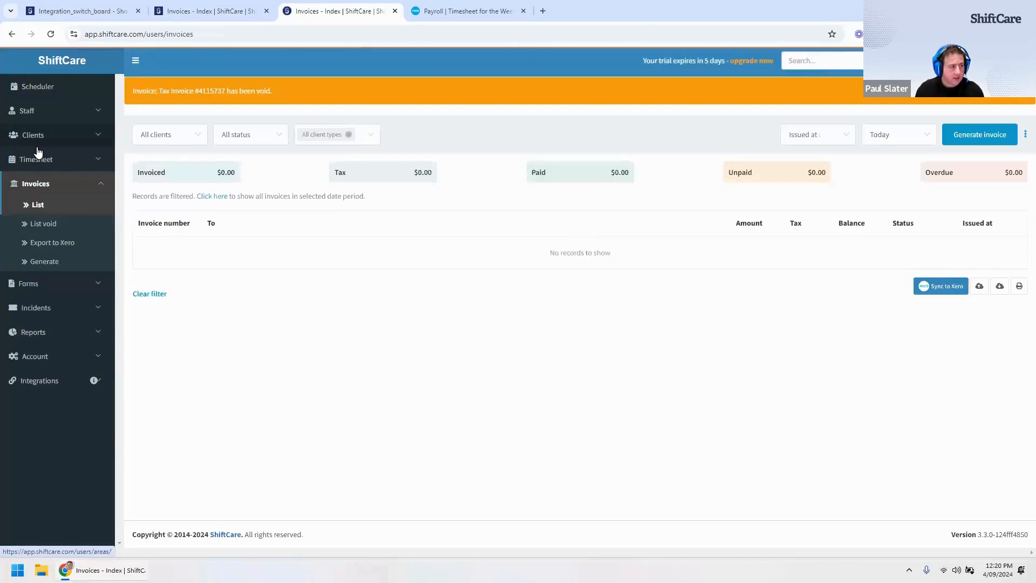
click(37, 146)
click(35, 156)
Step: Start a new additional contact for the client with salutation Mr and the name Billing Contact
click(159, 162)
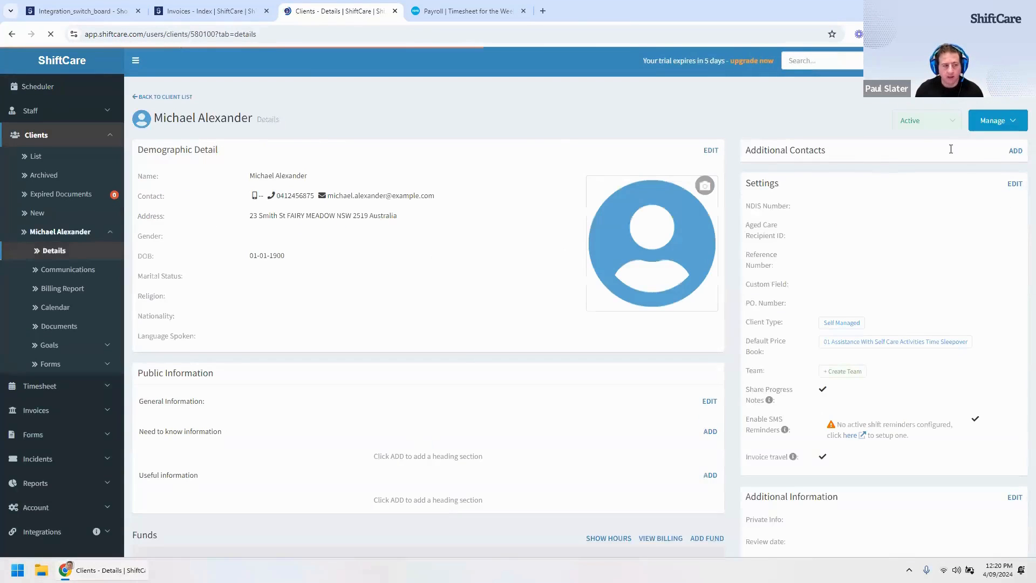
click(1015, 151)
text(Bill)
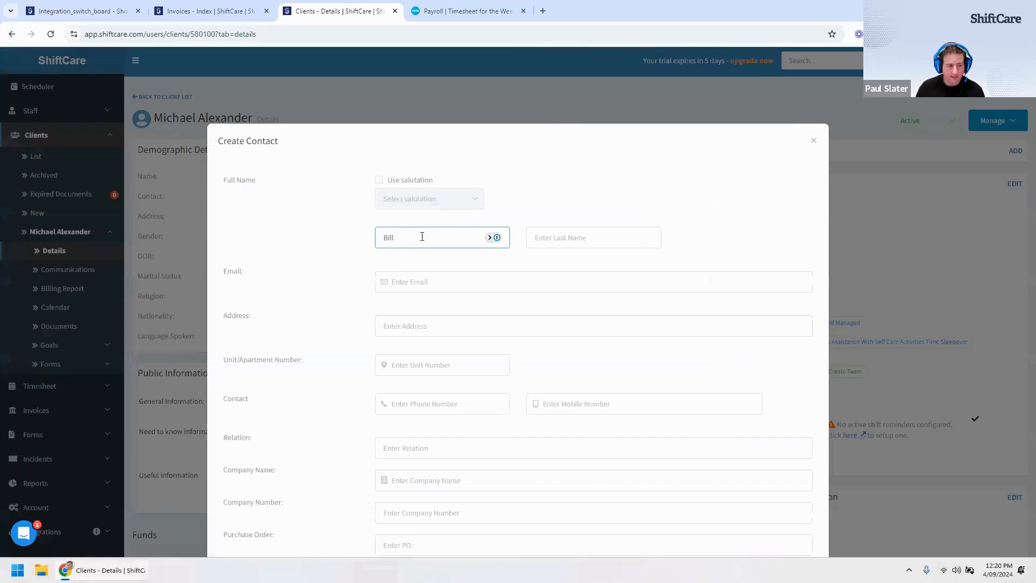
key(BackSpace)
key(BackSpace)
click(388, 181)
click(410, 234)
text(Billing)
key(Tab)
text(Co)
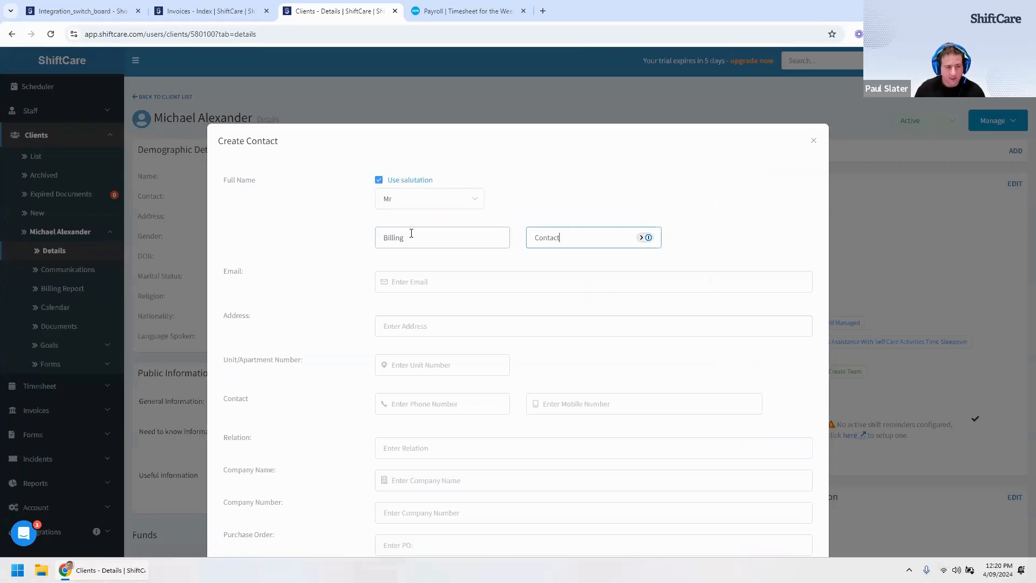
Step: Give the contact a billing e-mail address, tag it as Billing Contact, and save
click(434, 279)
text(billi)
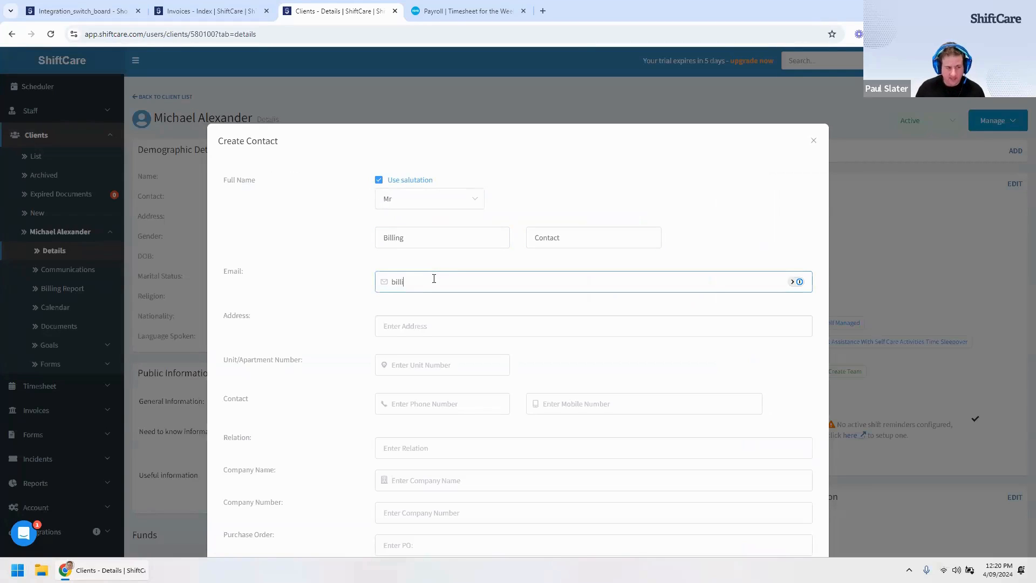
text(ngemail@email.com)
scroll(345, 373, down, 4)
click(382, 455)
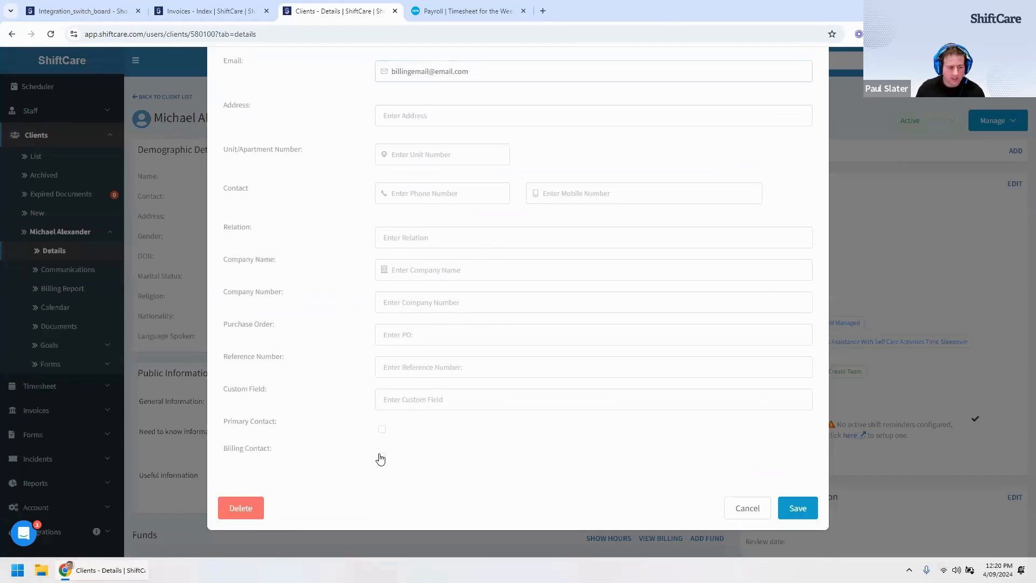
click(797, 508)
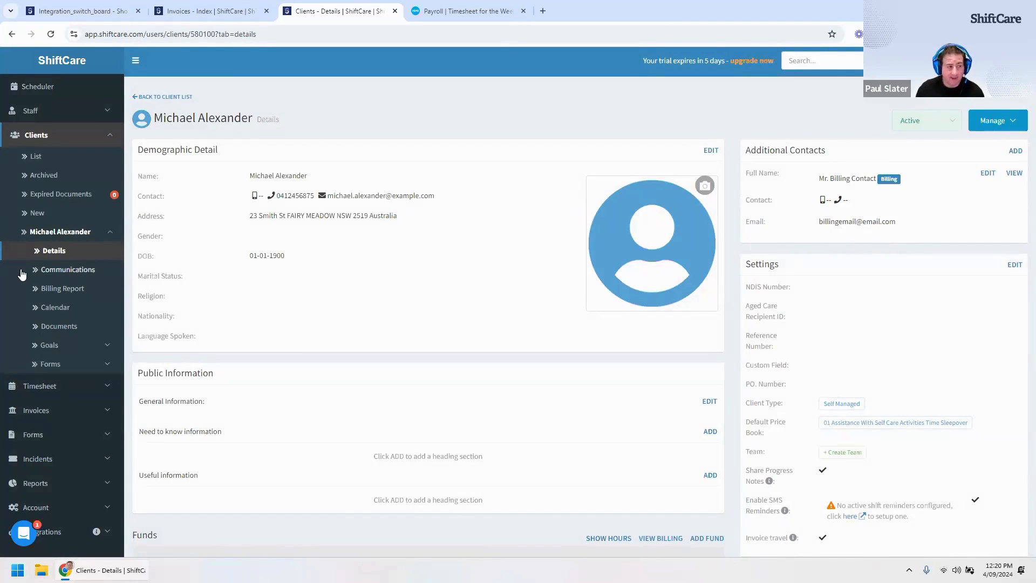
click(36, 410)
Step: Generate a new invoice for the client's 02–08 Sep shifts, addressed to the Billing Contact
click(44, 264)
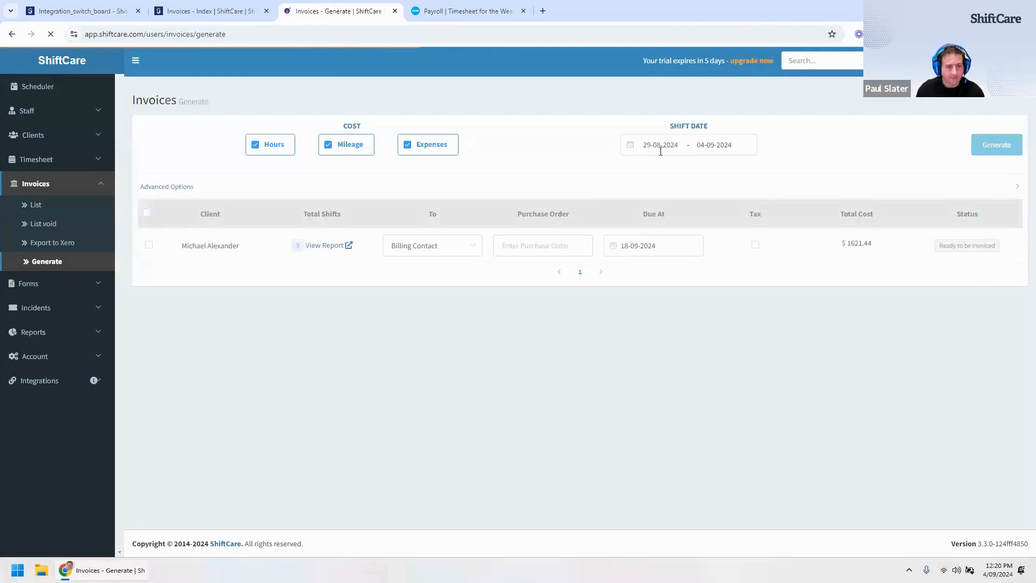
click(659, 146)
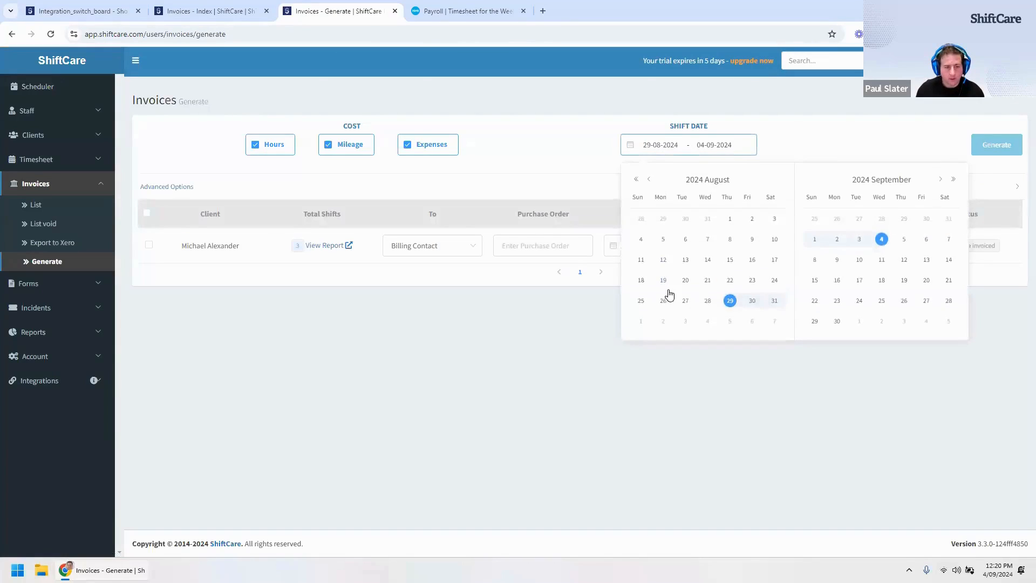
click(837, 233)
click(814, 252)
click(149, 244)
click(996, 153)
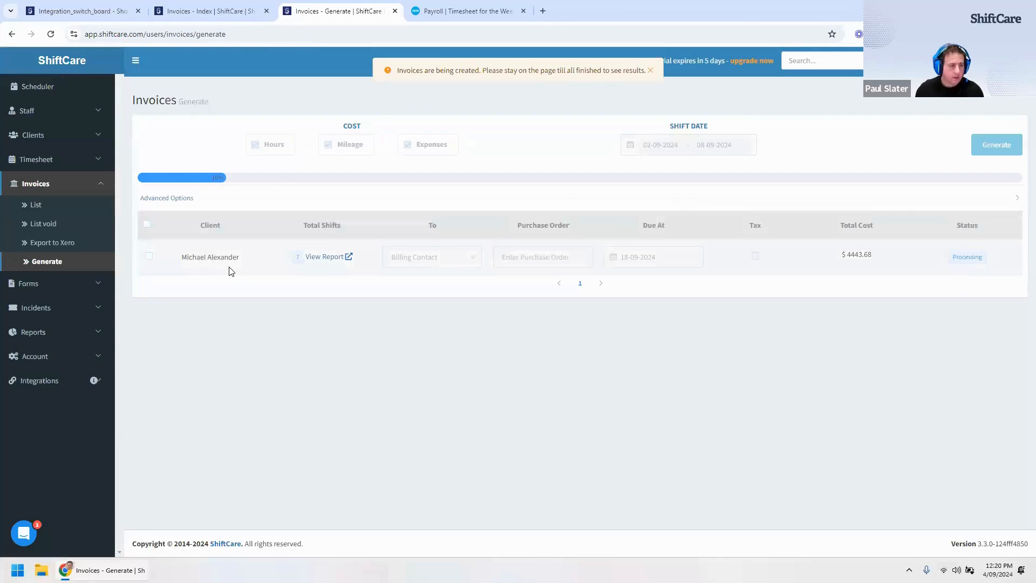
Step: From the invoice list, open the Export Invoices via Xero page
click(38, 206)
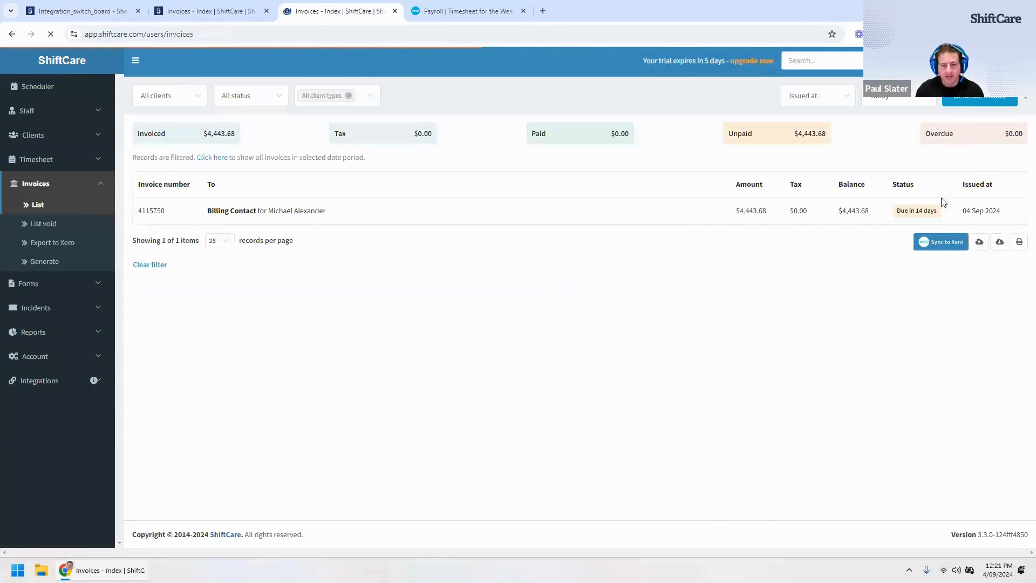
click(999, 243)
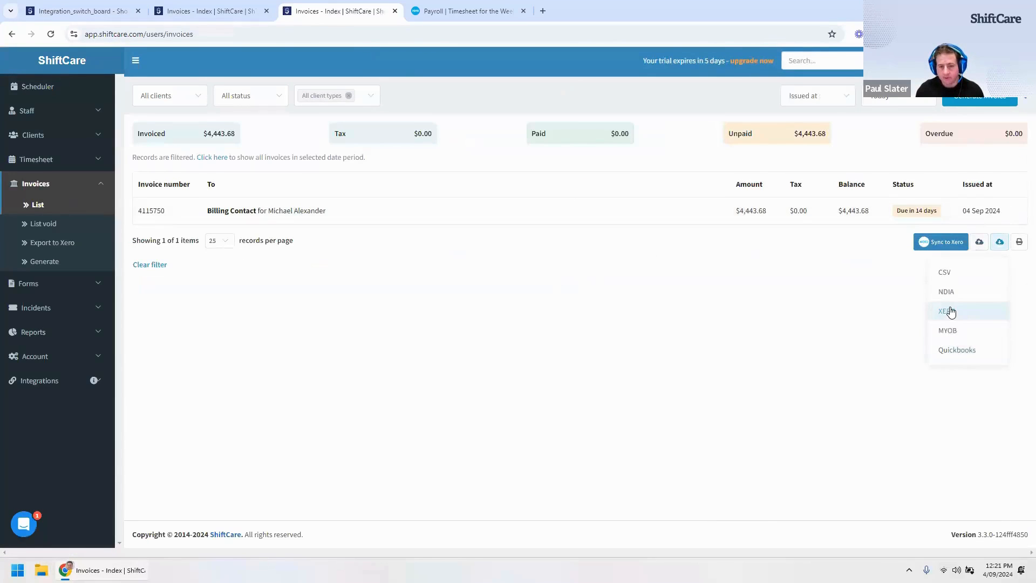
click(572, 306)
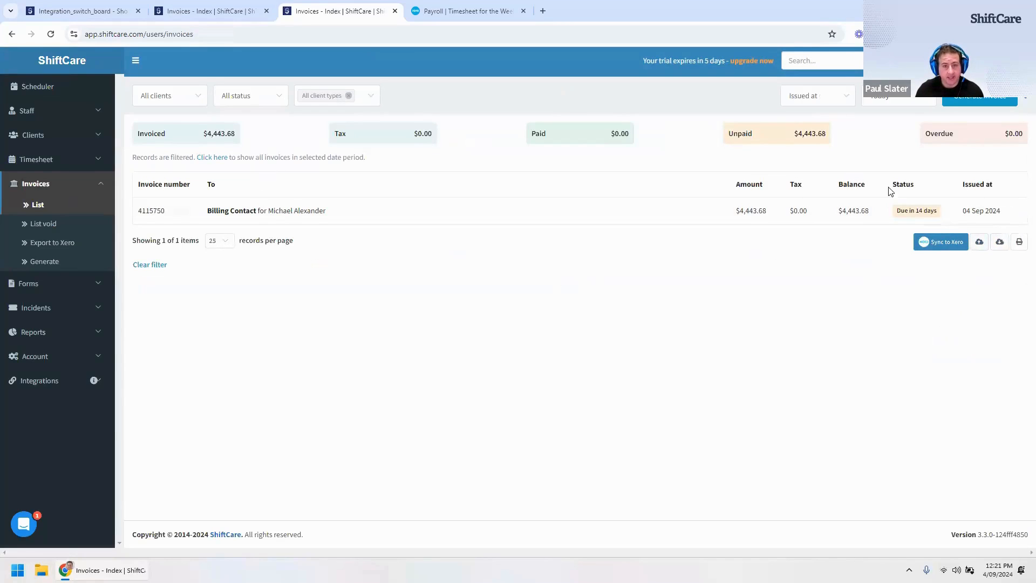
click(938, 248)
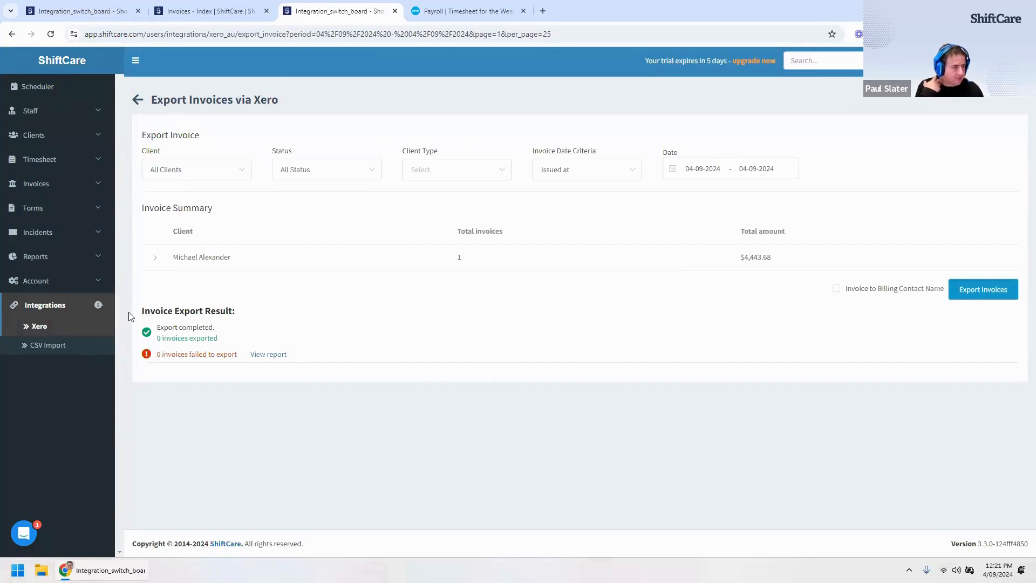
click(40, 328)
scroll(462, 351, down, 3)
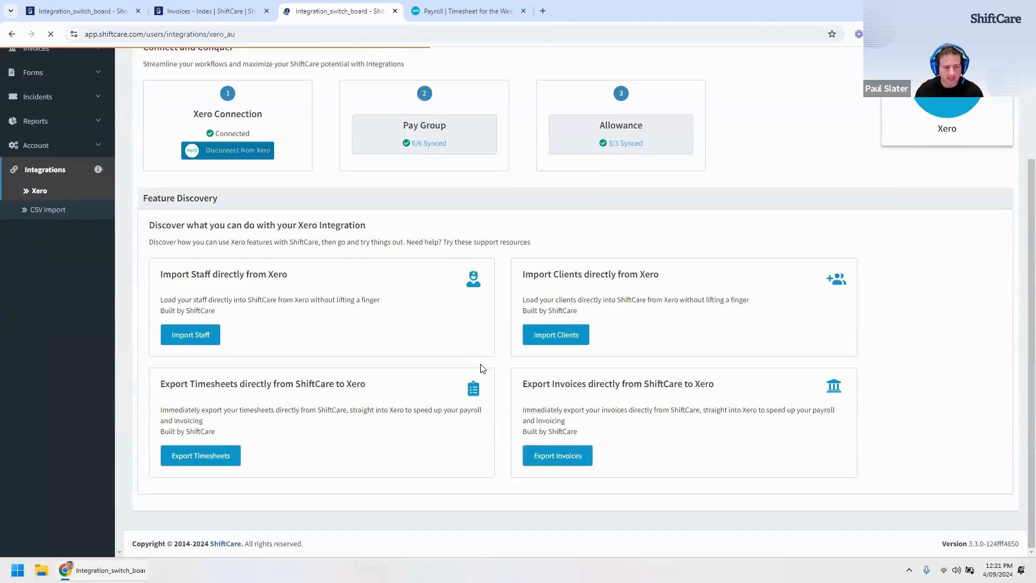
click(541, 456)
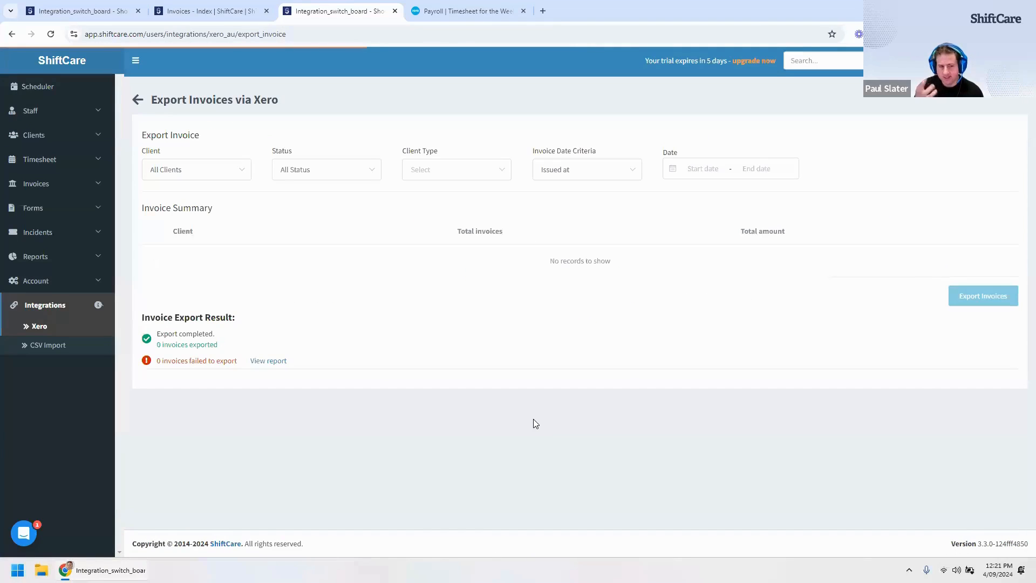
click(704, 168)
click(749, 262)
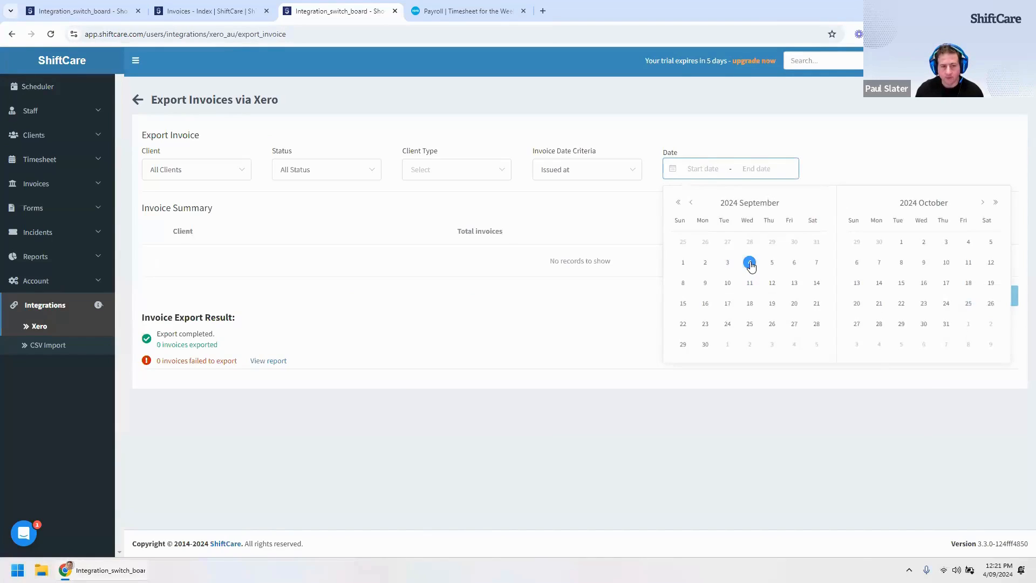
click(749, 261)
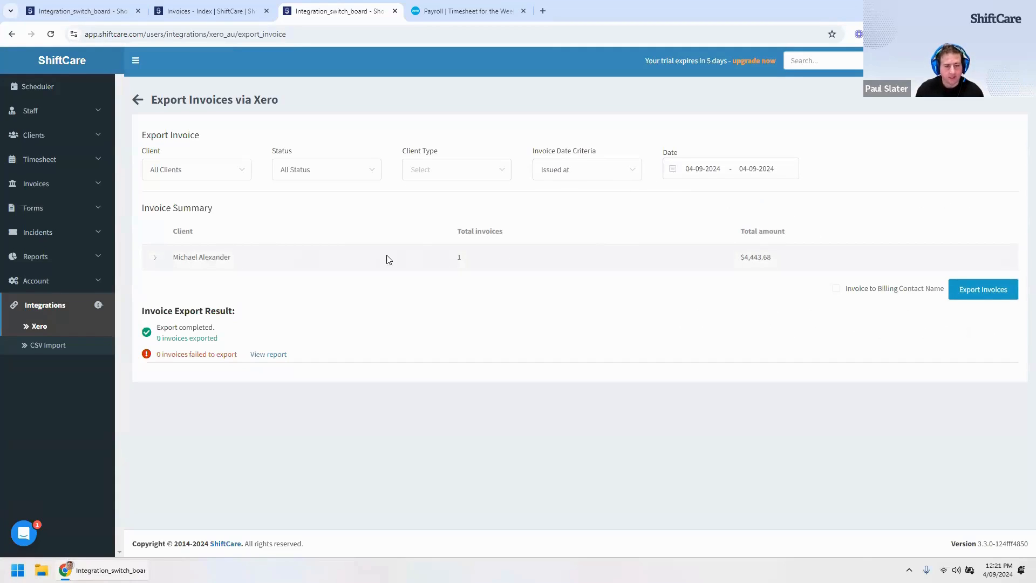
click(155, 261)
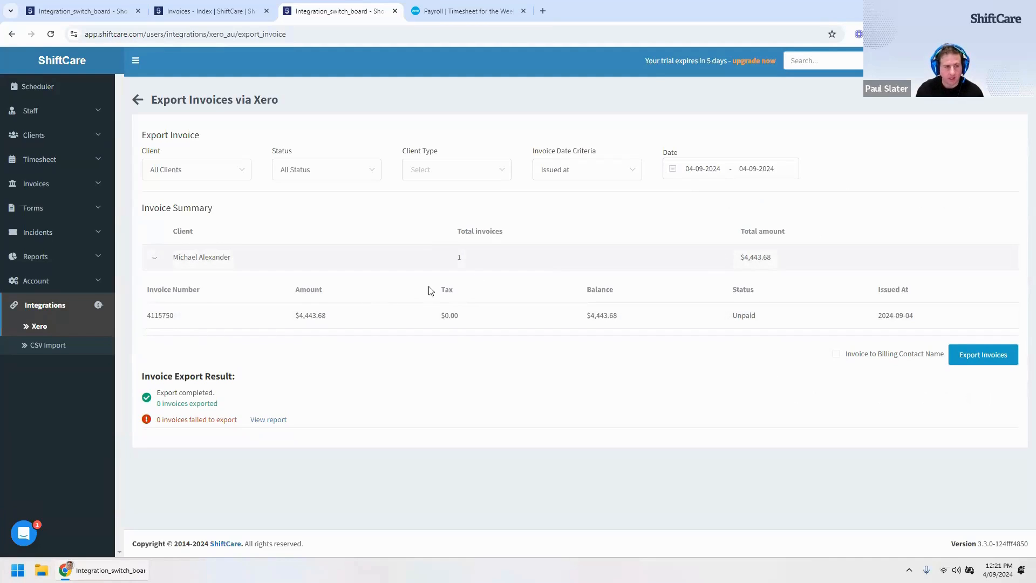
click(155, 259)
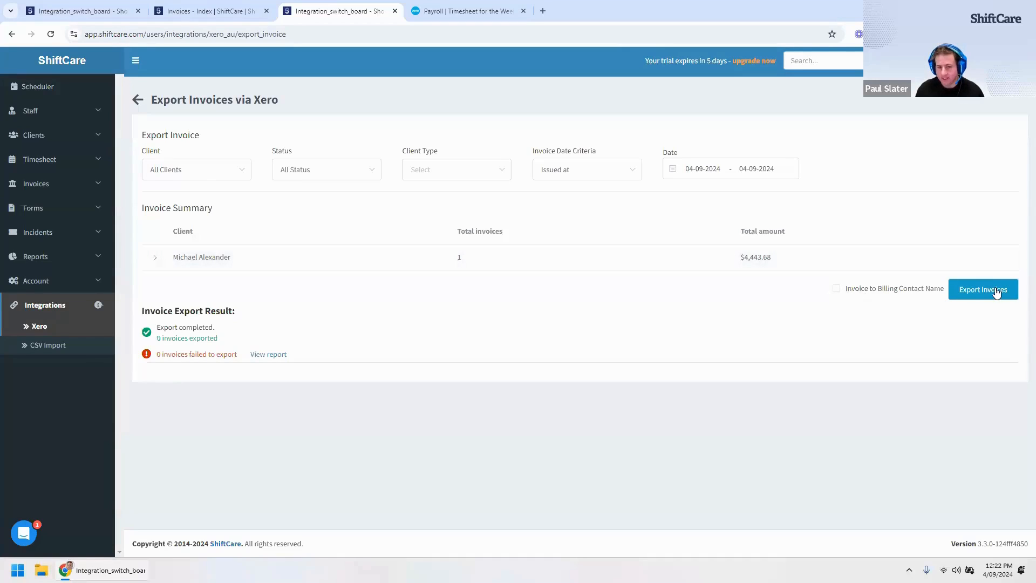
Step: Export the invoice to Xero, confirm 1 invoice exported and 0 failed, then switch to Xero
click(969, 292)
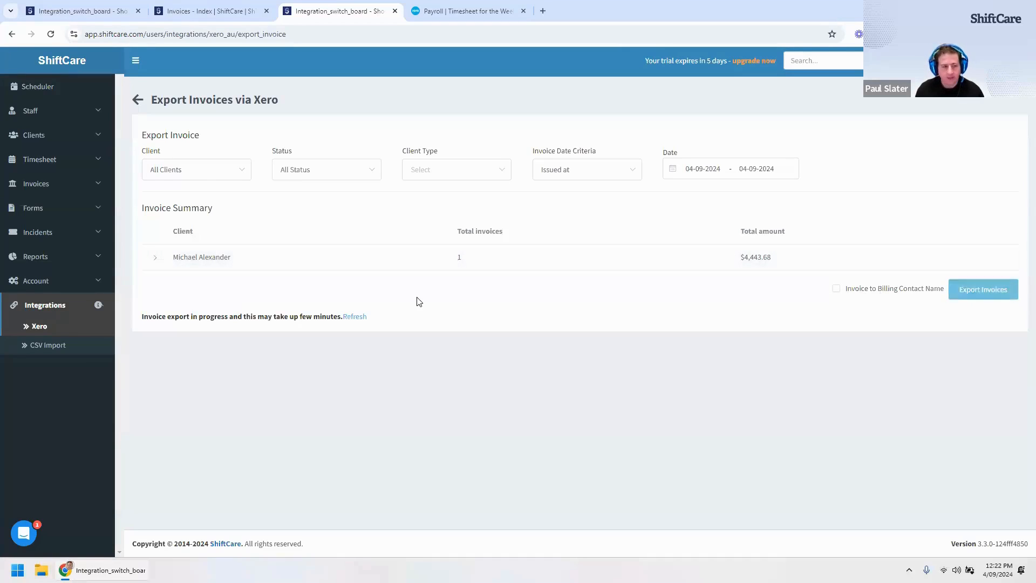
click(355, 318)
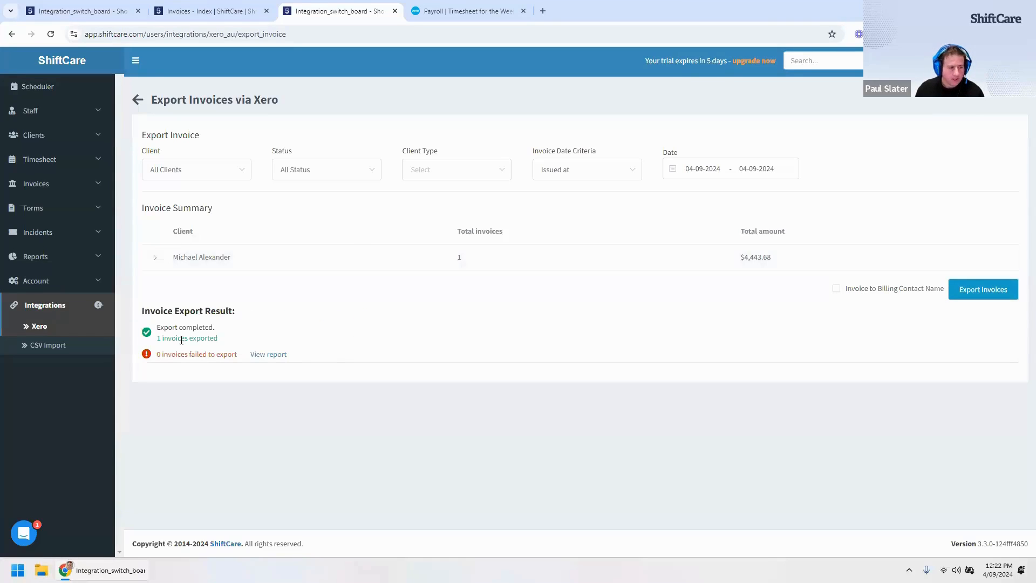
click(463, 11)
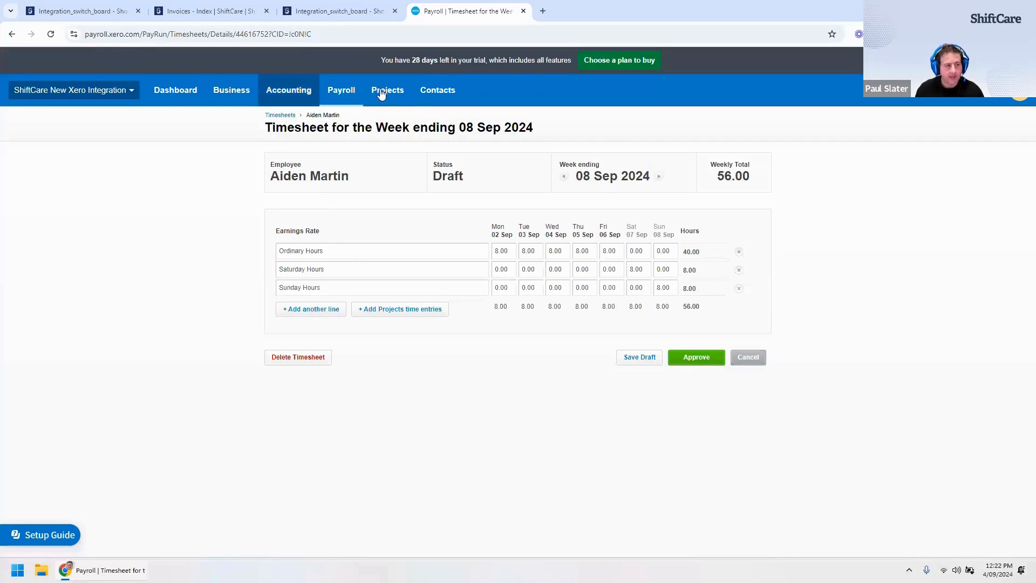
Step: Open draft invoice 4115750 from Xero's Draft sales invoices
click(285, 93)
click(243, 91)
click(227, 201)
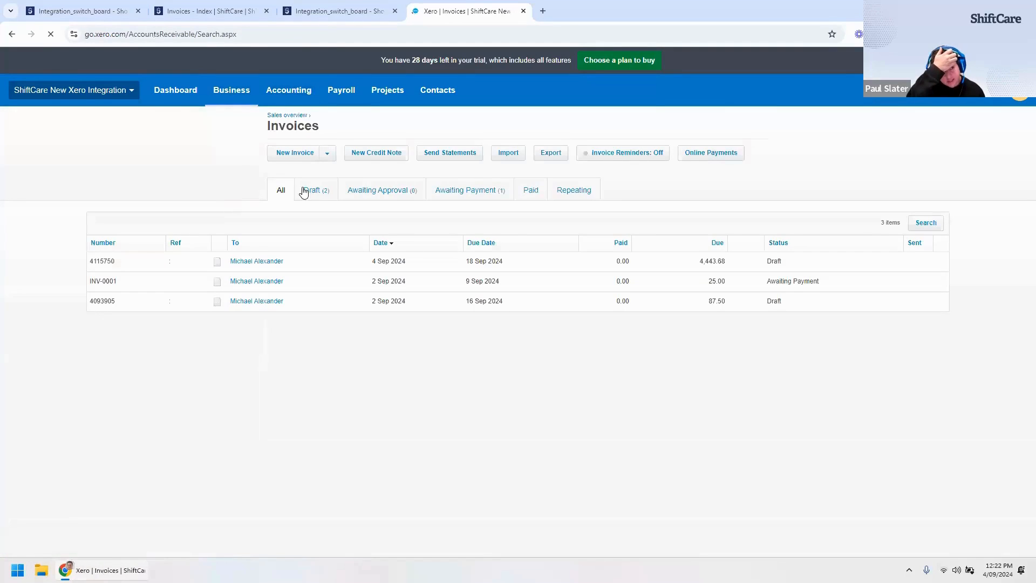
click(309, 192)
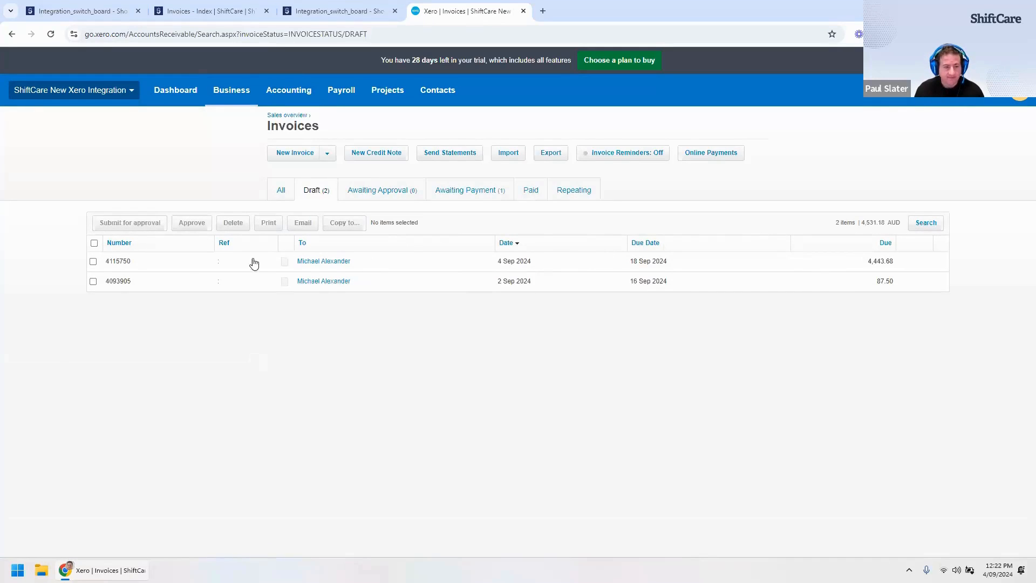
click(125, 262)
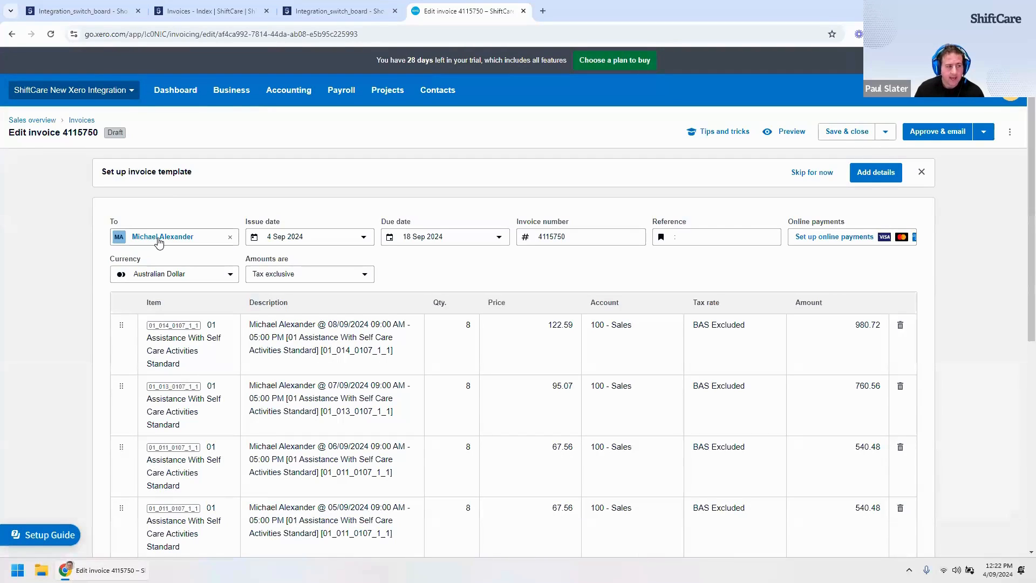
mouse_move(158, 240)
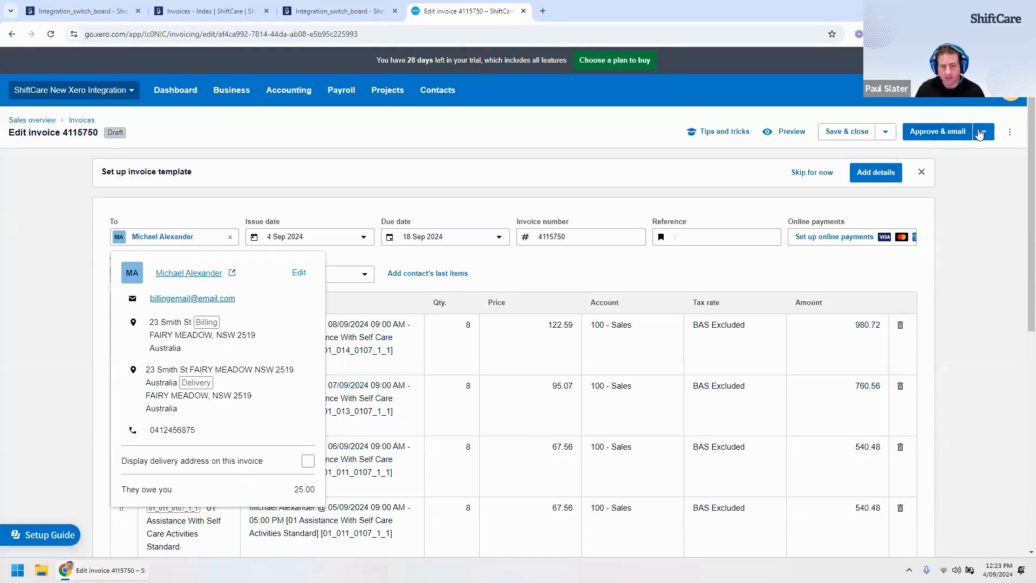
Step: Delete draft invoice 4115750 and return to the ShiftCare export page
click(1010, 134)
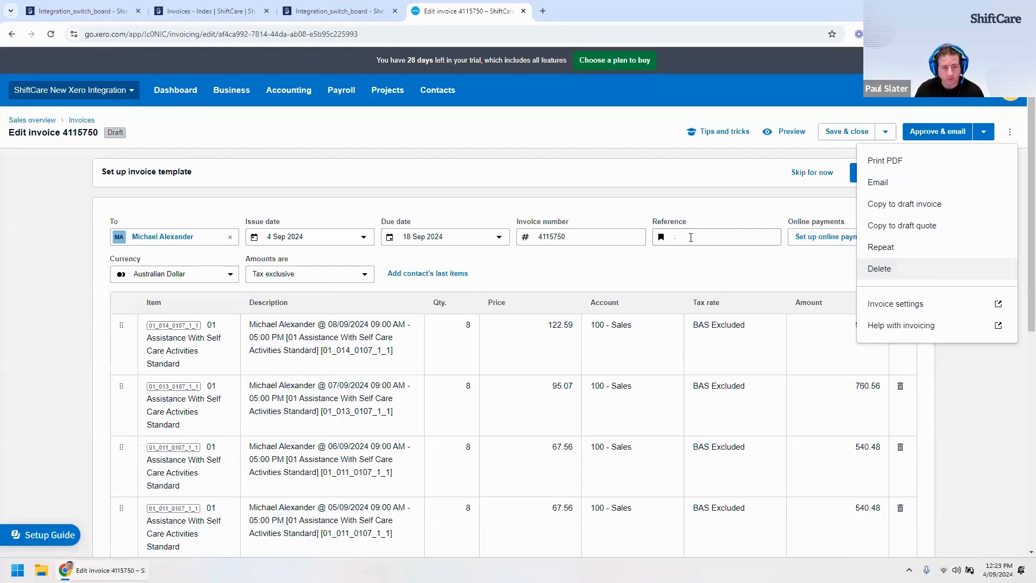
click(674, 240)
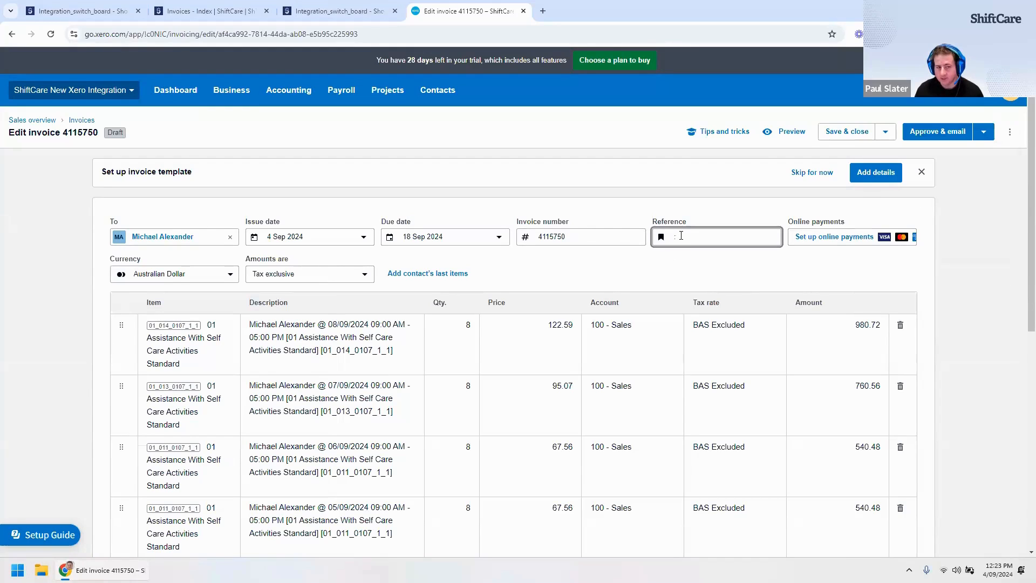
click(1011, 131)
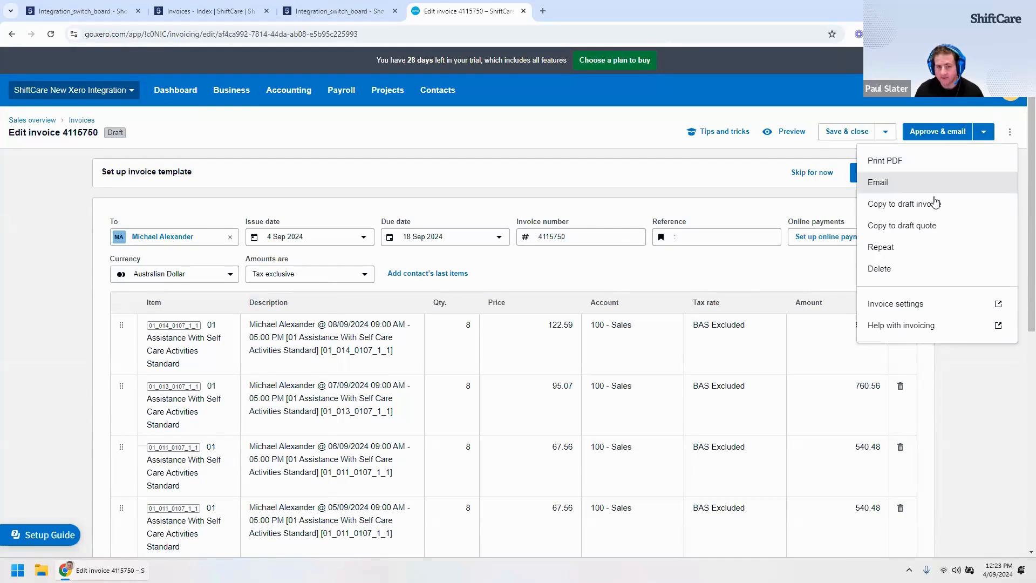
click(885, 268)
click(593, 338)
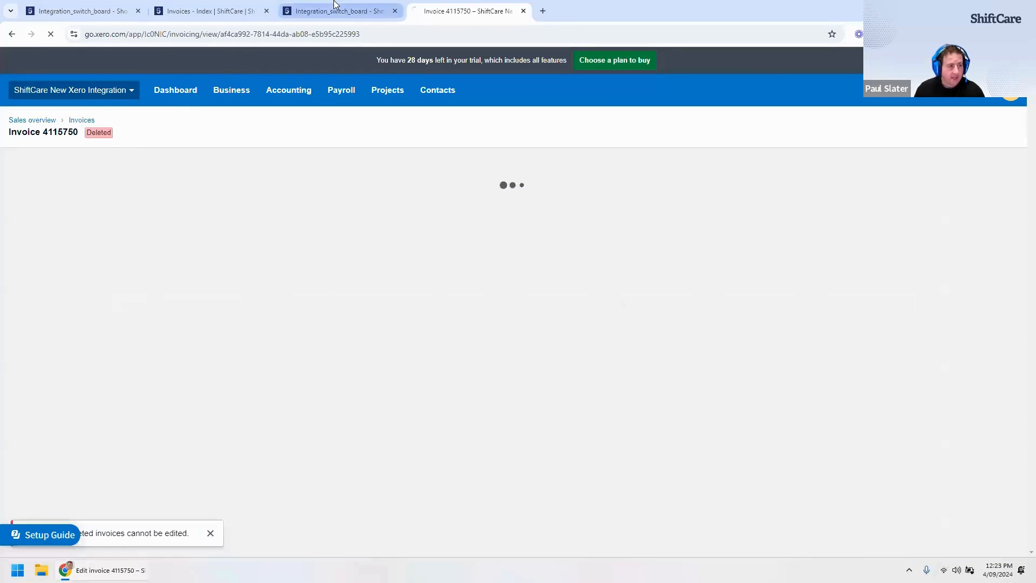
click(336, 11)
Step: Re-export the invoice to Xero with 'Invoice to Billing Contact Name' ticked
click(836, 288)
click(971, 291)
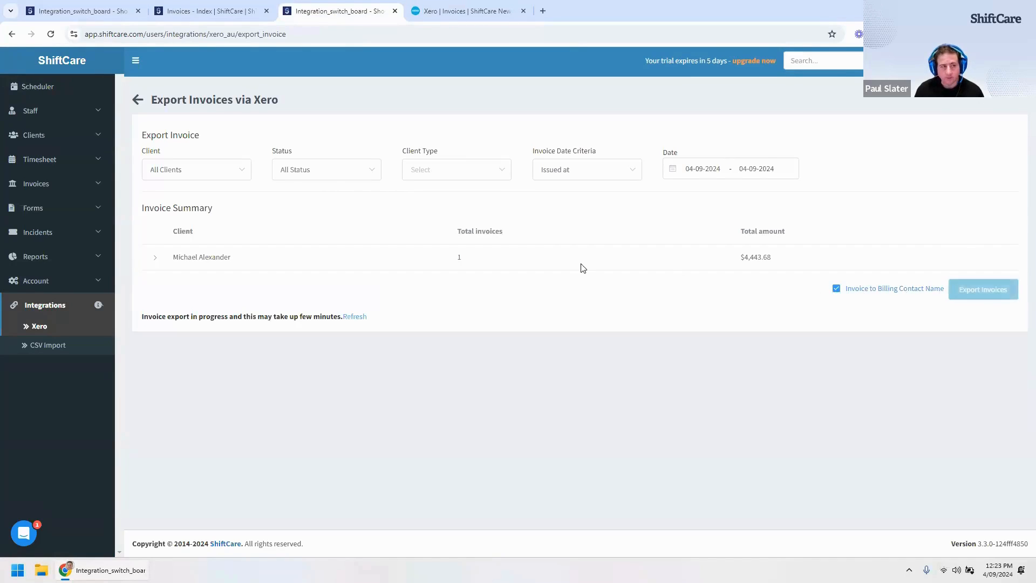
click(355, 318)
Step: Open the Billing Contact draft invoice from Xero's Draft invoices
click(432, 10)
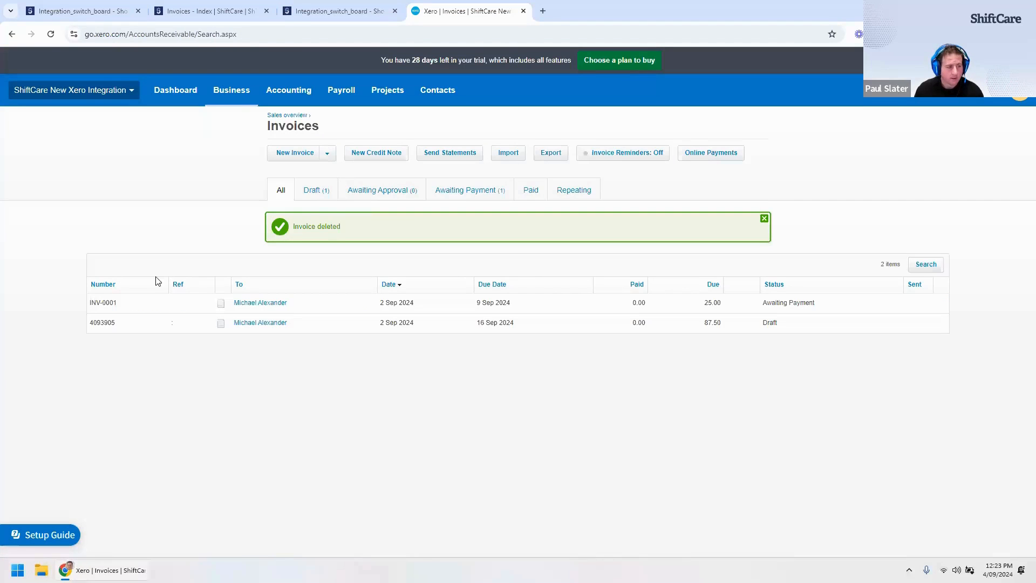
click(308, 192)
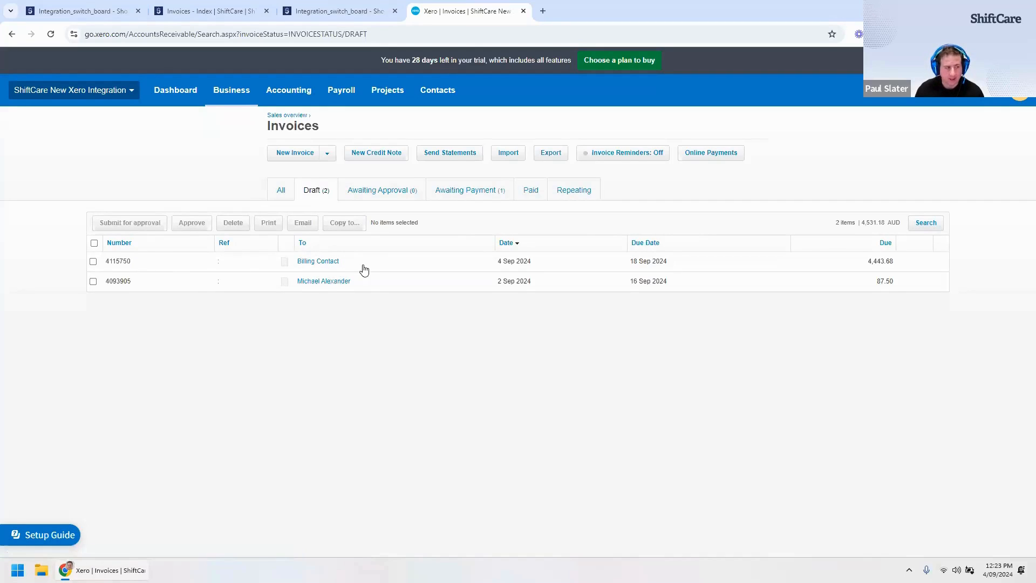
click(326, 263)
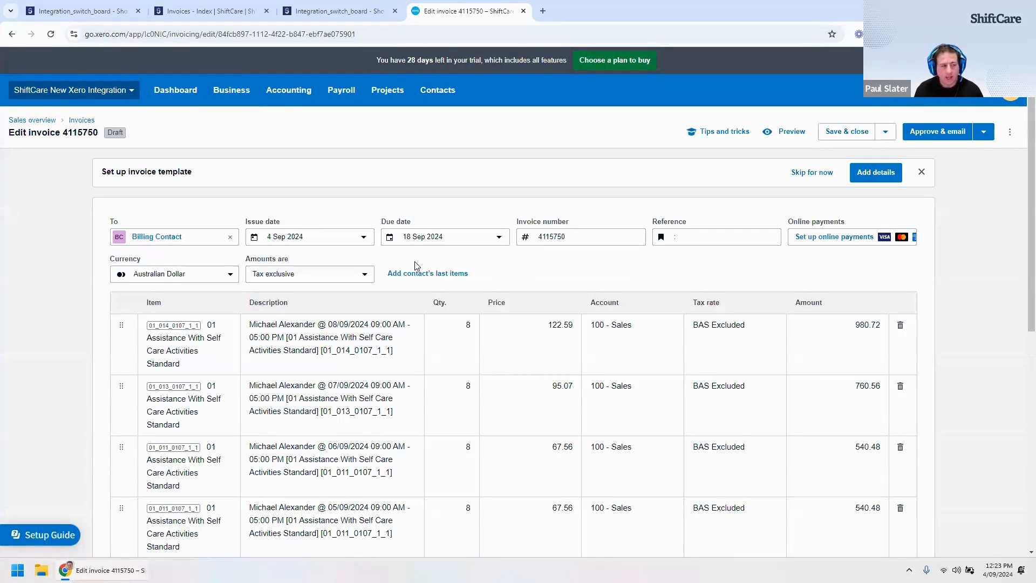
Step: Review draft invoice 4115750's lines, reference field, and Billing Contact details
scroll(253, 267, down, 1)
drag(249, 270, 317, 272)
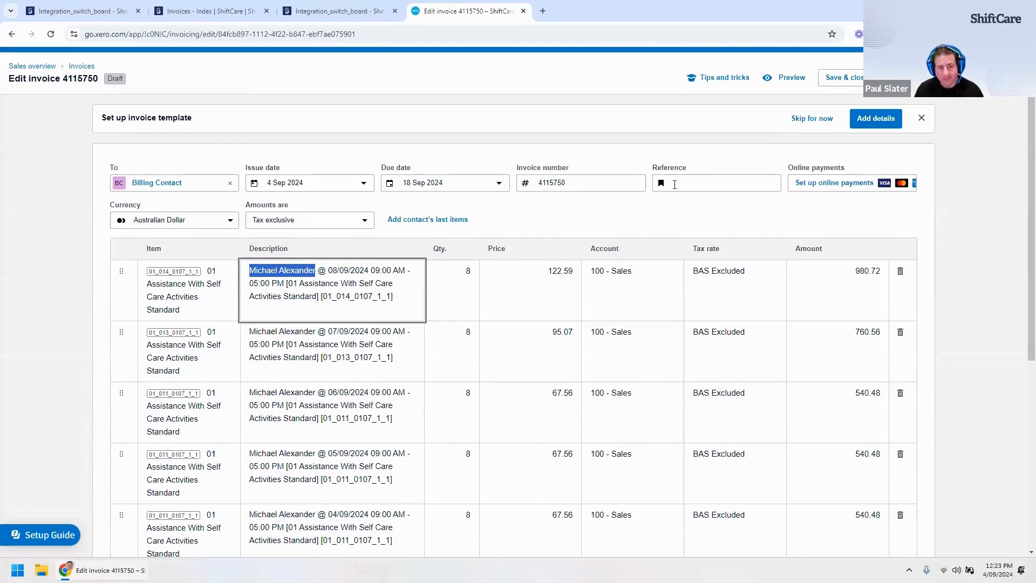
click(675, 189)
text(3453456345)
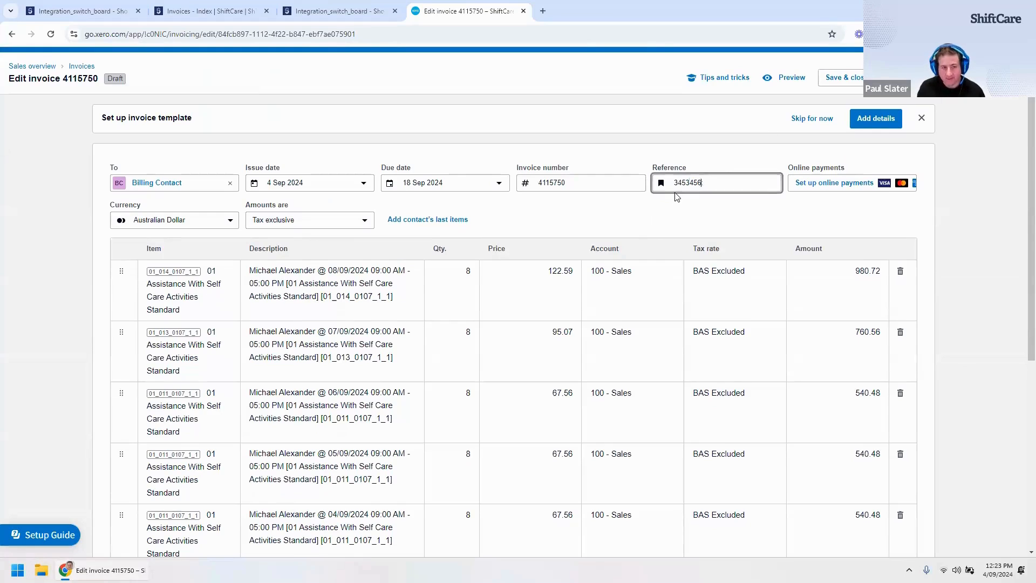
key(BackSpace)
key(BackSpace)
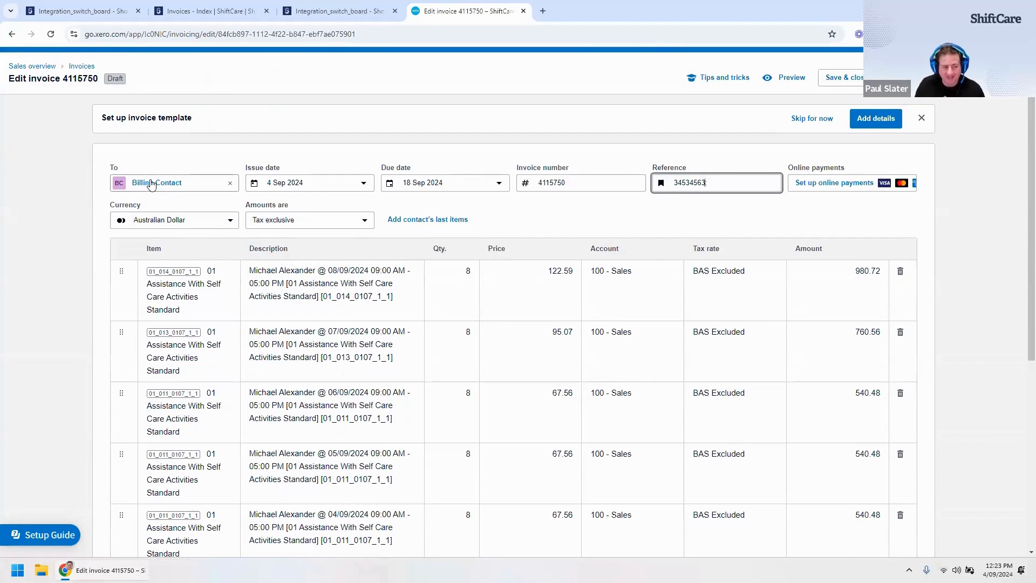
scroll(151, 185, down, 3)
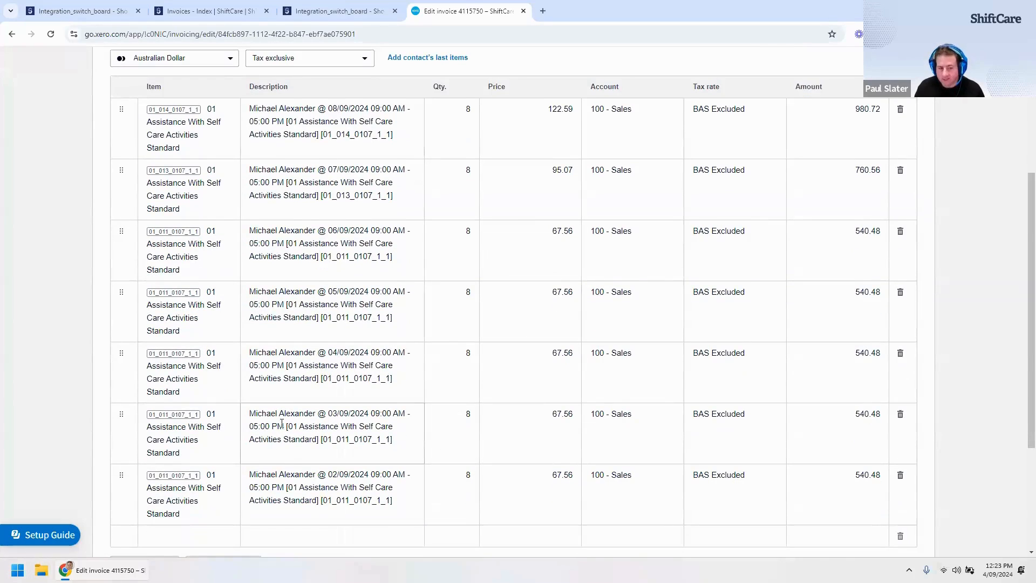
scroll(423, 150, down, 2)
scroll(207, 312, up, 6)
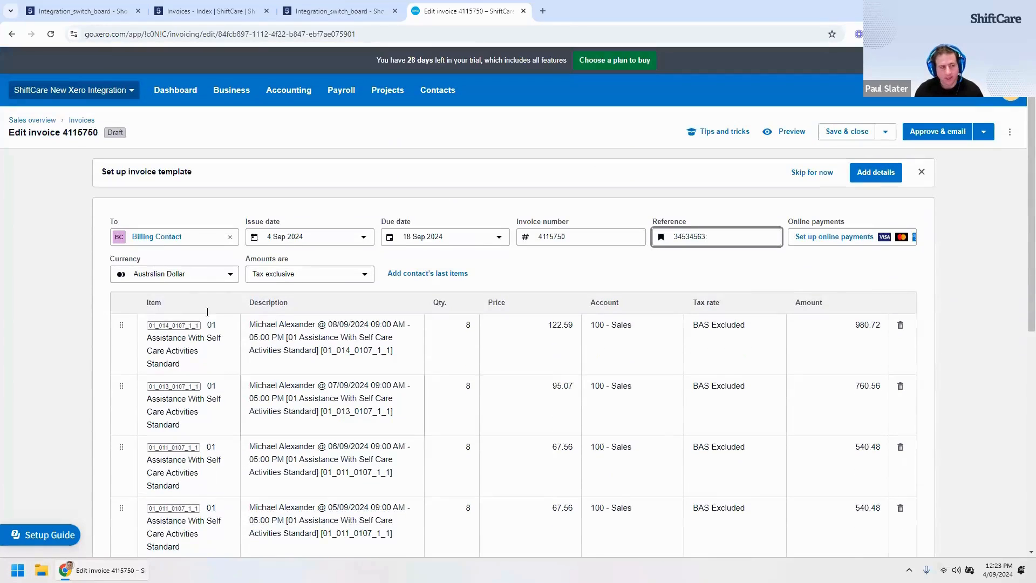
click(174, 238)
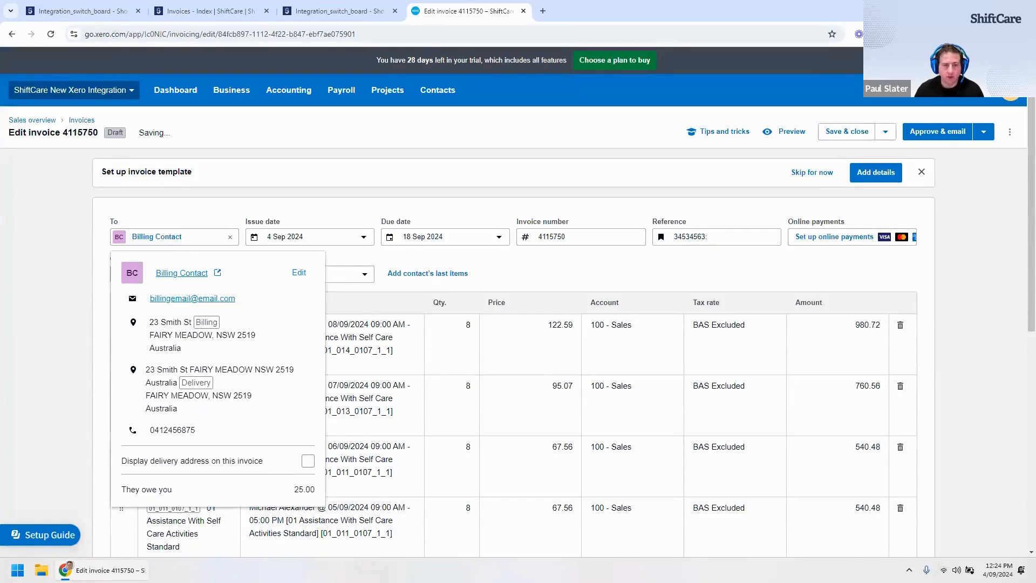
Step: Delete draft invoice 4115750 and return to ShiftCare's Xero export page
click(1009, 132)
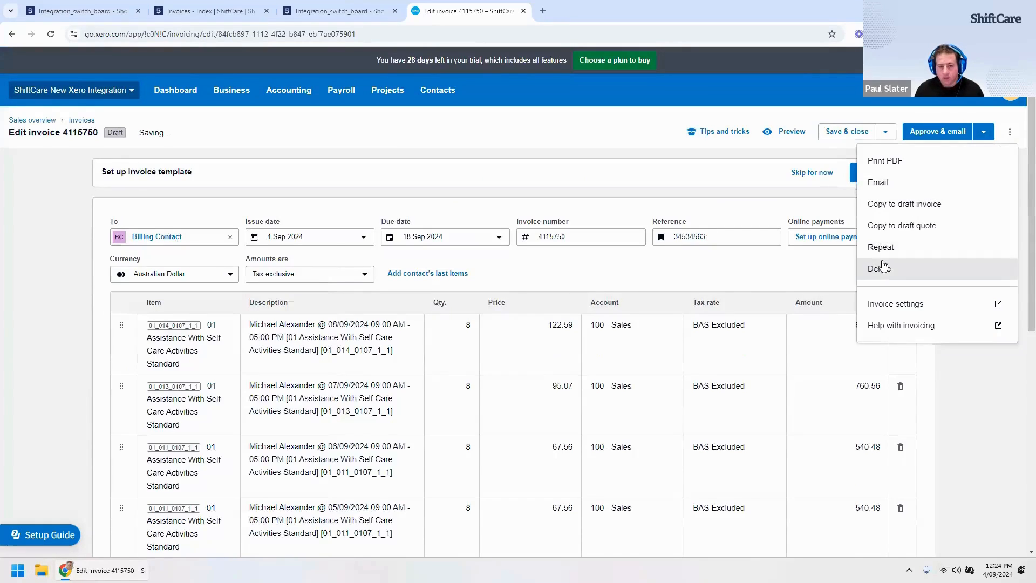
click(879, 268)
click(594, 337)
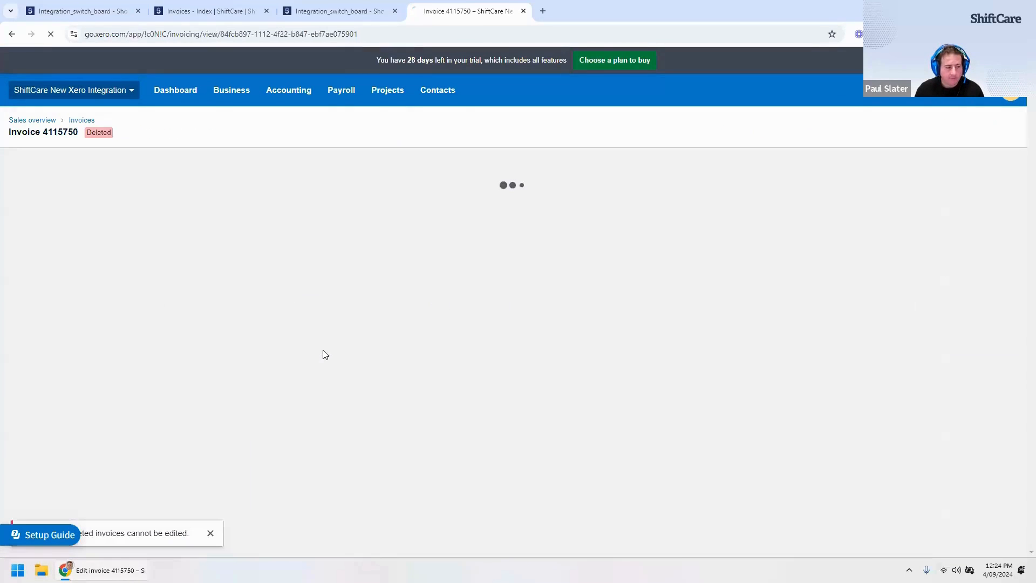
click(361, 10)
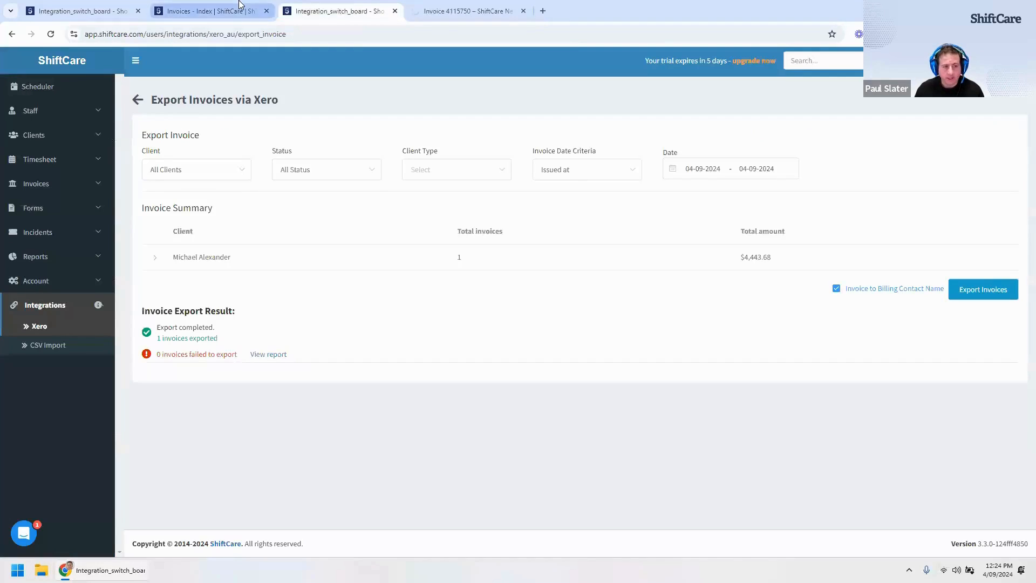
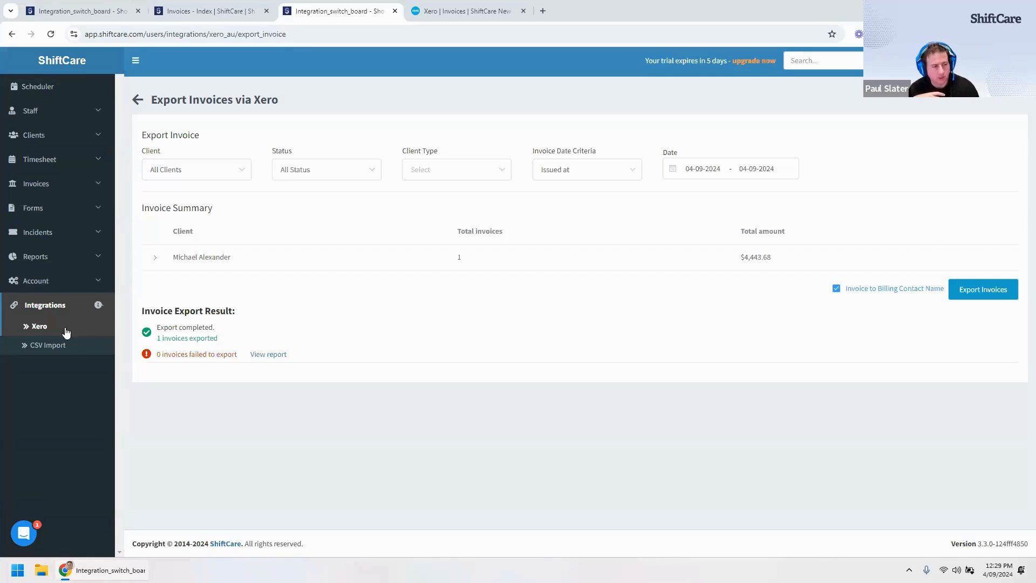
Step: Change the Time and attendance payroll software to KeyPay in Account Settings and save it
click(39, 285)
click(30, 302)
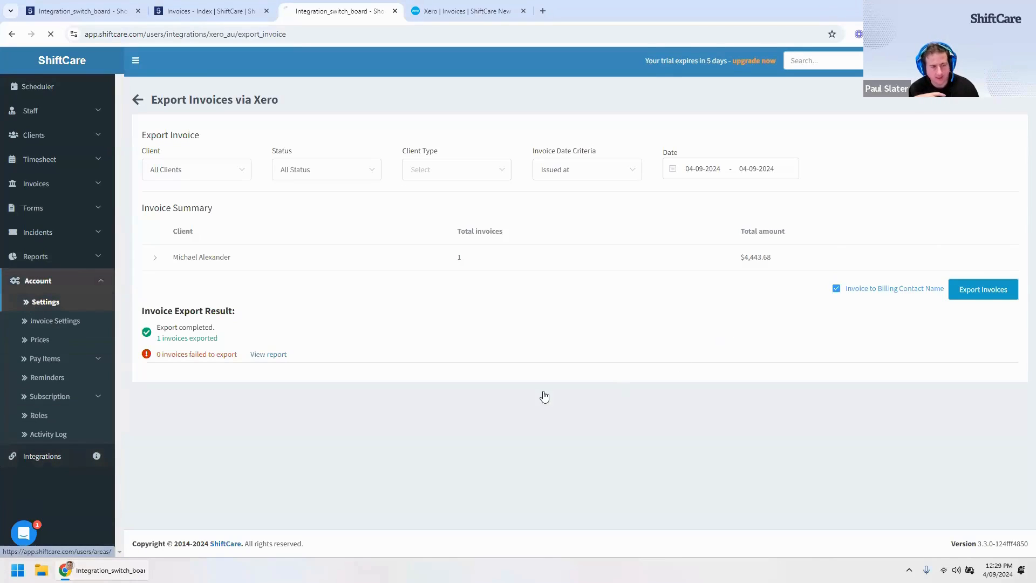
scroll(512, 401, down, 8)
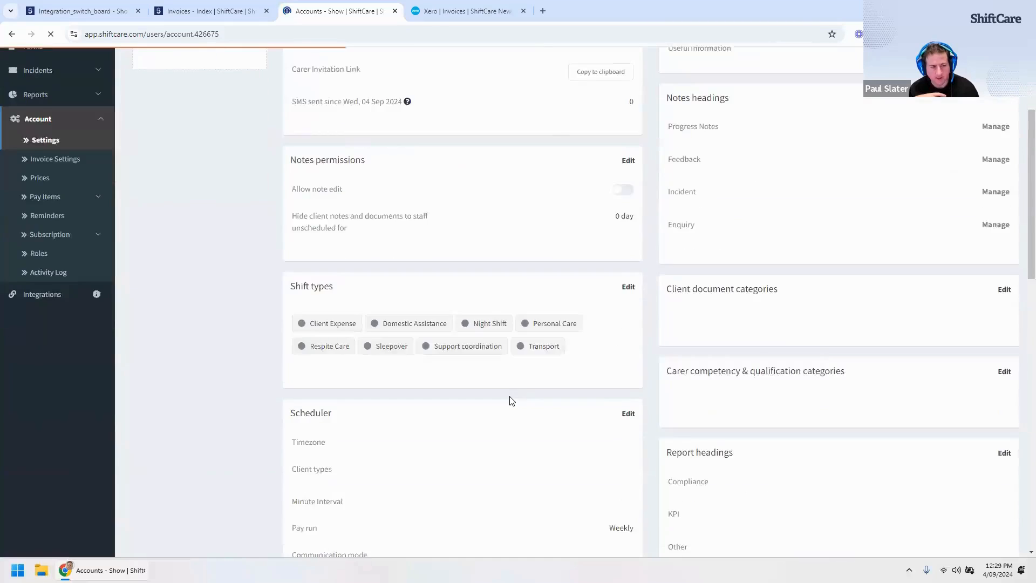
scroll(478, 380, down, 3)
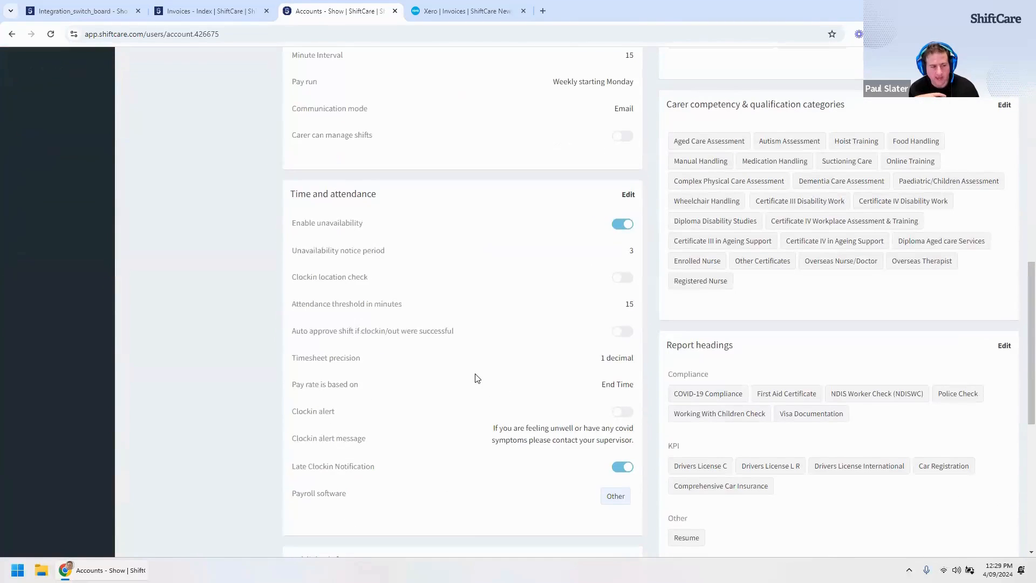
click(627, 196)
scroll(486, 356, down, 4)
click(553, 311)
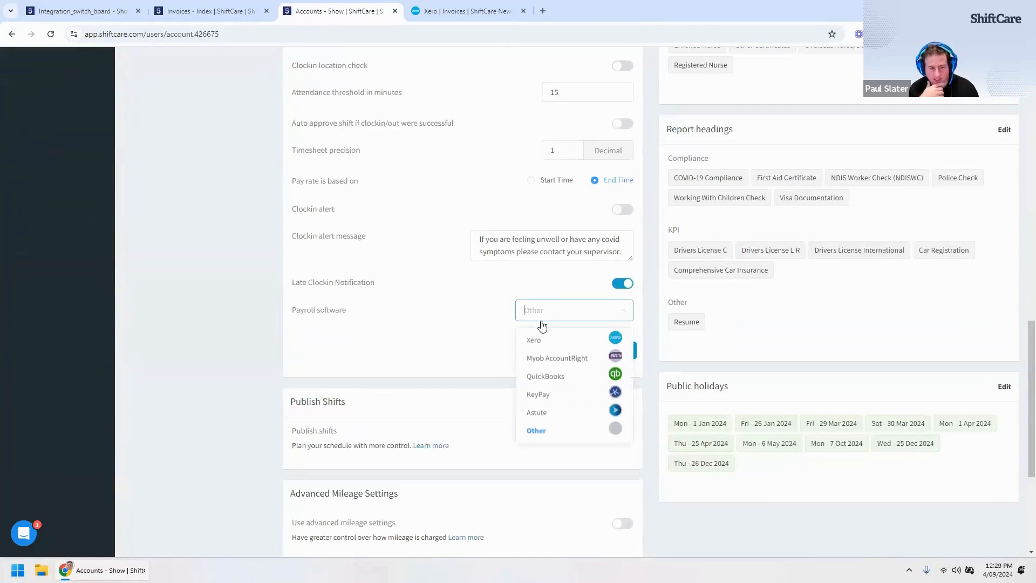
click(553, 394)
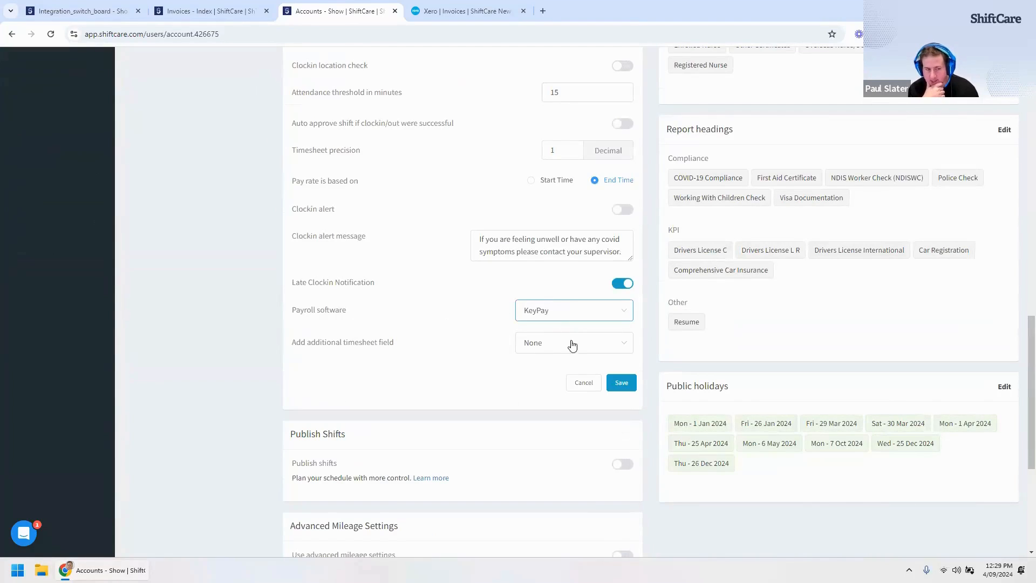
click(621, 382)
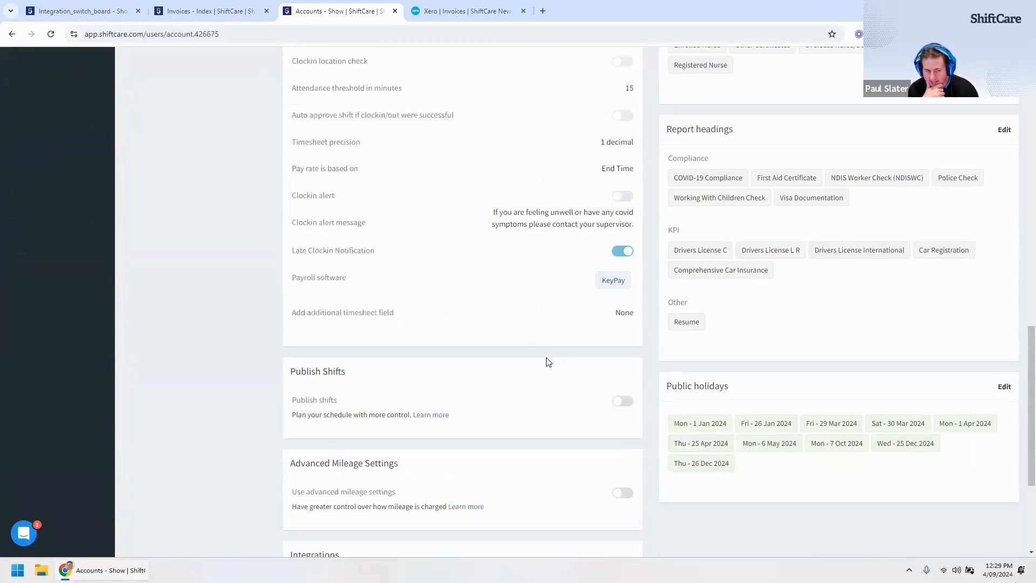
scroll(608, 289, up, 10)
scroll(314, 404, up, 5)
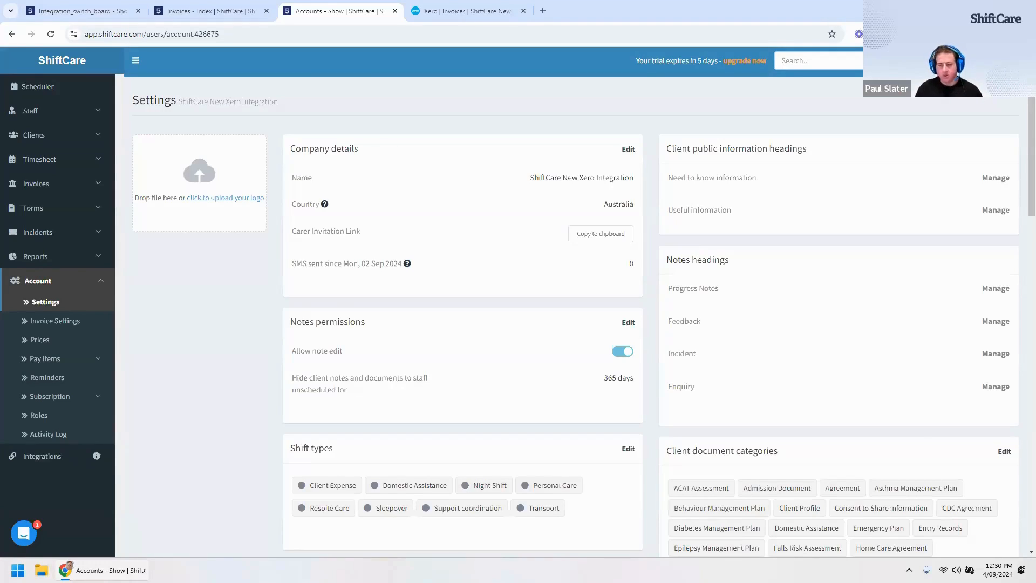
Step: Change the carer's Demographic Detail employment type from Casual to Contractor and update it
click(33, 114)
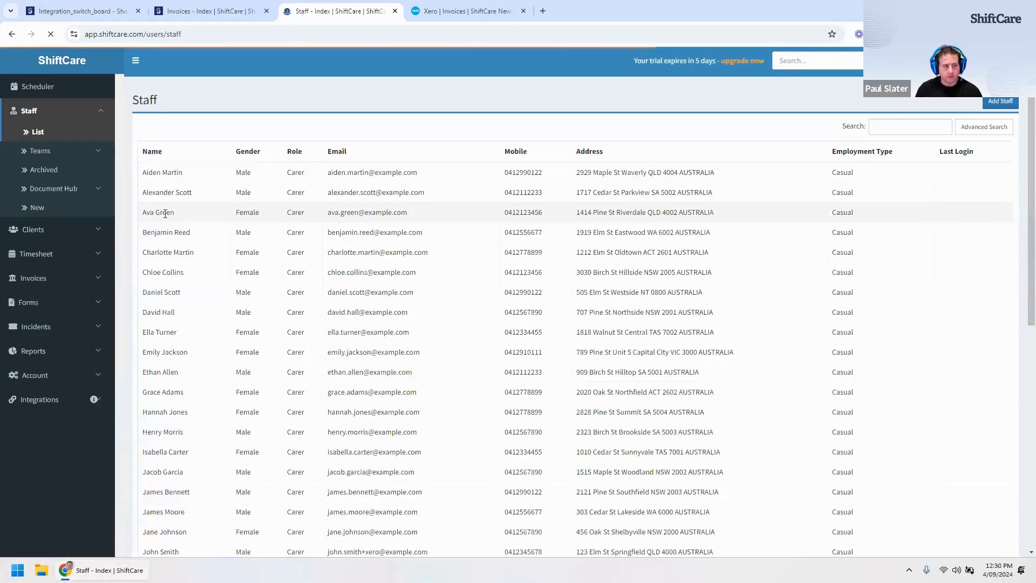
click(173, 232)
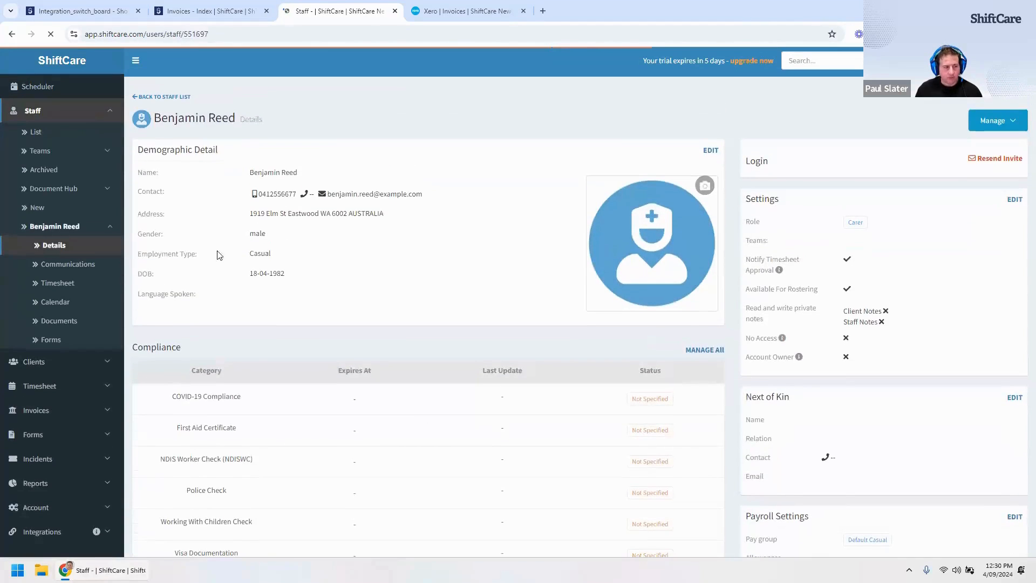
triple_click(219, 255)
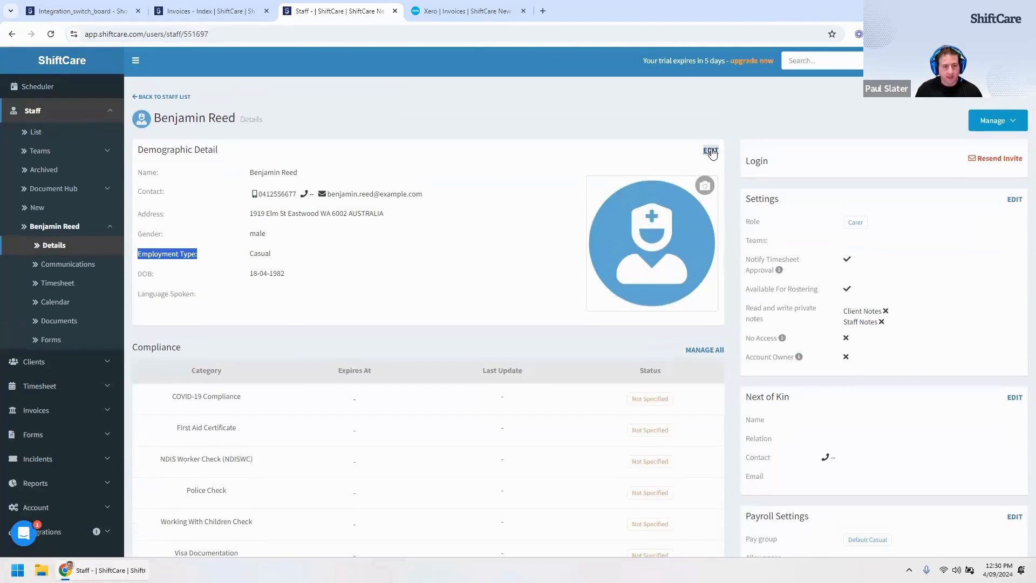
click(710, 150)
click(332, 331)
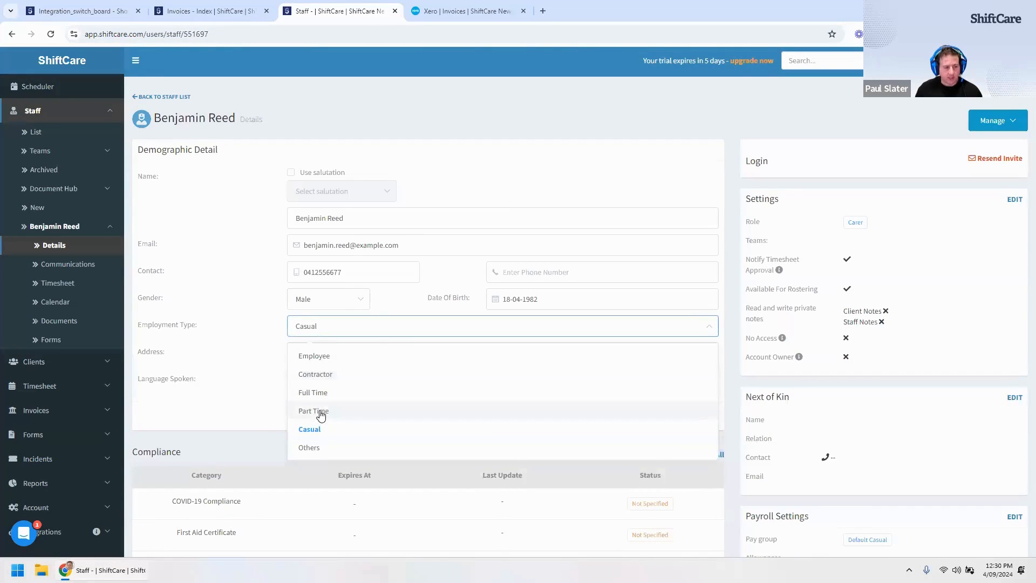
click(318, 375)
click(699, 430)
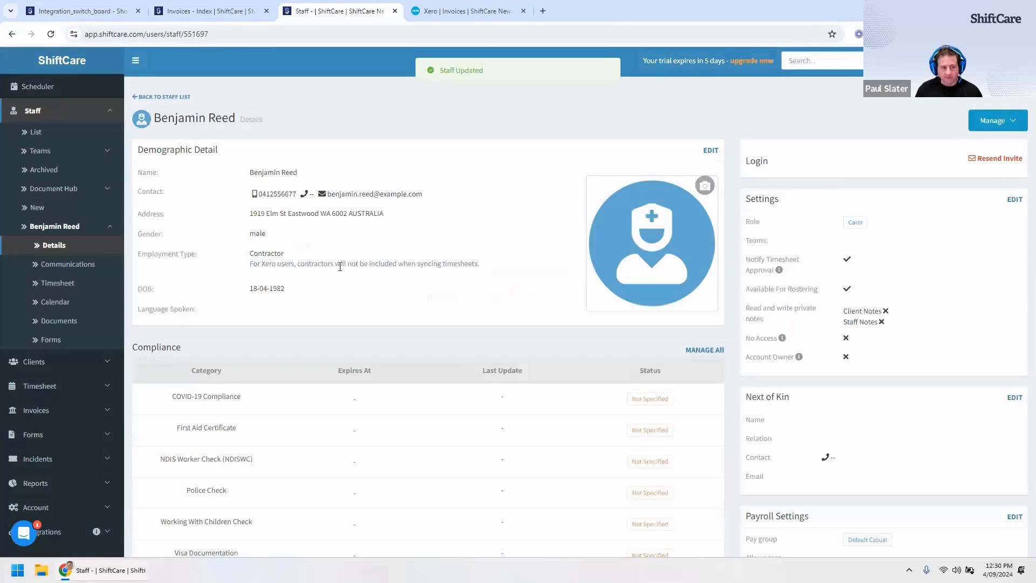
Step: Highlight the note that contractors won't sync and the Contractor value, then go back to the staff list
drag(296, 264, 501, 265)
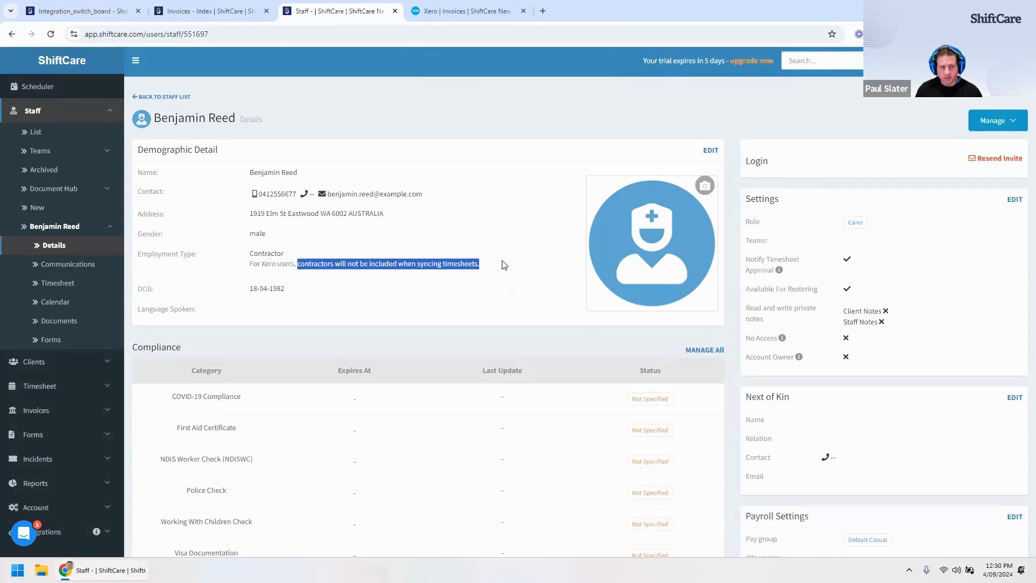
click(439, 261)
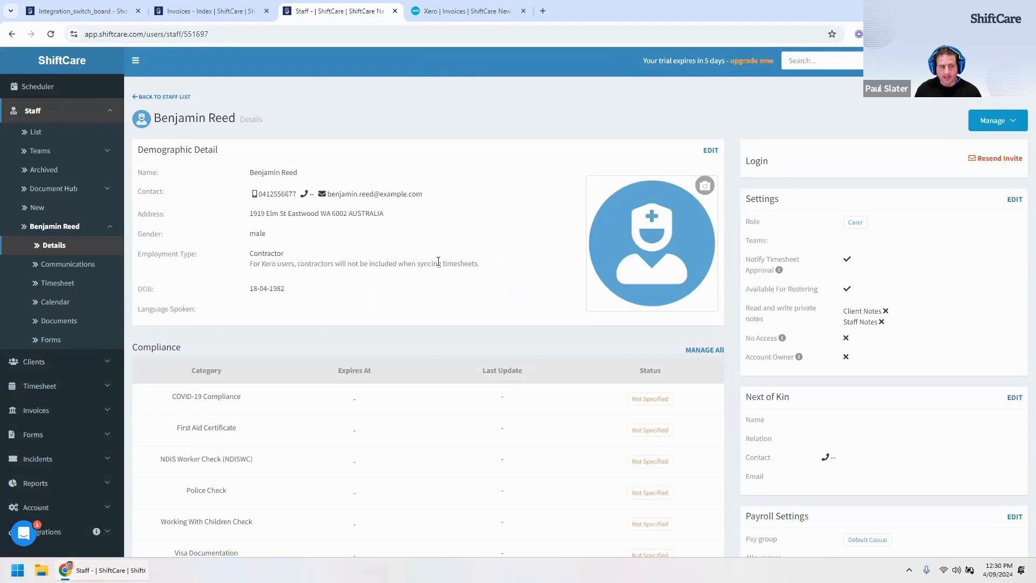
drag(137, 253, 293, 257)
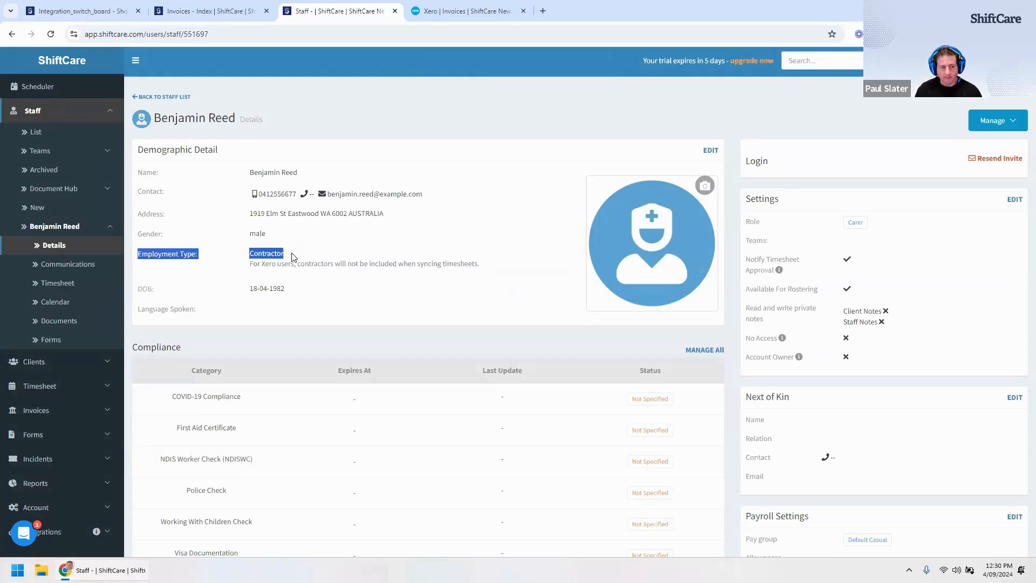
double_click(293, 256)
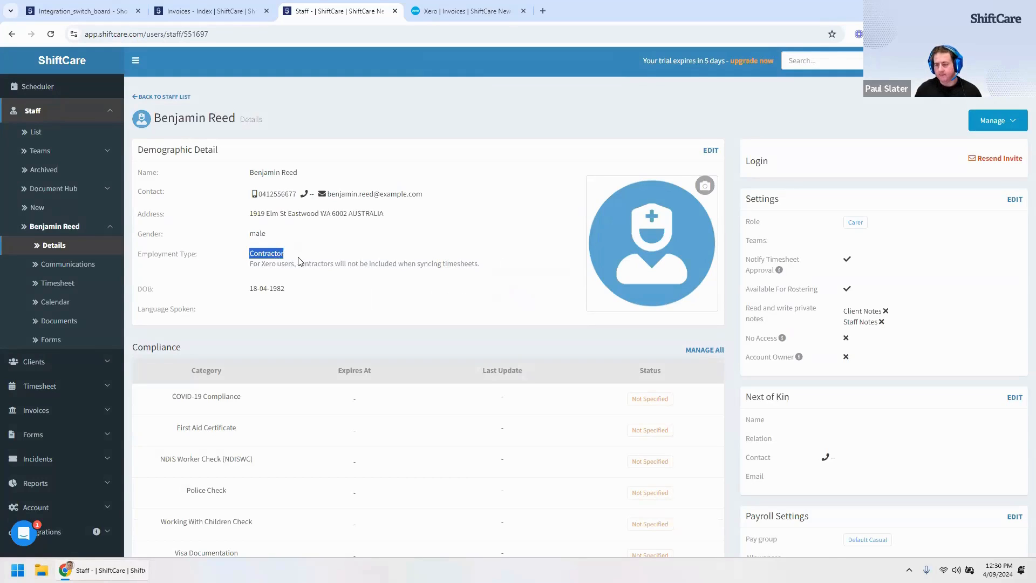
click(299, 258)
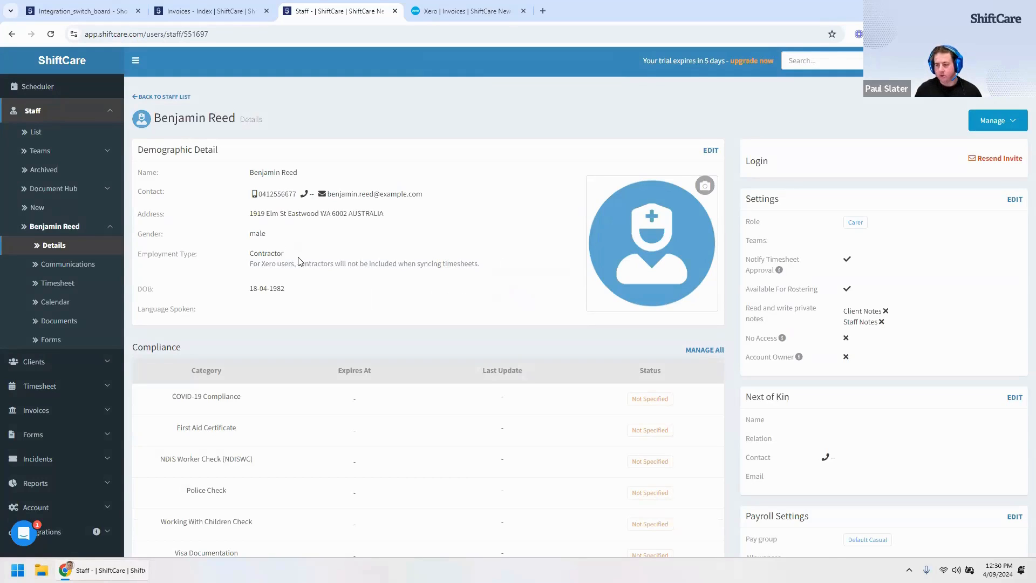
click(162, 97)
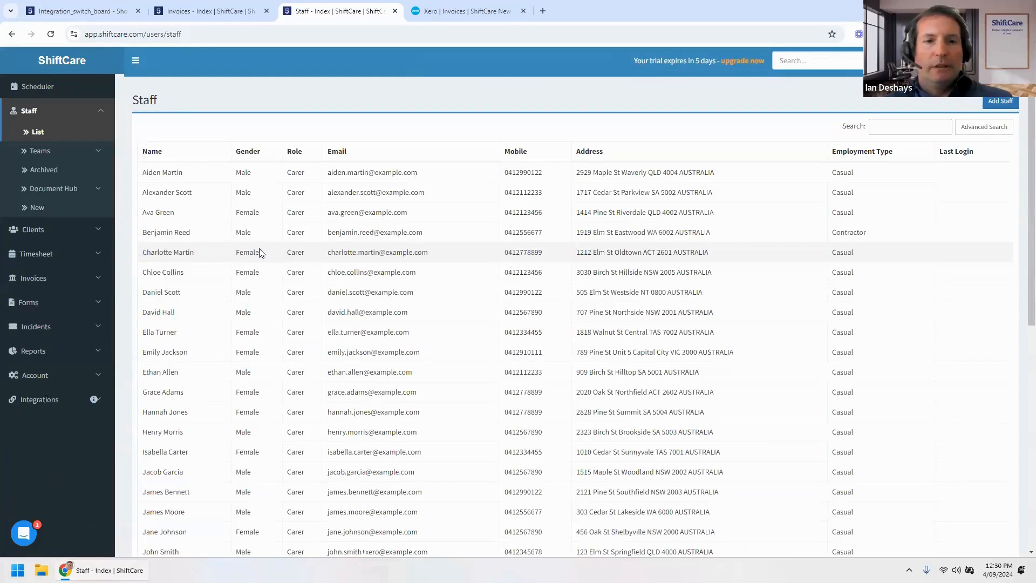
scroll(463, 327, down, 3)
scroll(463, 328, down, 5)
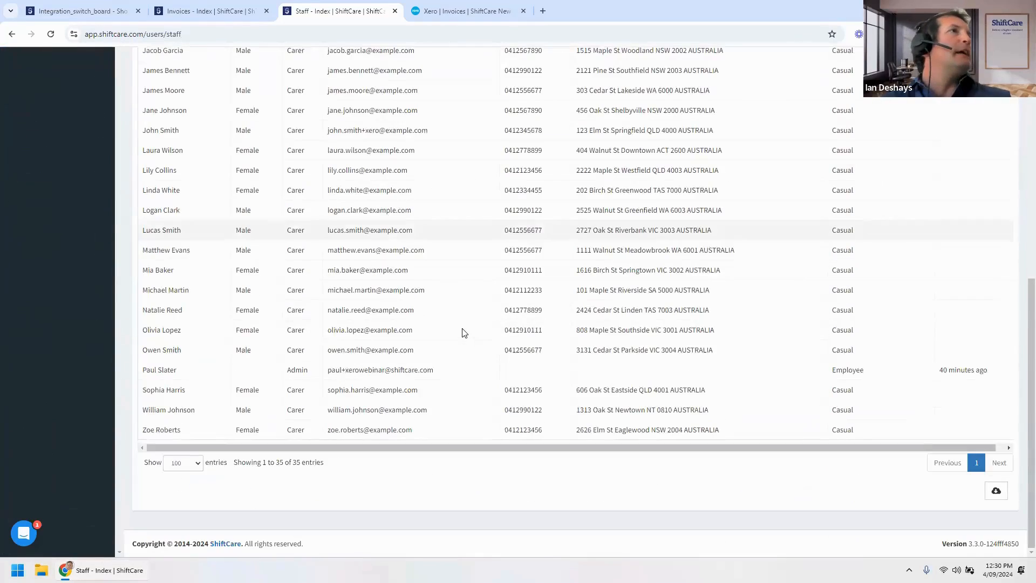
scroll(462, 331, up, 7)
scroll(463, 333, up, 2)
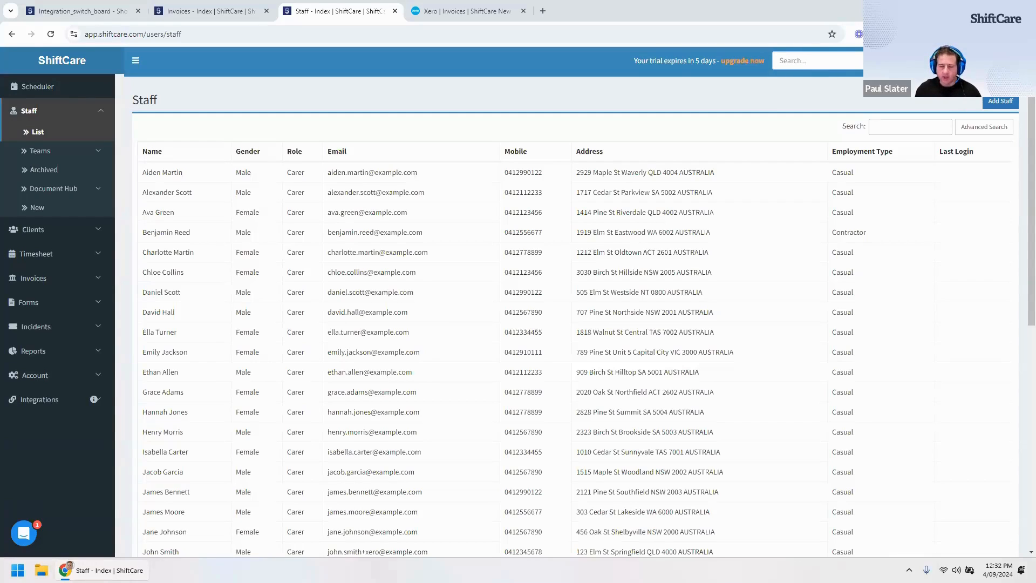
Step: Open a client's Details page from the client list and point out the billing contact
click(42, 236)
click(33, 153)
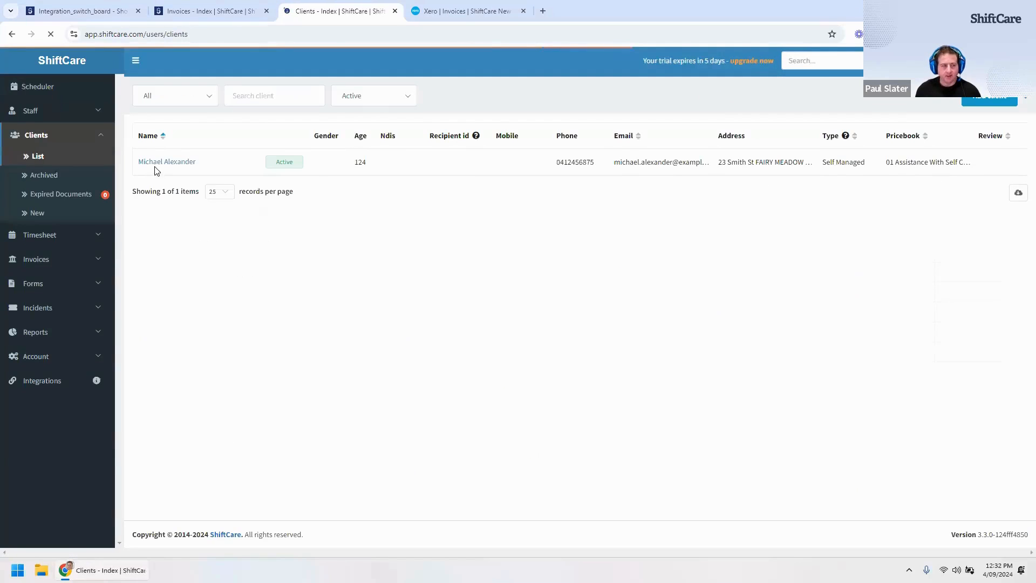
click(155, 170)
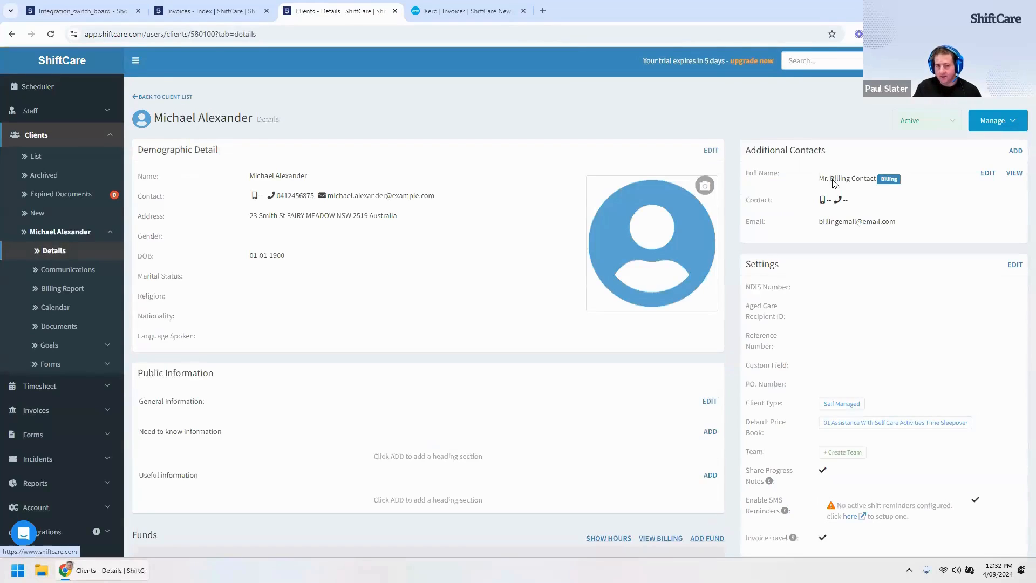
drag(830, 179, 876, 177)
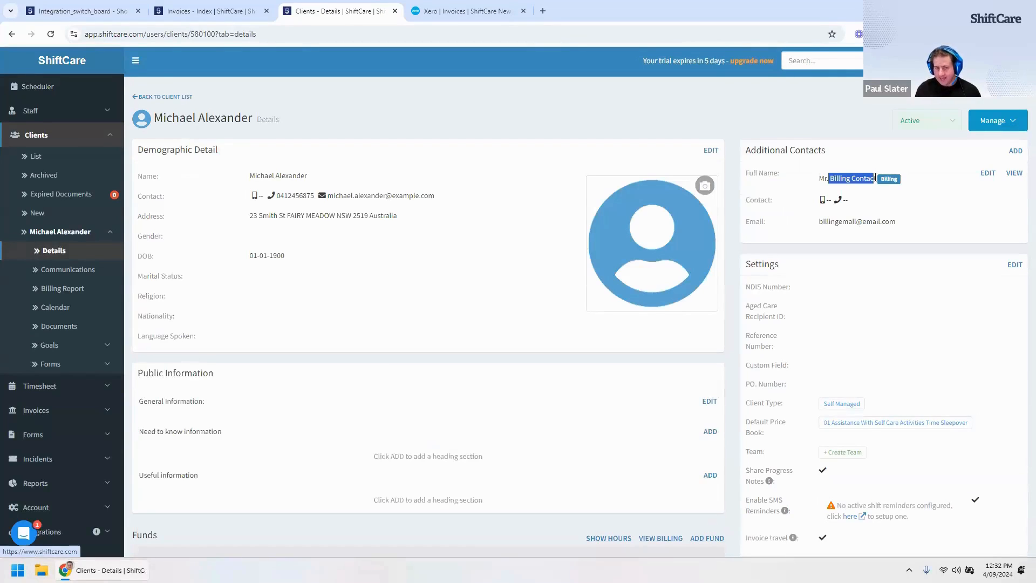
Step: Enter the client's full name and NDIS number in the NDIS Number setting, correcting the typo
click(1014, 264)
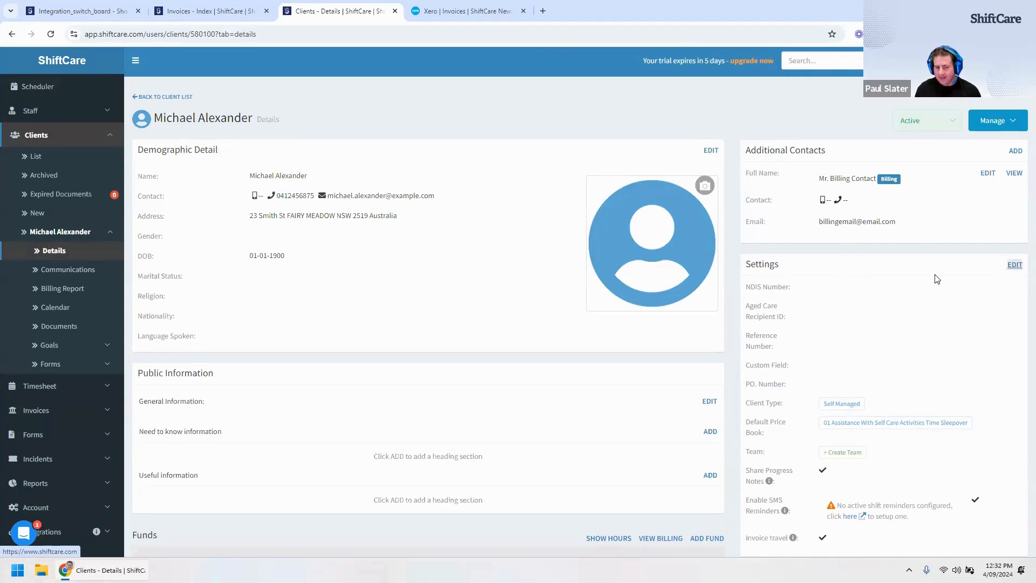
click(853, 290)
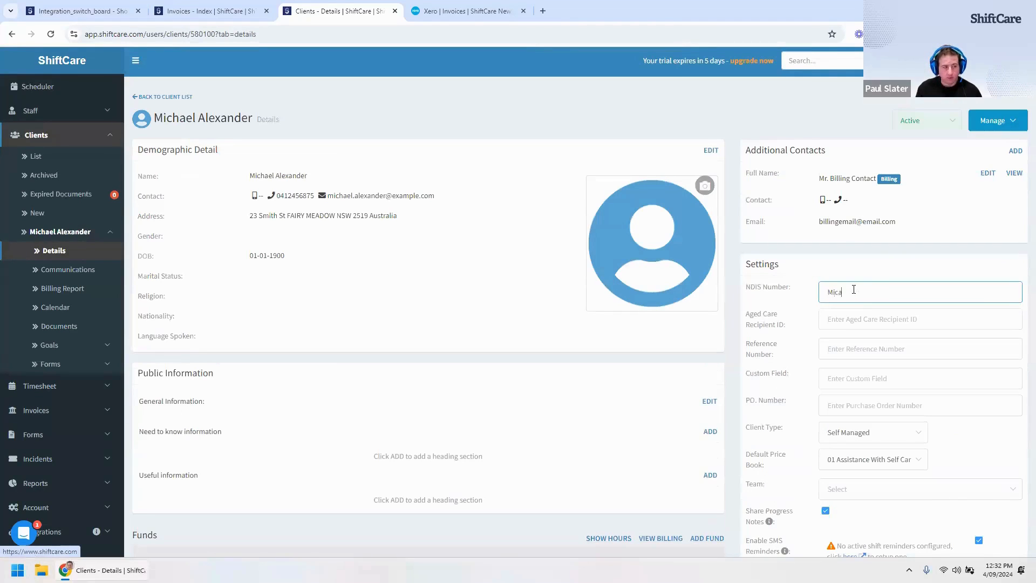
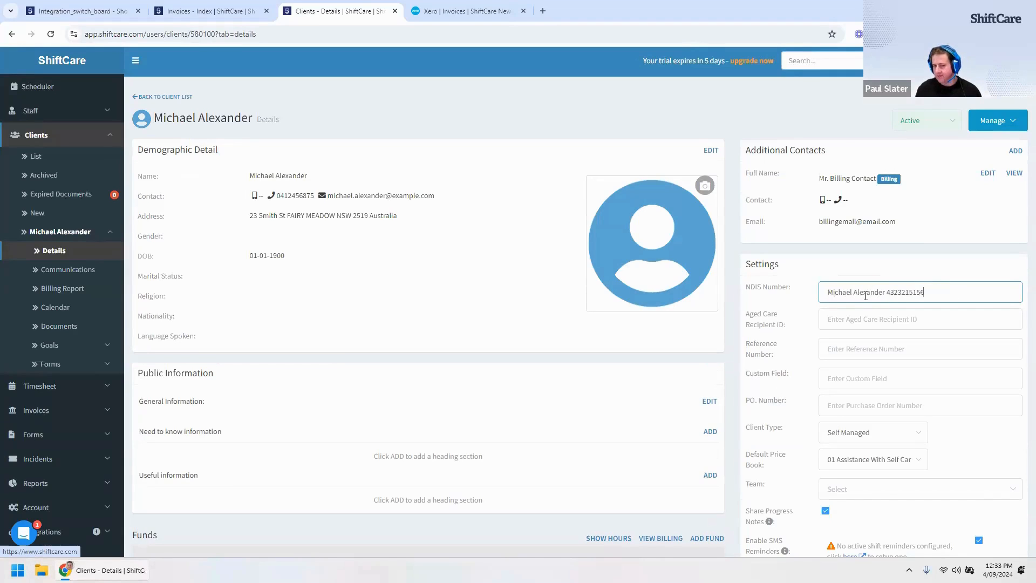
drag(887, 291, 820, 292)
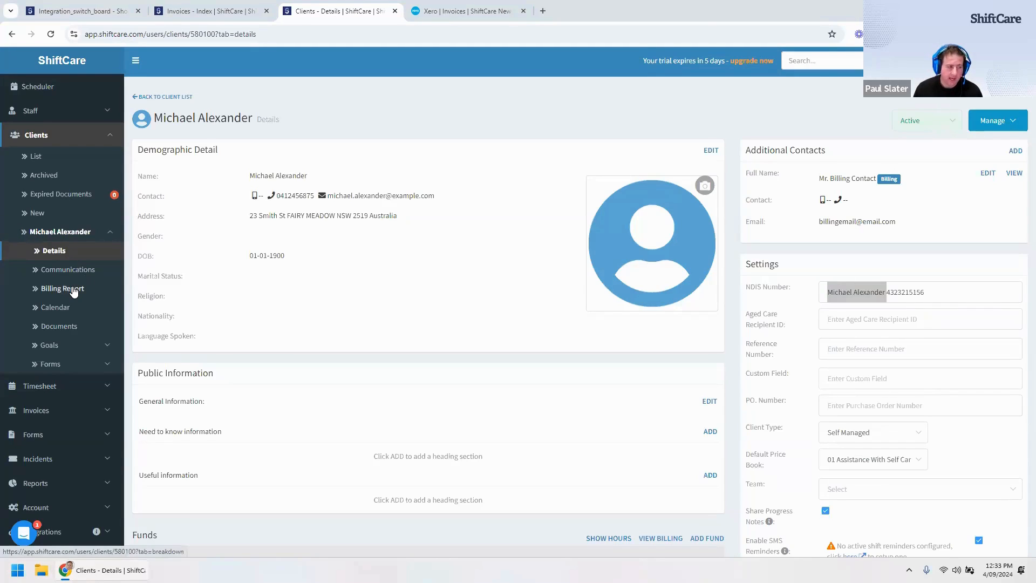
scroll(49, 350, down, 3)
Step: Open Xero's Export Invoices page and review the Client and Client Type filters and Account section
click(47, 371)
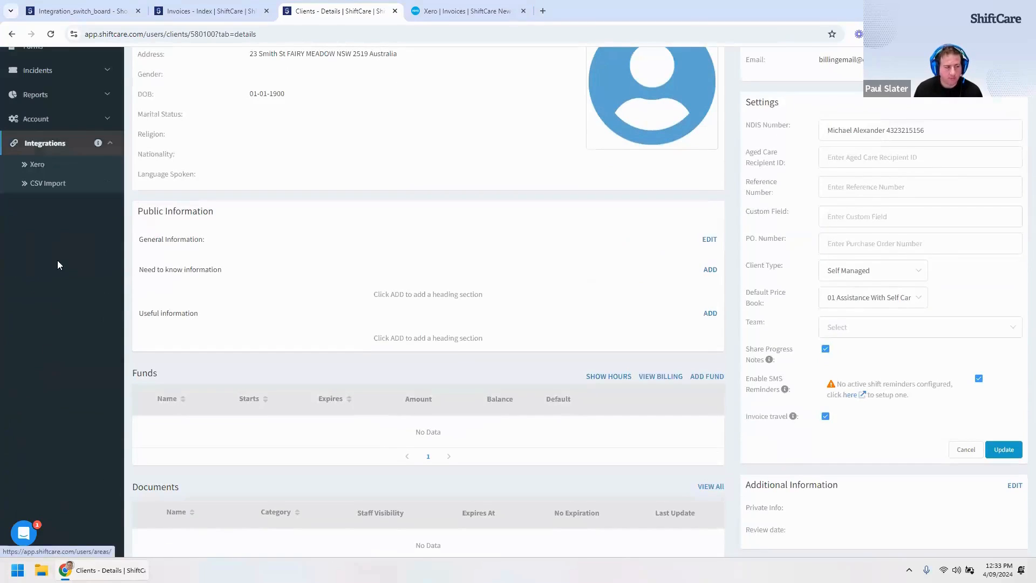
click(36, 165)
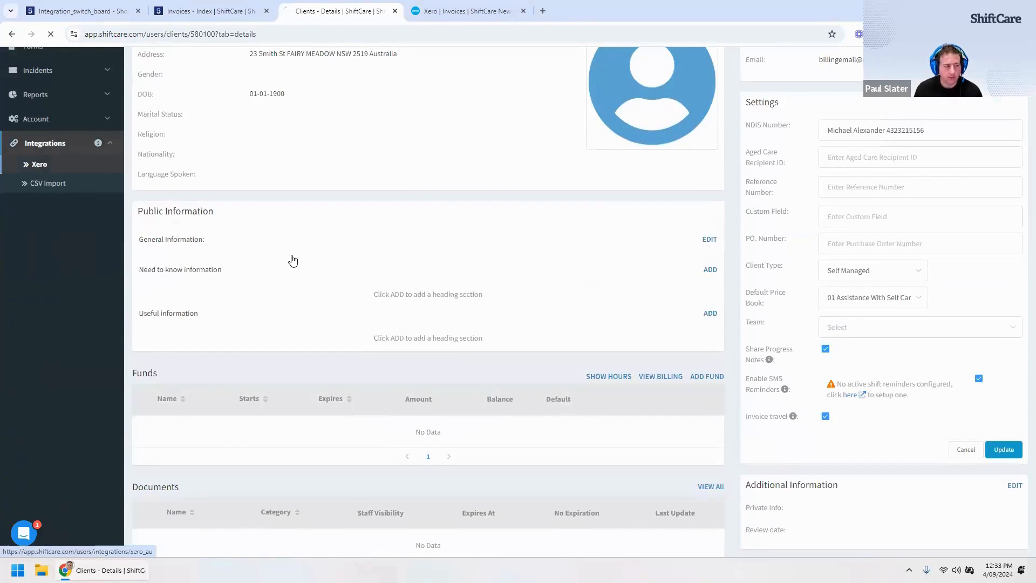
scroll(427, 462, down, 3)
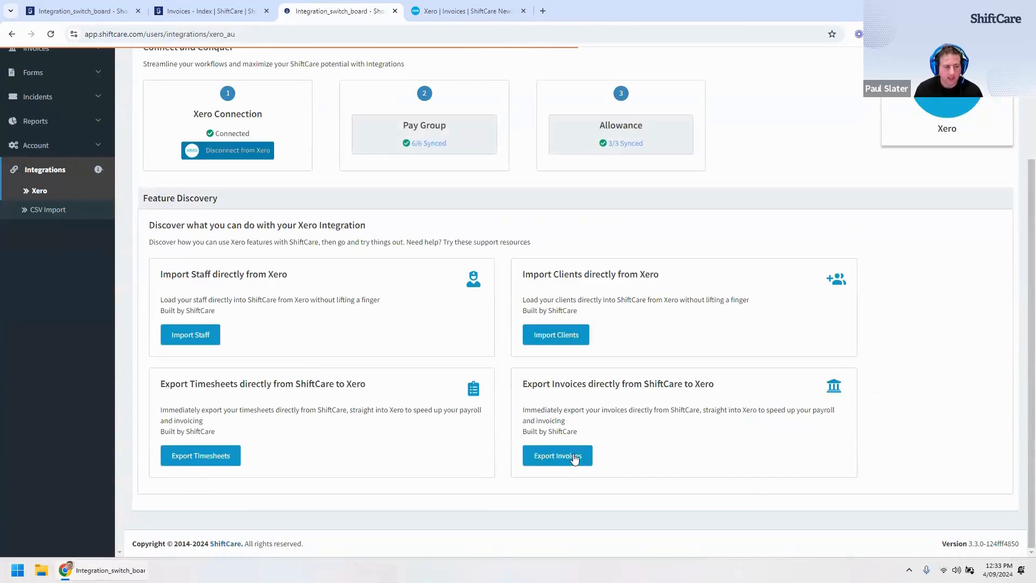
click(588, 456)
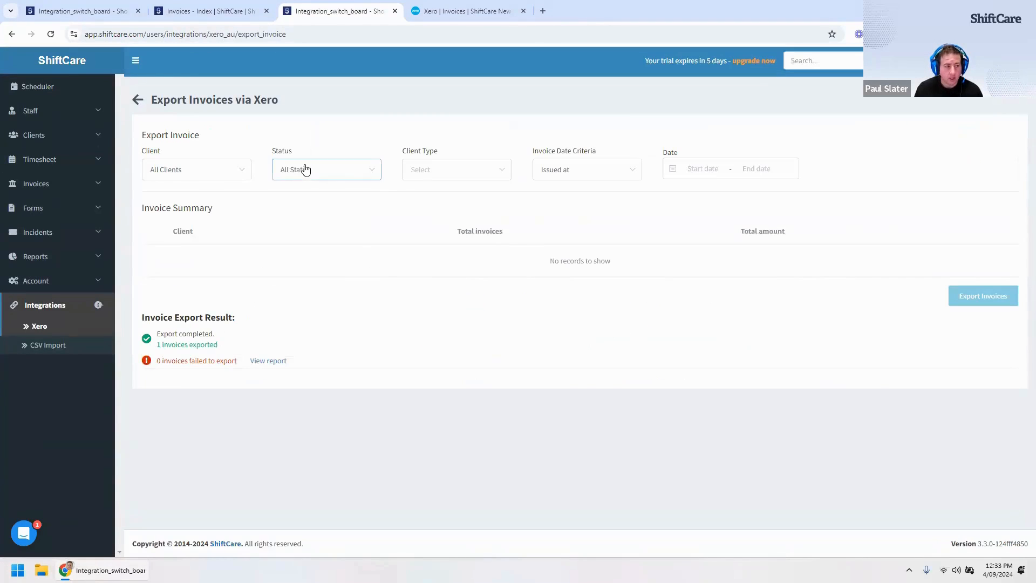
click(193, 170)
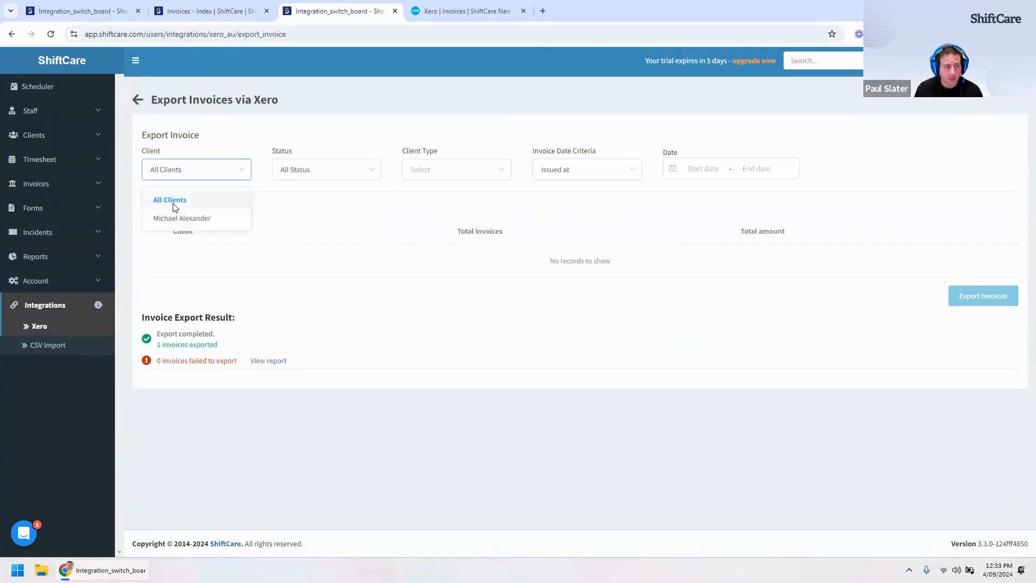
click(455, 169)
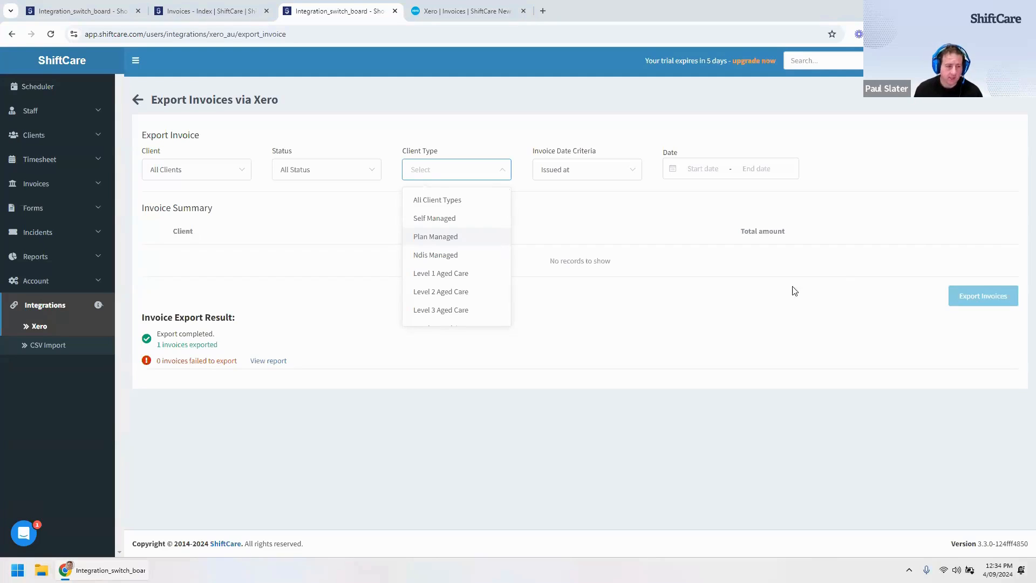
click(47, 281)
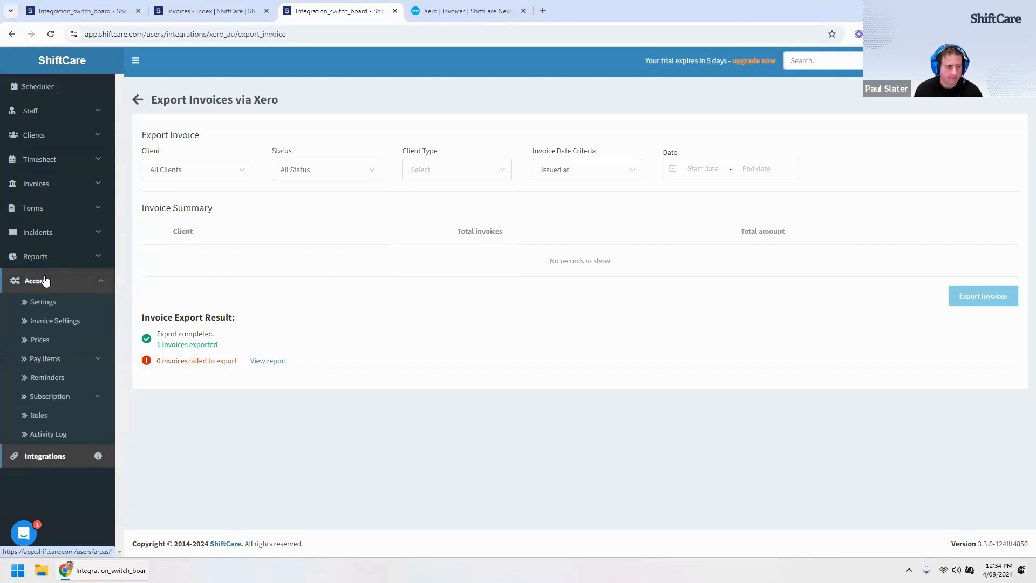
Step: Look up account codes like 100 Sales in Xero's Chart of accounts, then return to ShiftCare
click(446, 6)
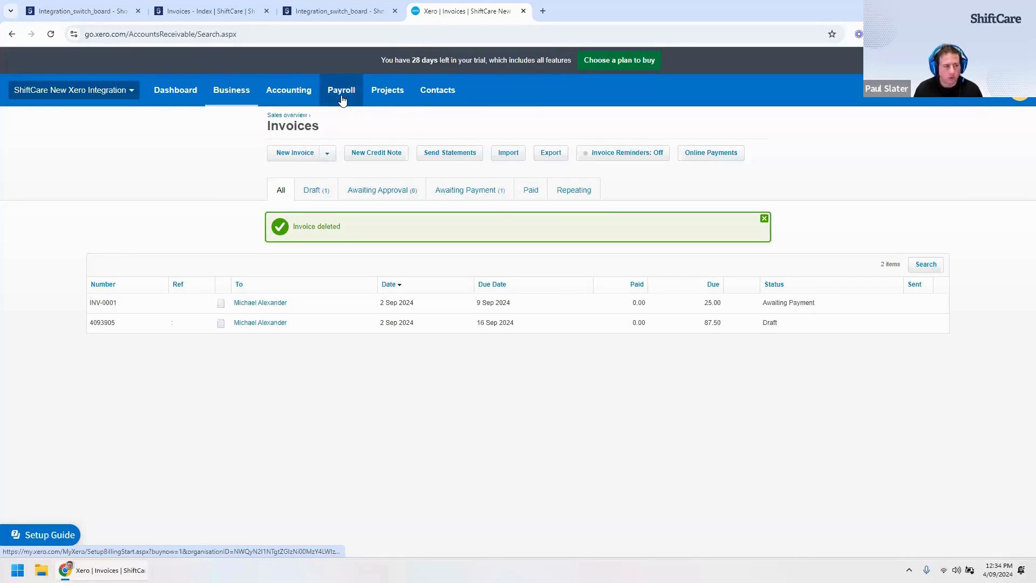
click(346, 6)
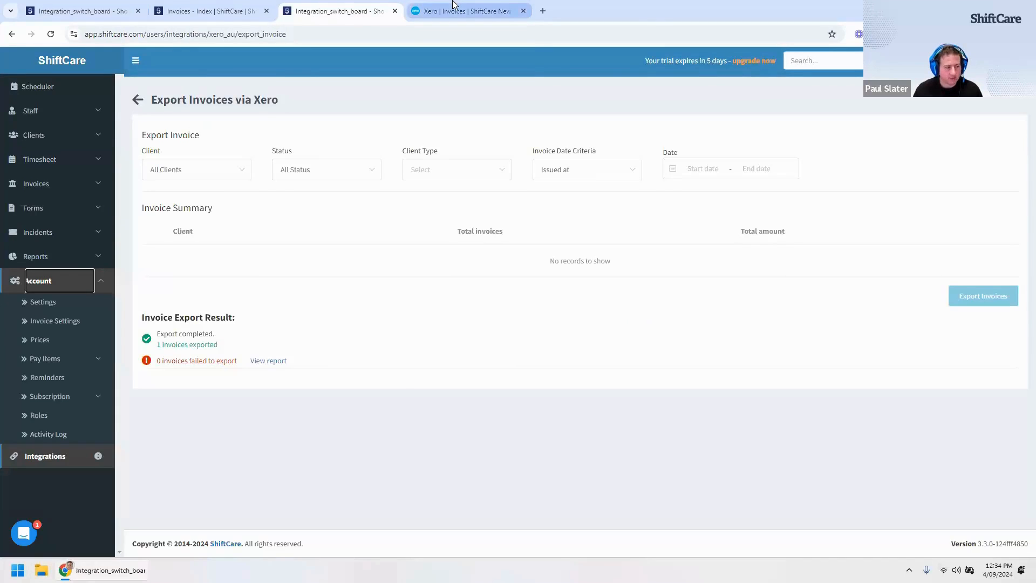
click(453, 5)
click(340, 90)
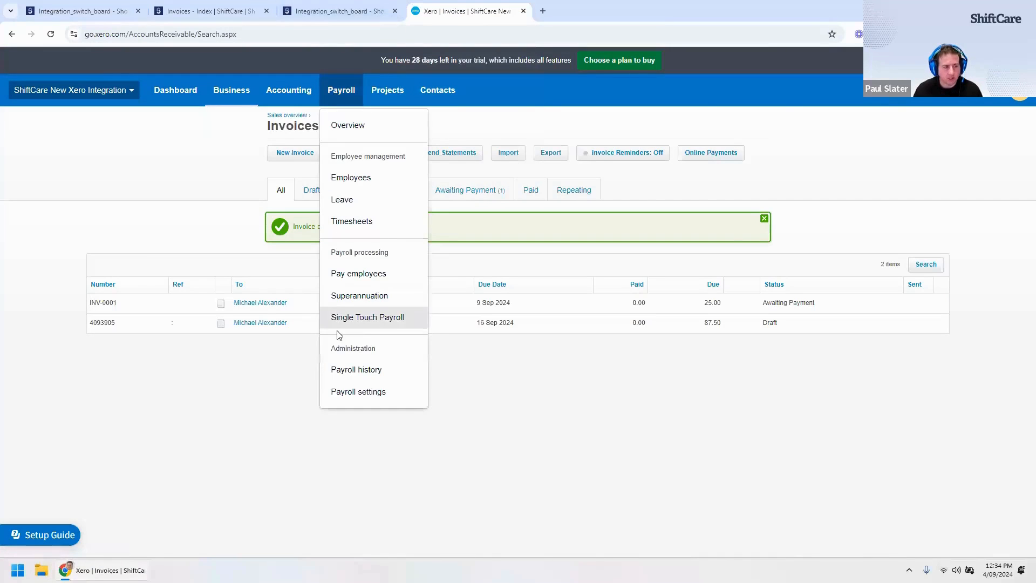
click(288, 90)
click(298, 319)
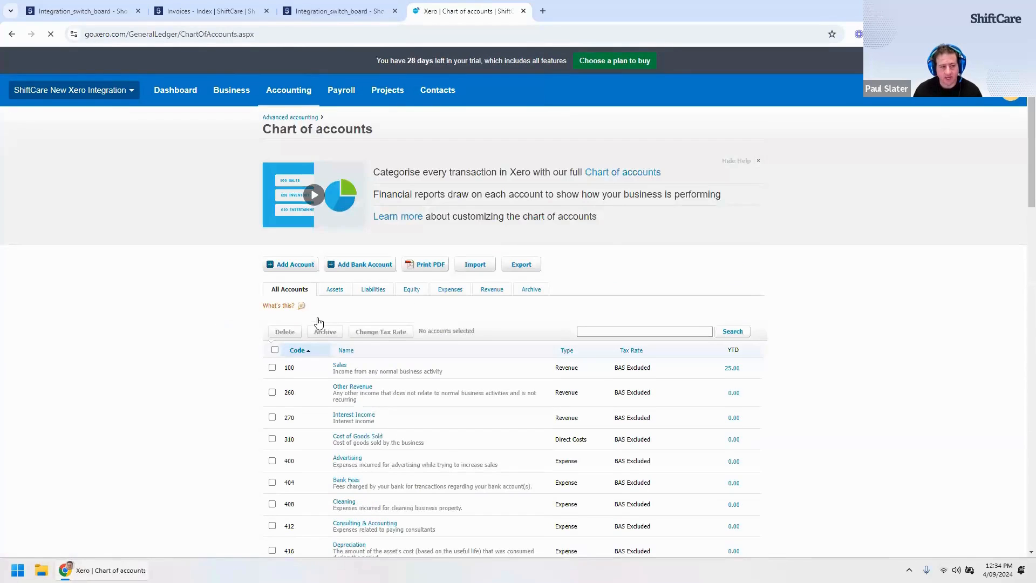
scroll(310, 232, down, 2)
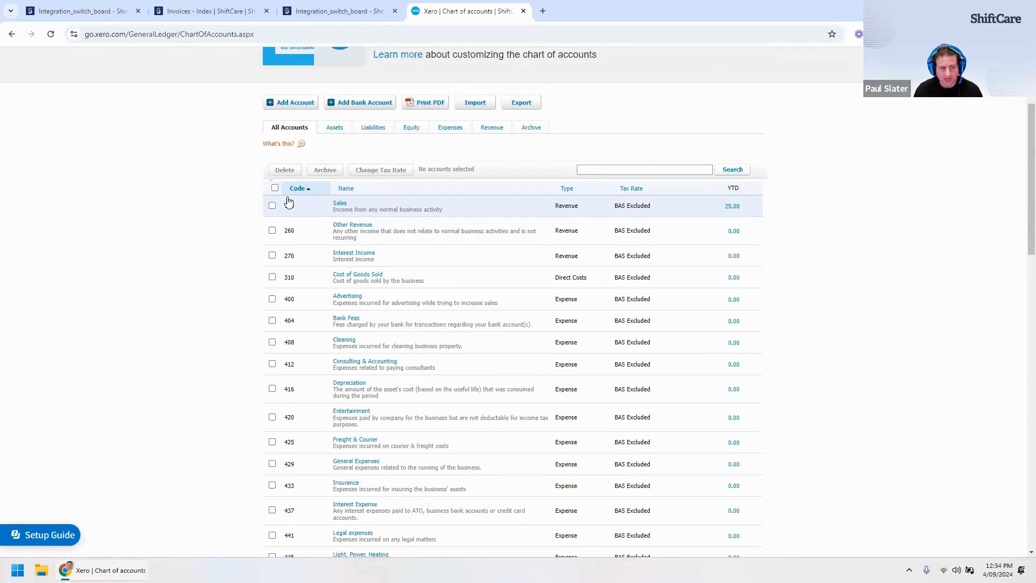
click(356, 5)
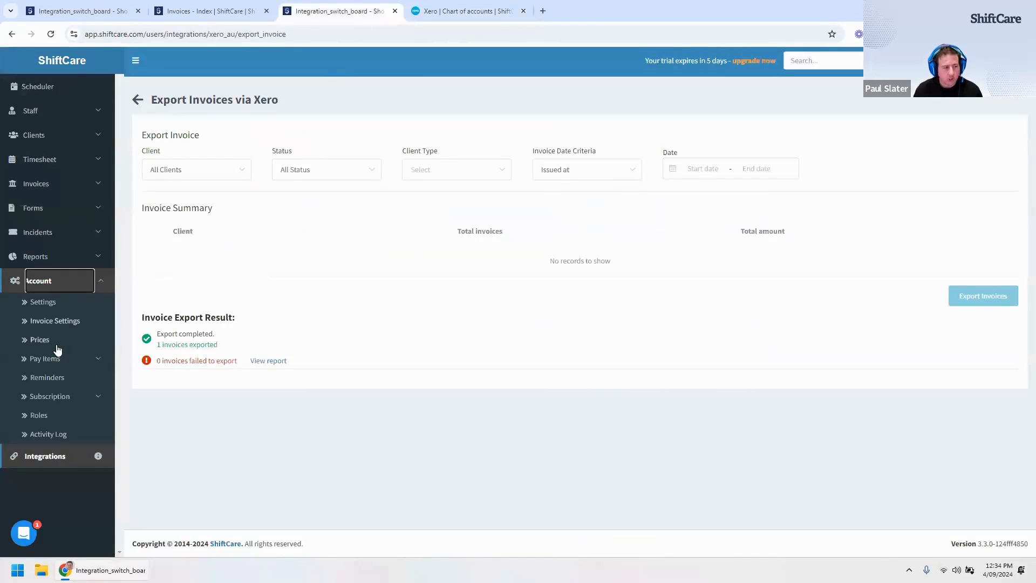
Step: Compare the Self Care Standard price book's External ID 100 with Xero's Sales account code 100
click(38, 340)
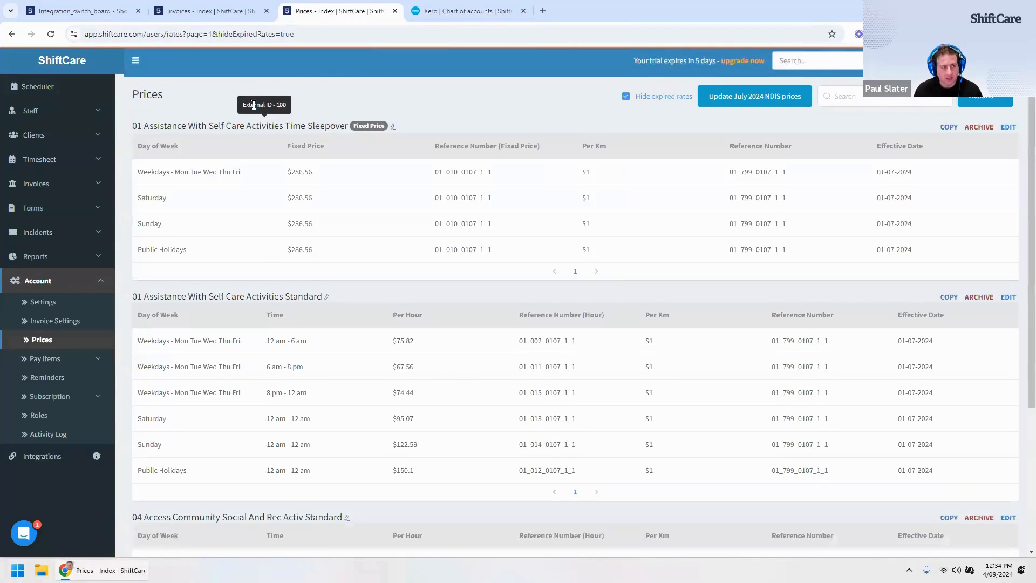
click(326, 297)
double_click(278, 236)
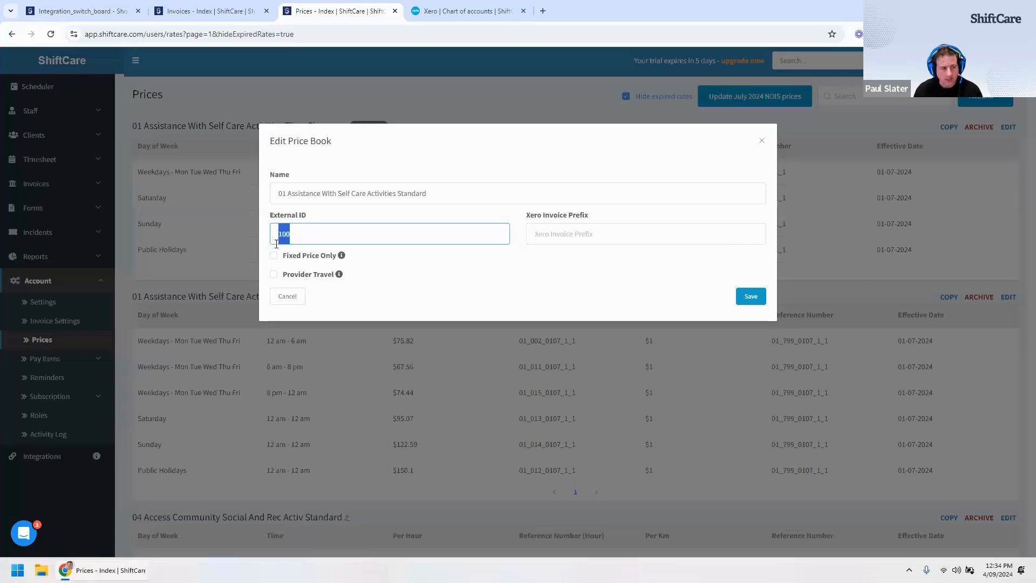
key(ctrl+Tab)
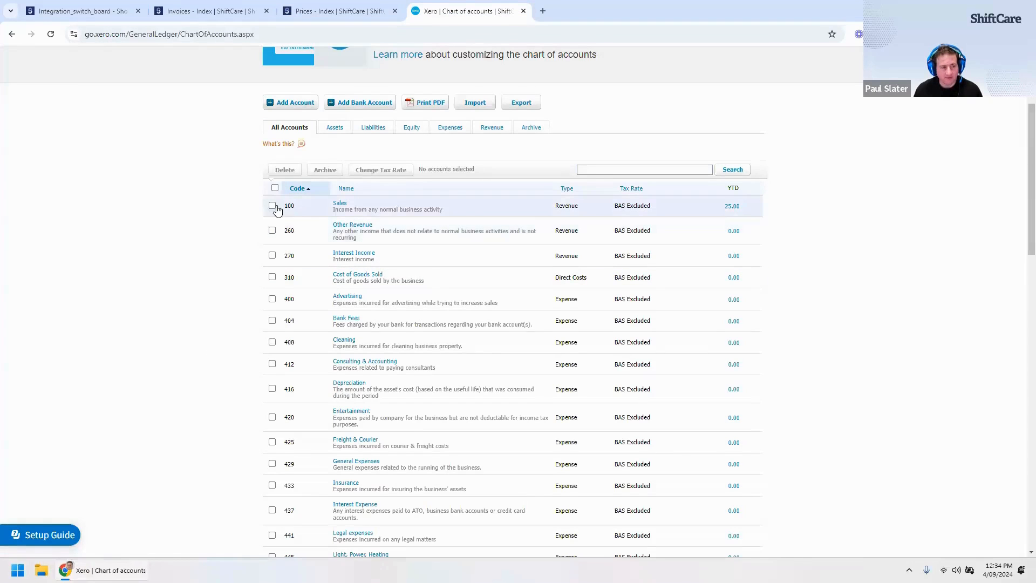
click(331, 10)
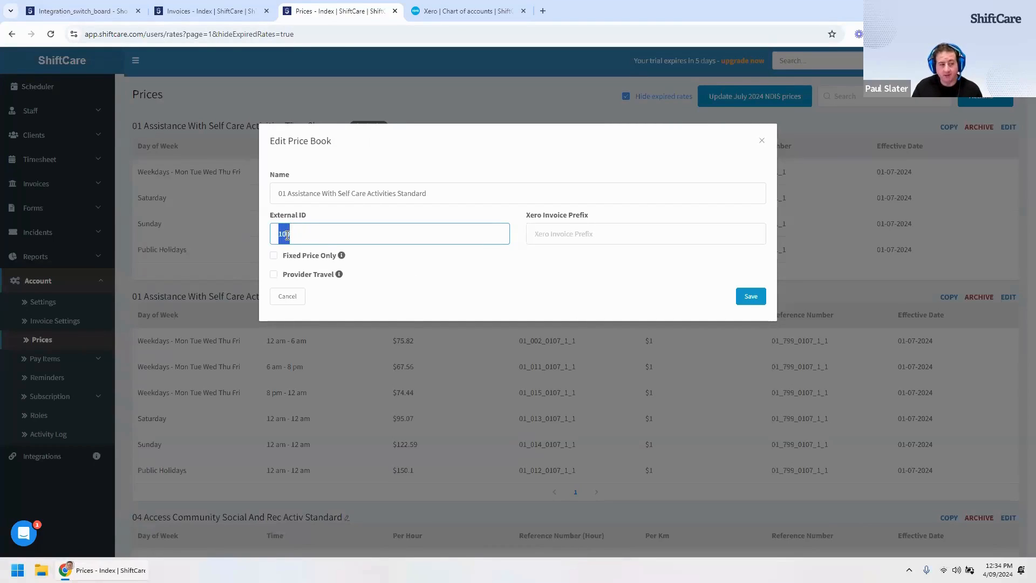
double_click(286, 233)
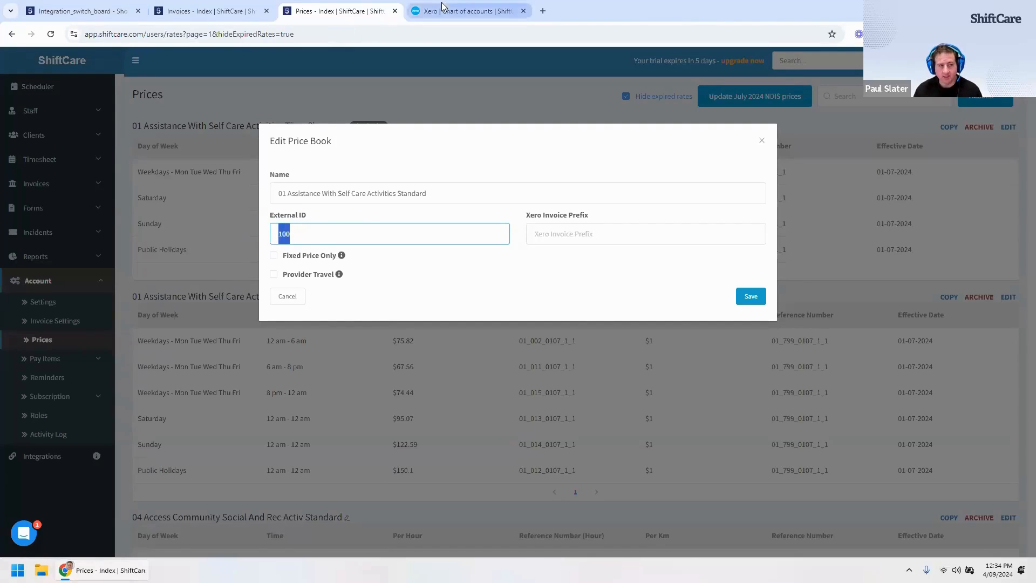
click(464, 11)
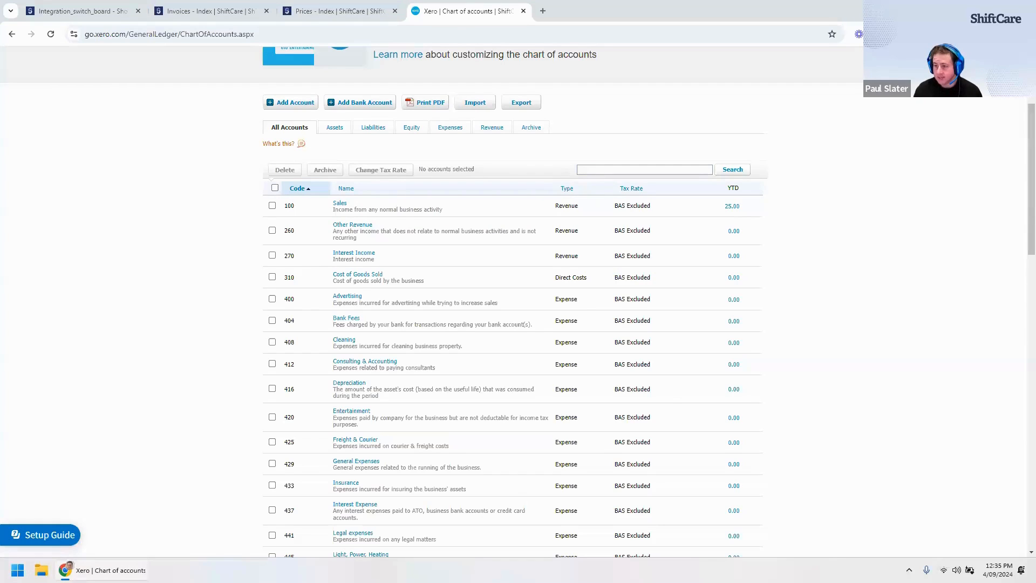
click(340, 10)
Step: Close the price book editor and highlight the Self Care rows' reference numbers, e.g. 01_799_0107_1_1
click(284, 297)
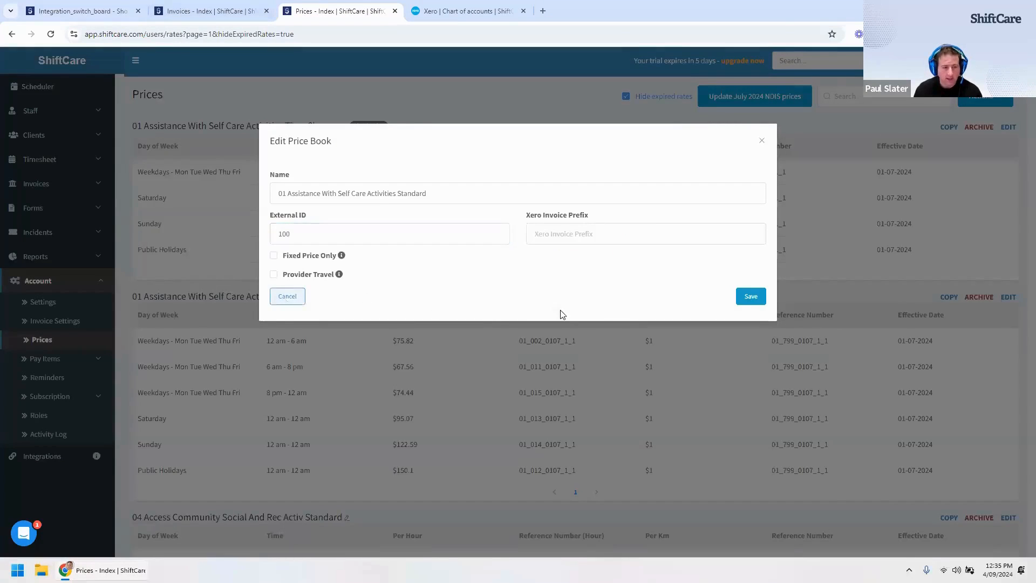
drag(519, 340, 571, 340)
drag(527, 367, 580, 368)
drag(527, 393, 588, 399)
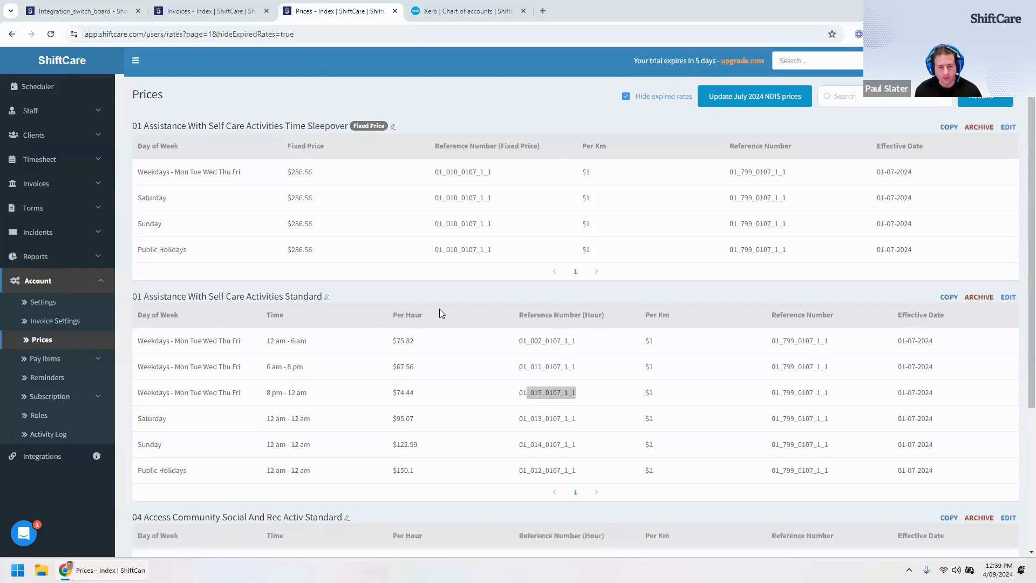
double_click(650, 340)
double_click(788, 340)
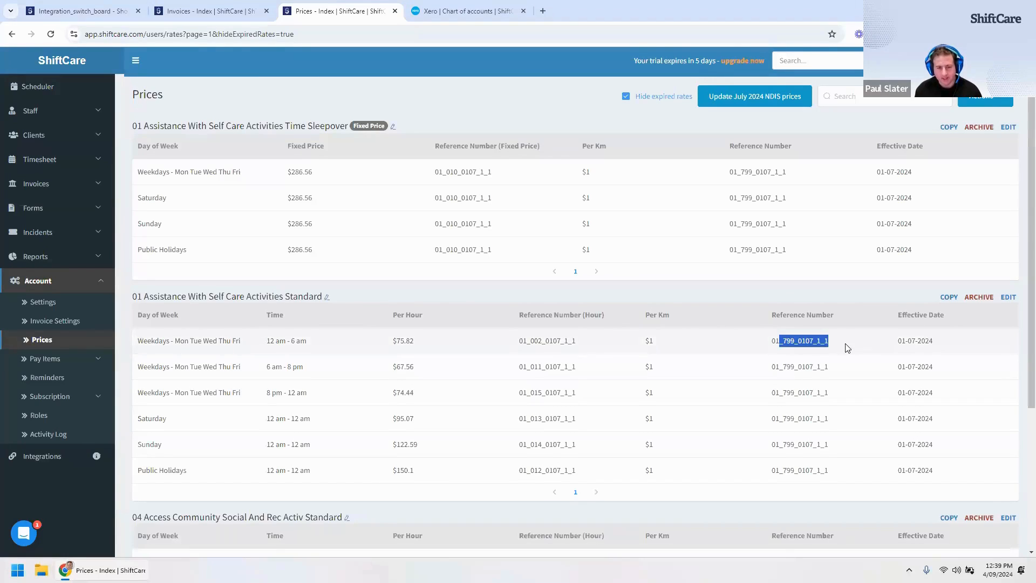
click(806, 344)
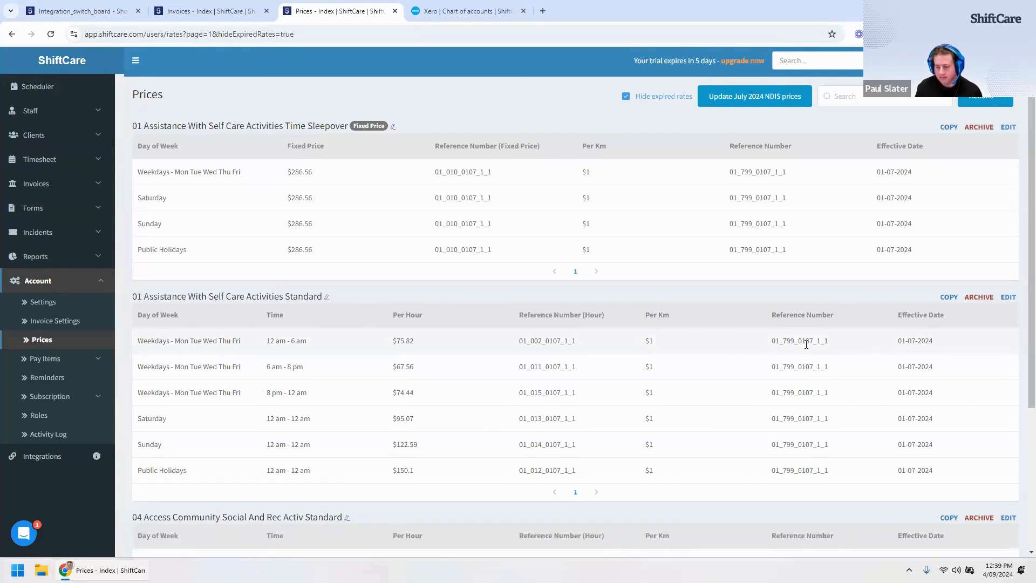